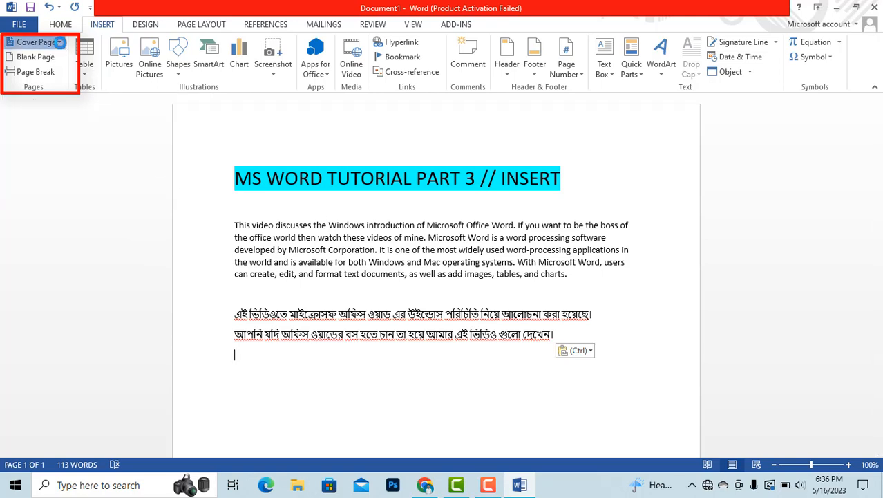
# - Insert the built-in Integral cover page at the start of the document
pyautogui.click(60, 42)
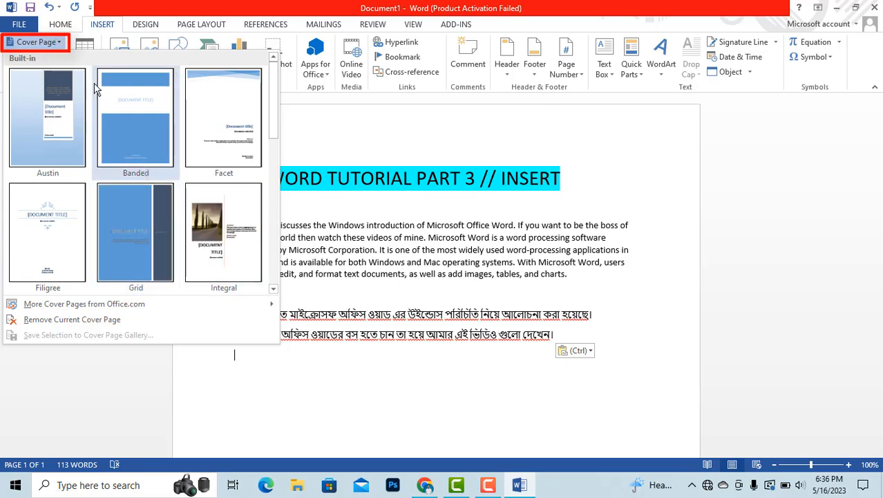
pyautogui.scroll(-5, 184, 182)
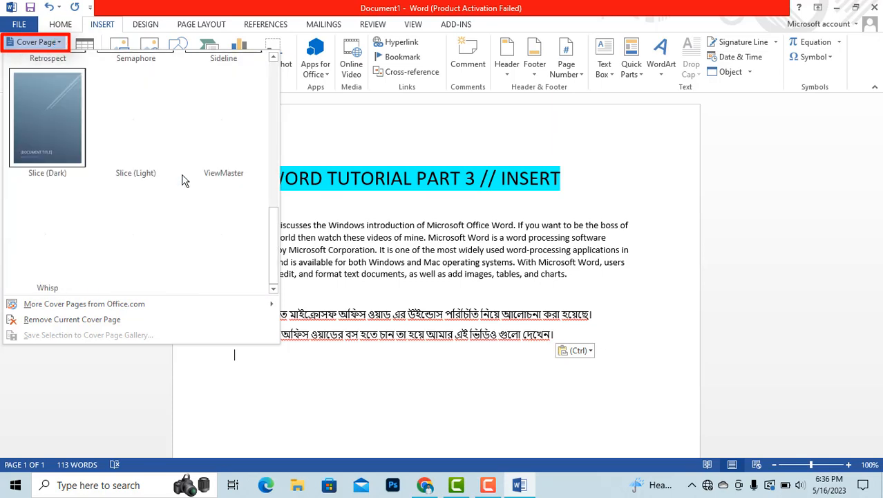
pyautogui.scroll(5, 183, 180)
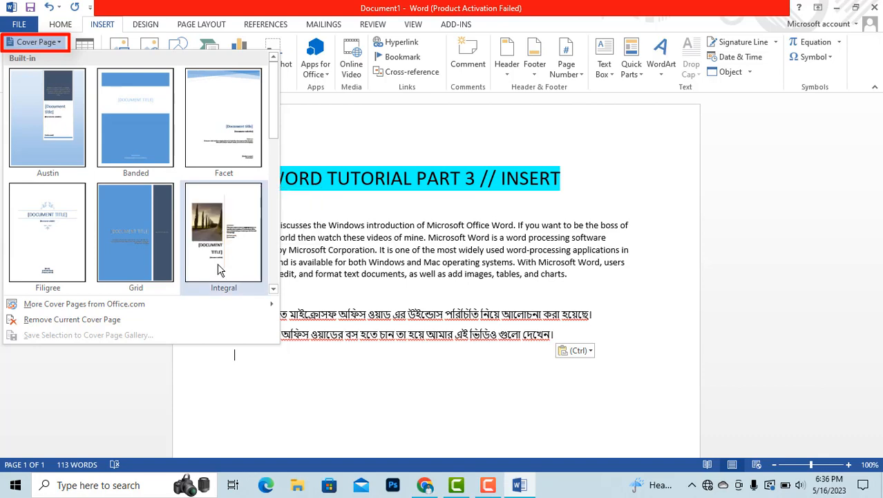
pyautogui.click(233, 233)
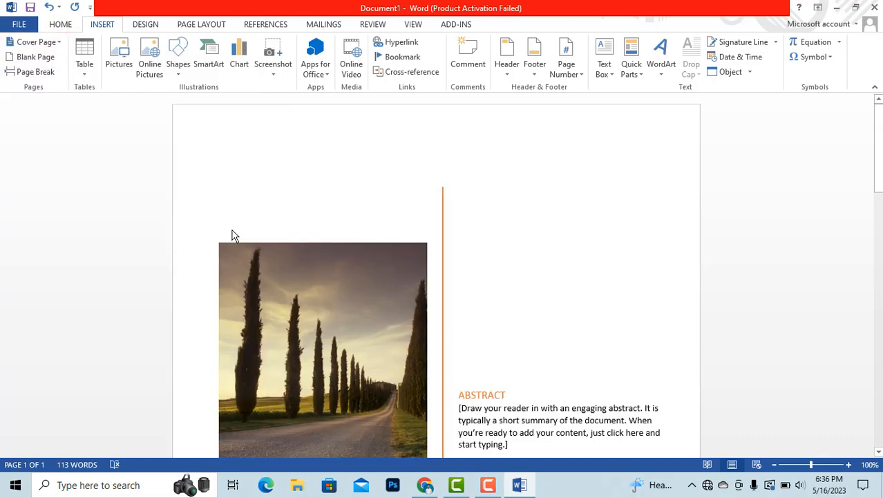
pyautogui.scroll(-5, 422, 230)
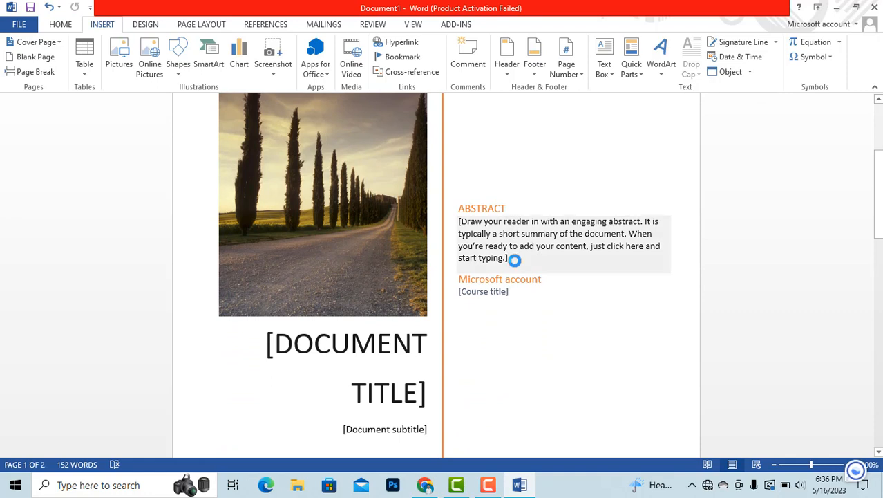
# - Check the cover page's abstract and document title placeholders, and undo the cover page insertion
pyautogui.click(515, 260)
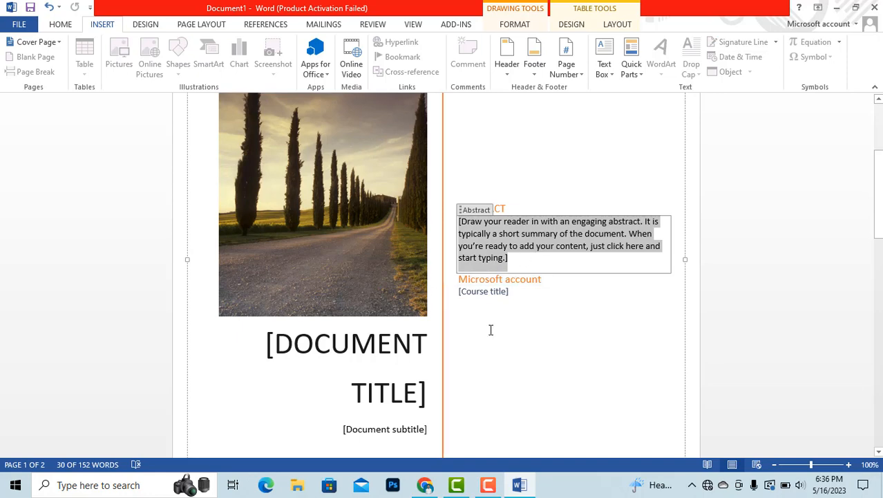
pyautogui.scroll(-1, 456, 335)
pyautogui.click(352, 356)
pyautogui.scroll(-2, 412, 384)
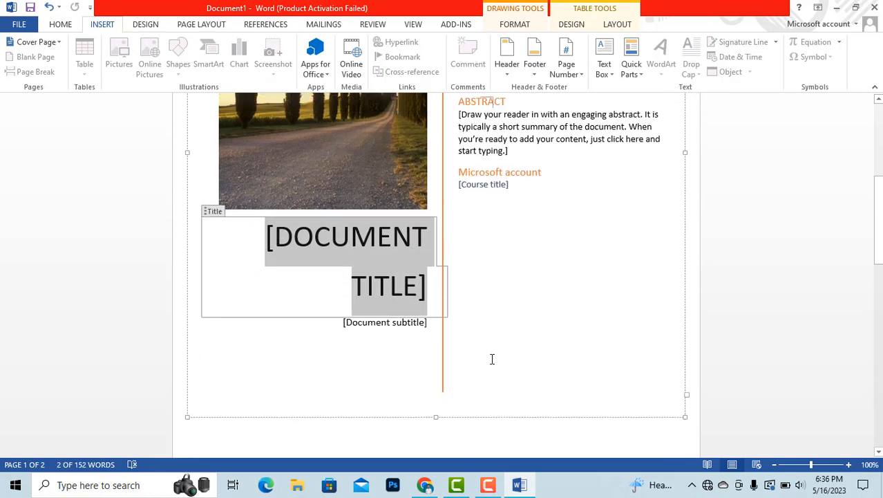
pyautogui.scroll(6, 492, 359)
pyautogui.scroll(2, 492, 358)
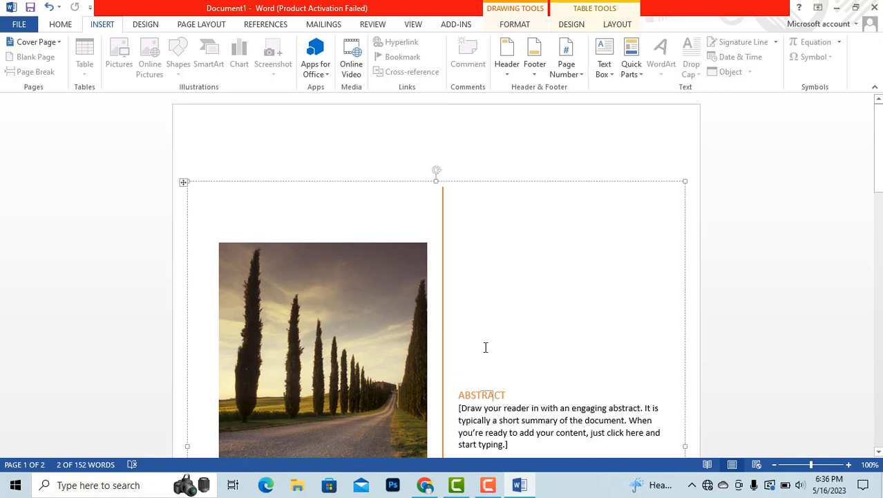
pyautogui.hotkey('ctrl', 'z')
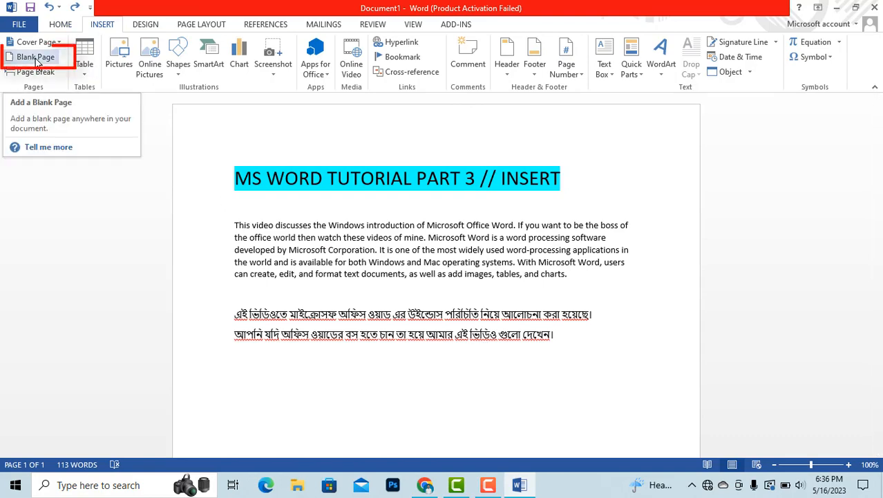
# - Add a blank page after the two Bengali lines and look through the resulting pages
pyautogui.scroll(-3, 310, 300)
pyautogui.scroll(3, 311, 297)
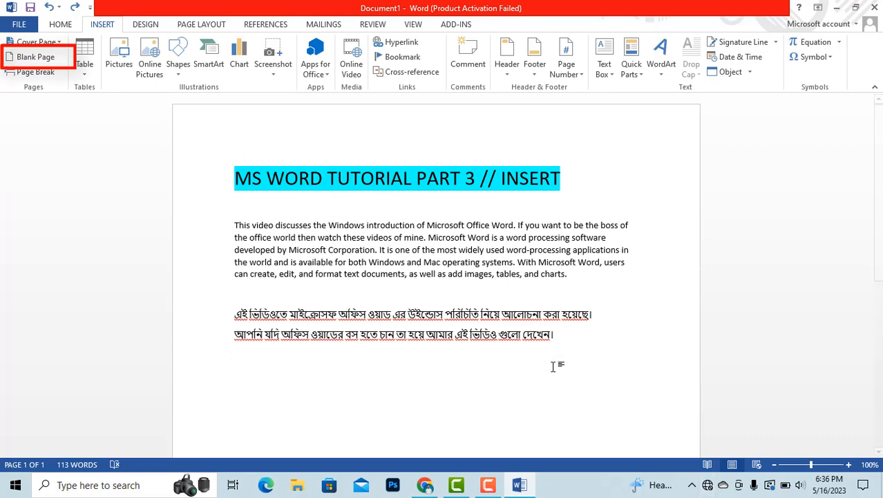
pyautogui.click(35, 58)
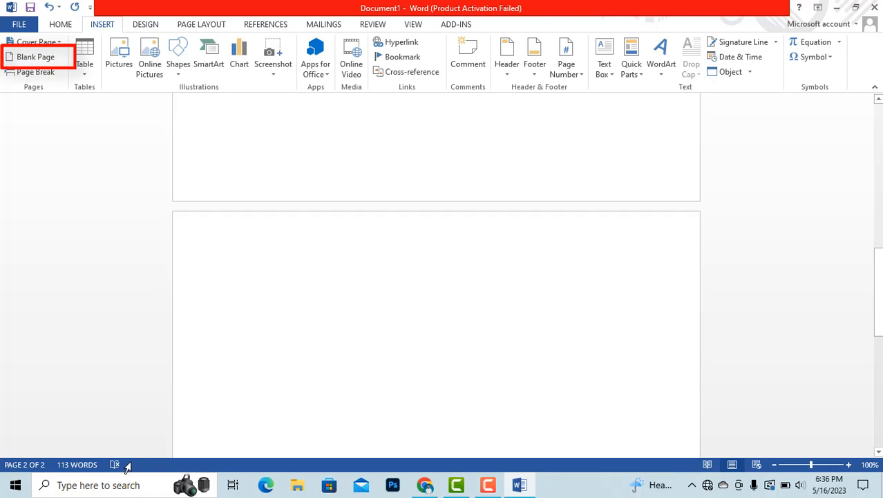
pyautogui.scroll(-11, 419, 342)
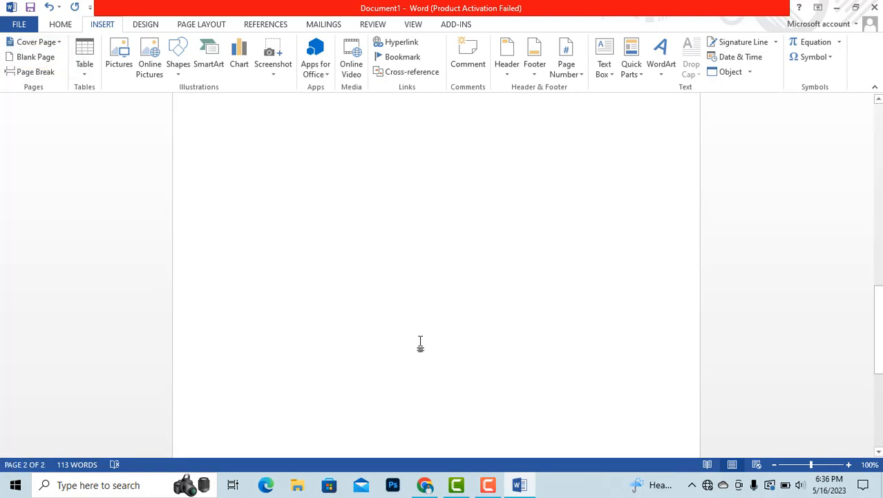
pyautogui.scroll(16, 424, 343)
pyautogui.scroll(12, 423, 343)
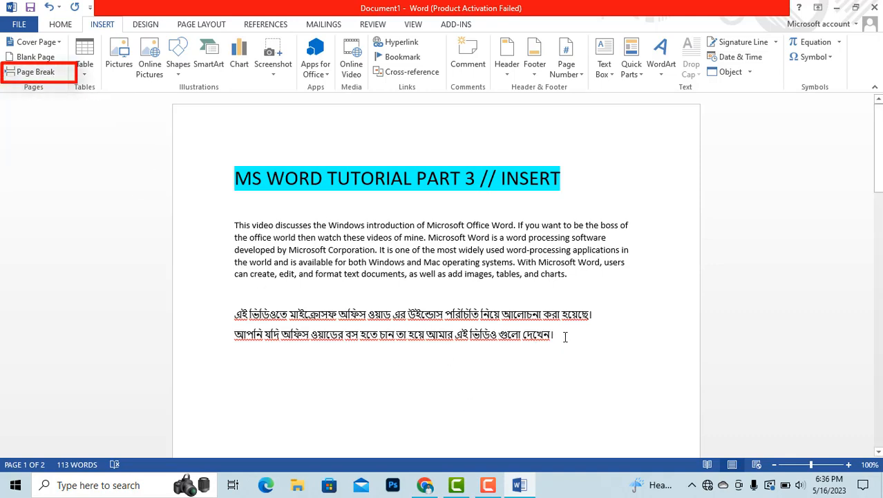
# - Replace the two Bengali lines below the English paragraph with a page break
pyautogui.moveTo(546, 337); pyautogui.dragTo(212, 324)
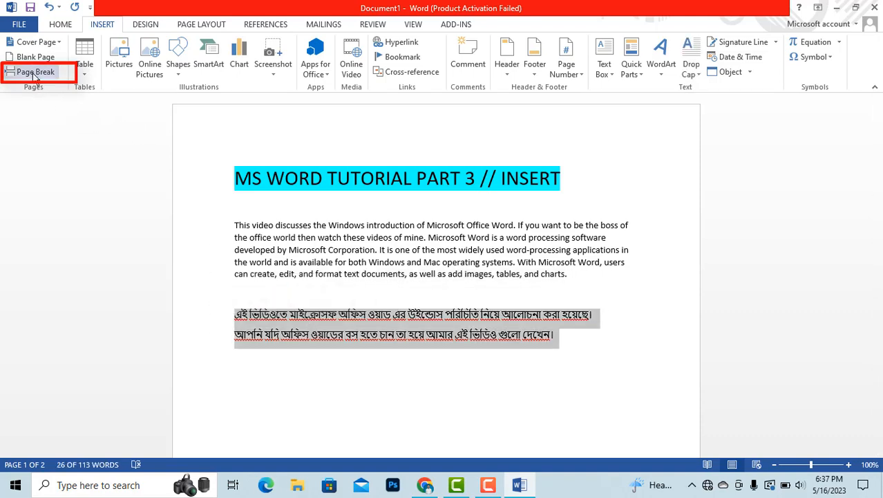
pyautogui.click(35, 71)
pyautogui.scroll(3, 419, 335)
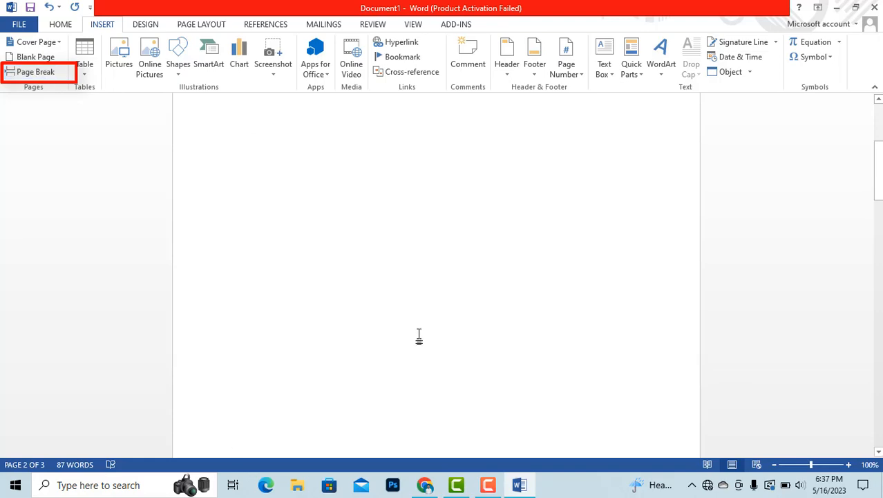
pyautogui.scroll(3, 419, 335)
# - Paste the copied tutorial title, English paragraph and Bengali lines onto the page after the break
pyautogui.scroll(-7, 419, 335)
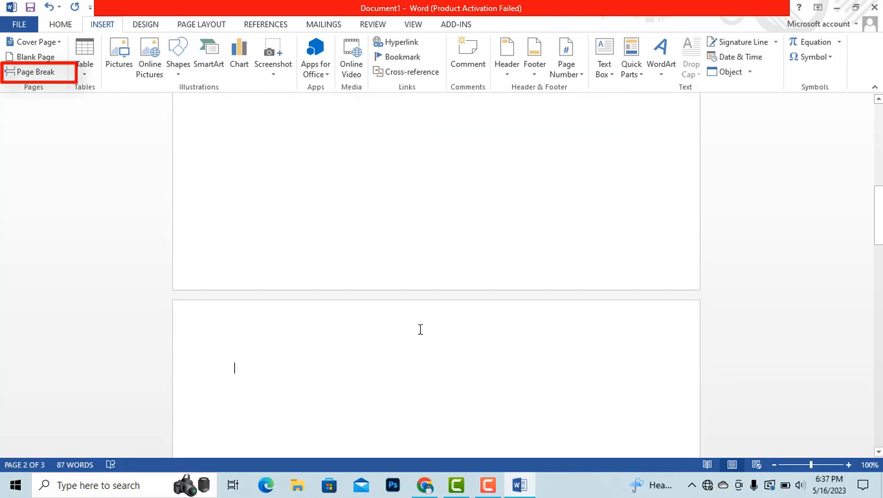
pyautogui.scroll(-5, 420, 329)
pyautogui.hotkey('ctrl', 'v')
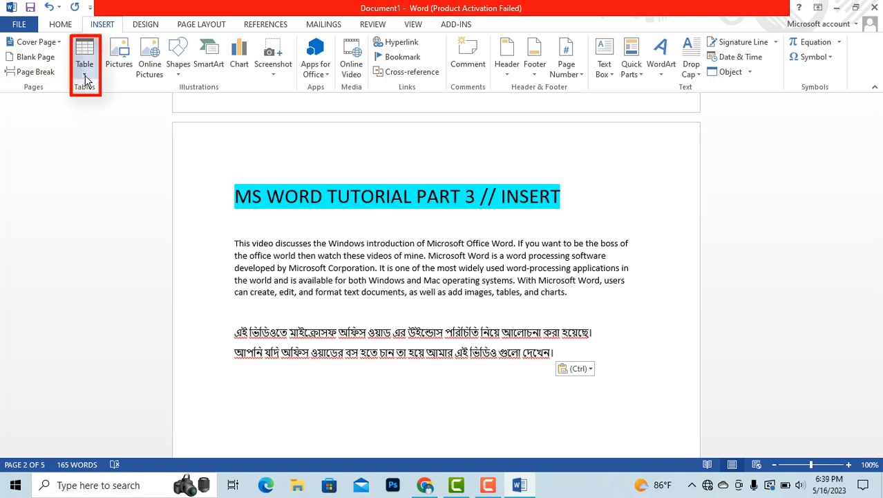
# - Insert a table of 8 columns and 3 rows on the empty line below the Bengali text
pyautogui.click(85, 76)
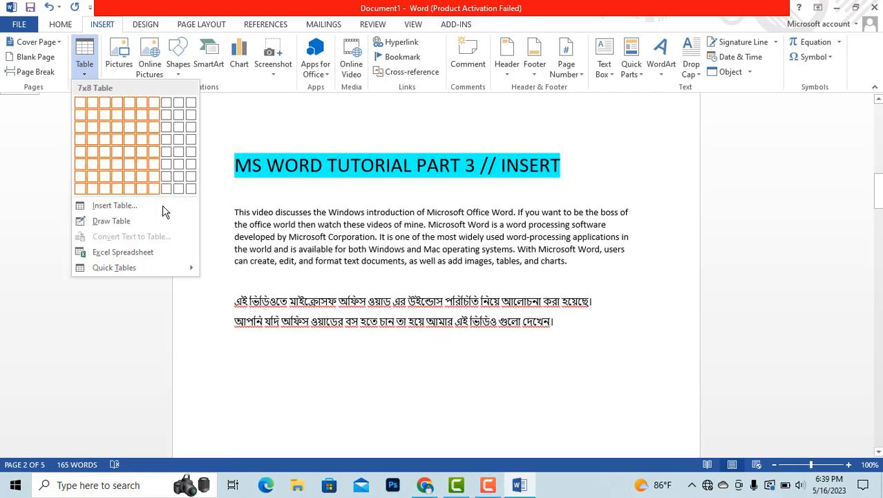
pyautogui.click(515, 282)
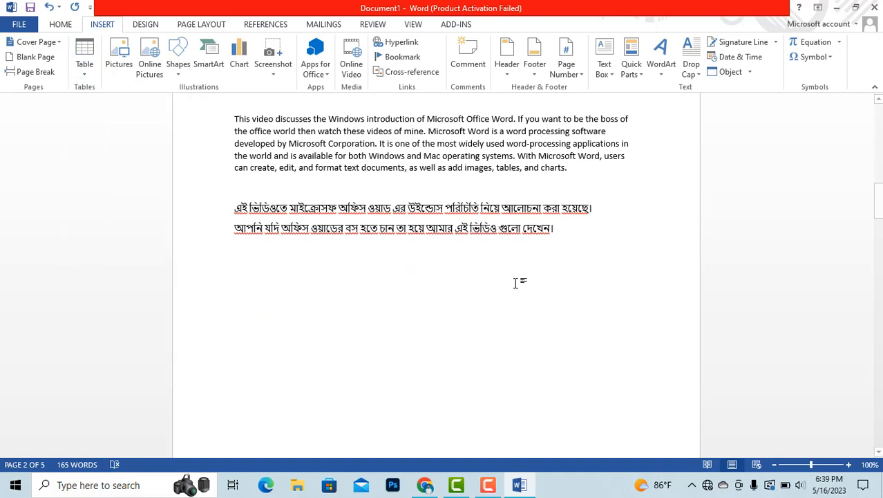
pyautogui.click(250, 259)
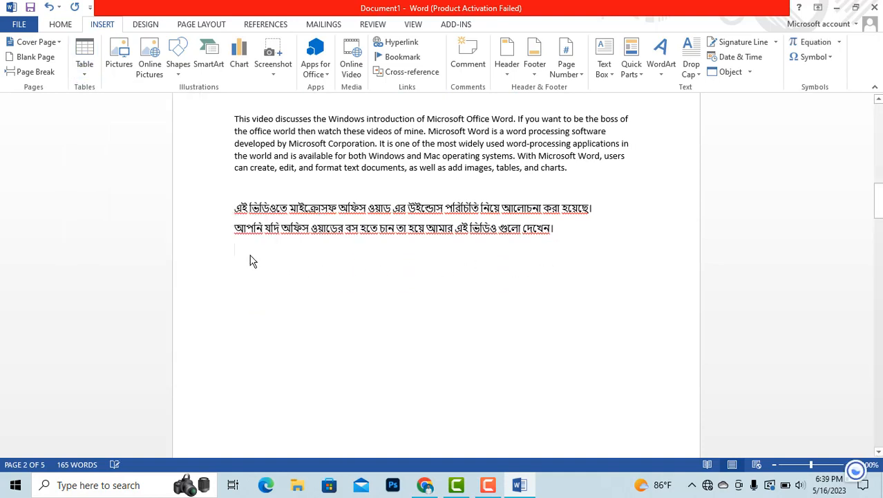
pyautogui.click(85, 71)
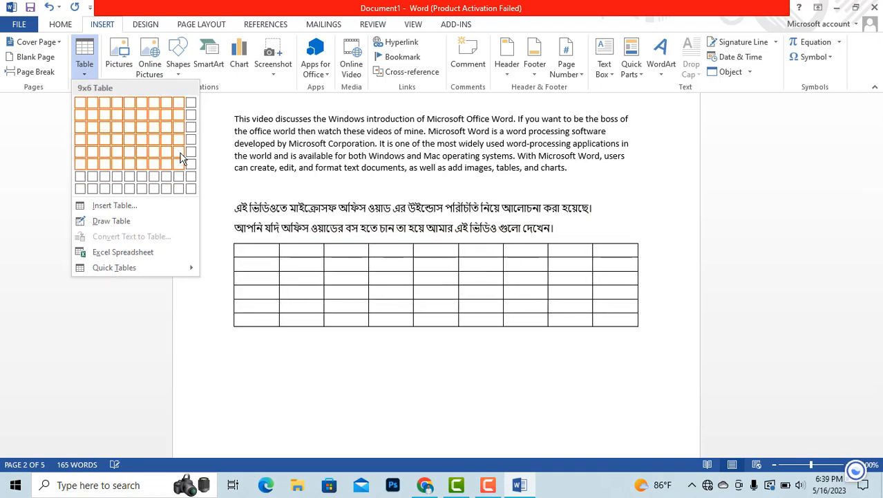
pyautogui.click(171, 134)
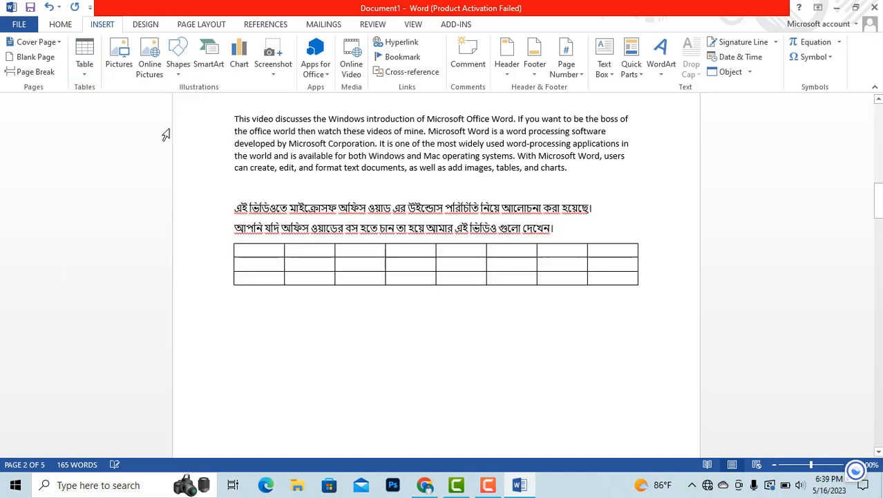
# - Turn the second line of the English paragraph into a one-cell table
pyautogui.click(167, 132)
pyautogui.click(85, 80)
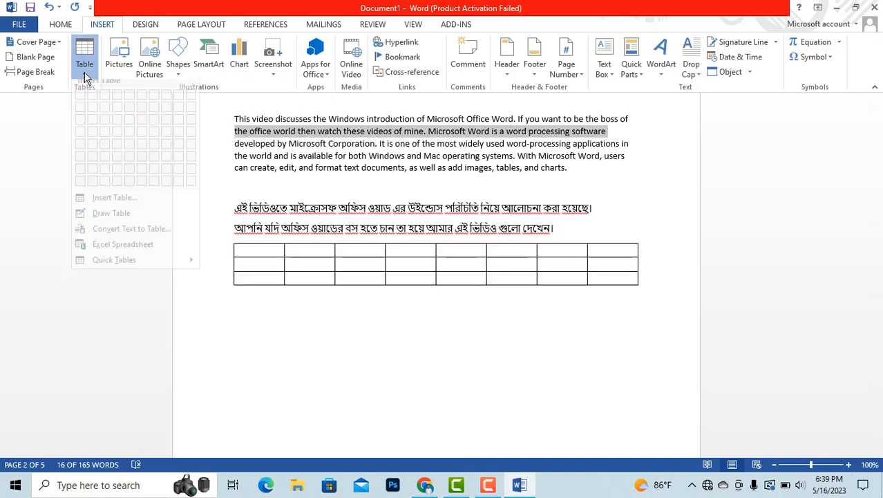
pyautogui.click(104, 206)
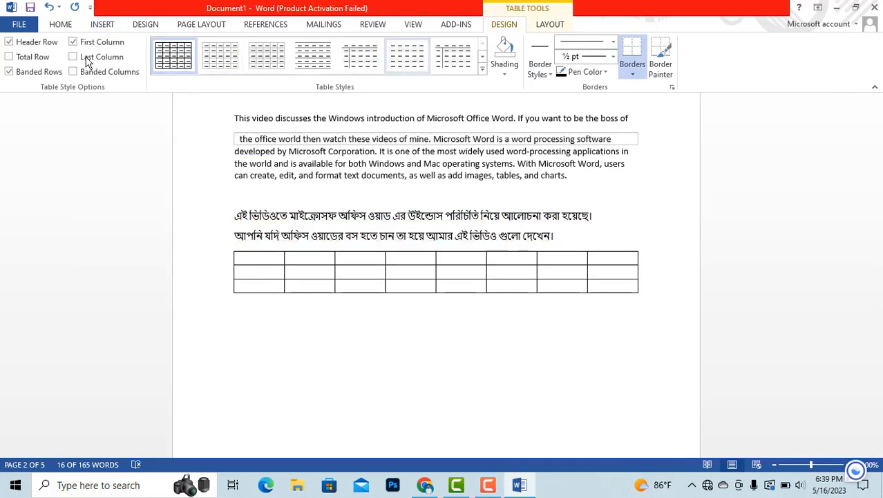
# - Draw two extra rows beneath the 8-column table and divide them into three columns with two vertical lines
pyautogui.click(98, 24)
pyautogui.click(85, 77)
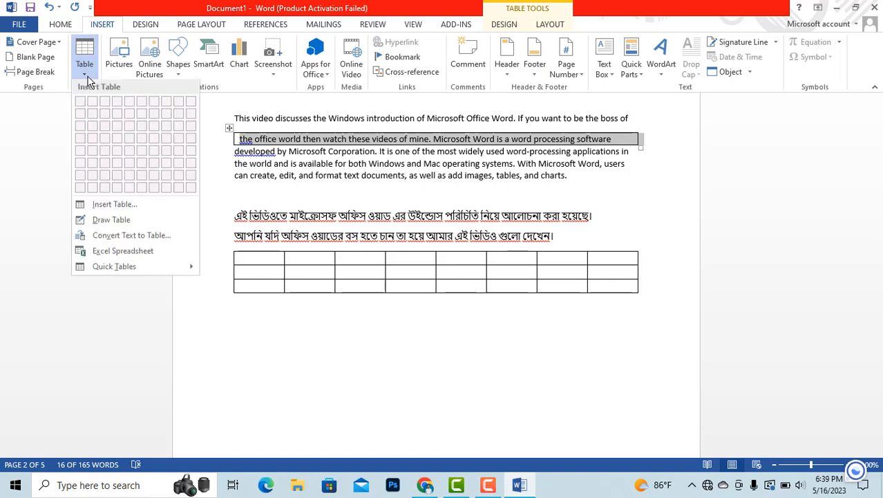
pyautogui.click(122, 223)
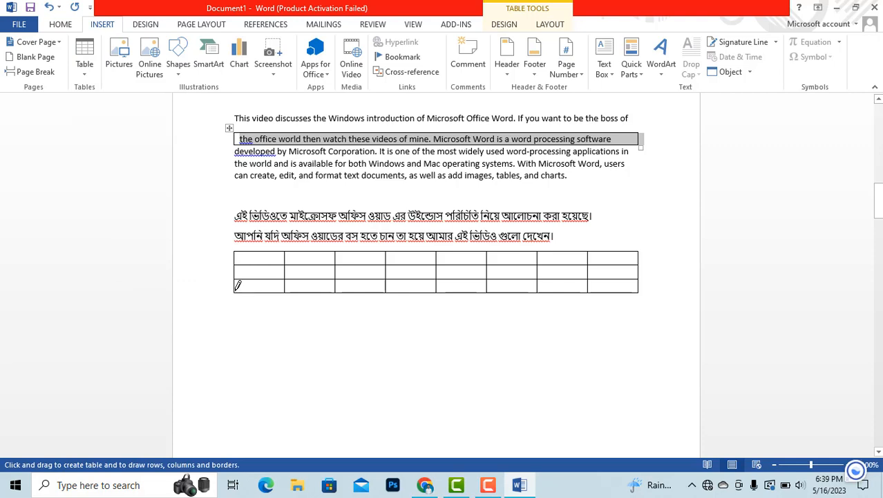
pyautogui.moveTo(238, 285)
pyautogui.mouseDown()
pyautogui.moveTo(238, 315)
pyautogui.moveTo(633, 310)
pyautogui.moveTo(637, 302)
pyautogui.mouseUp()
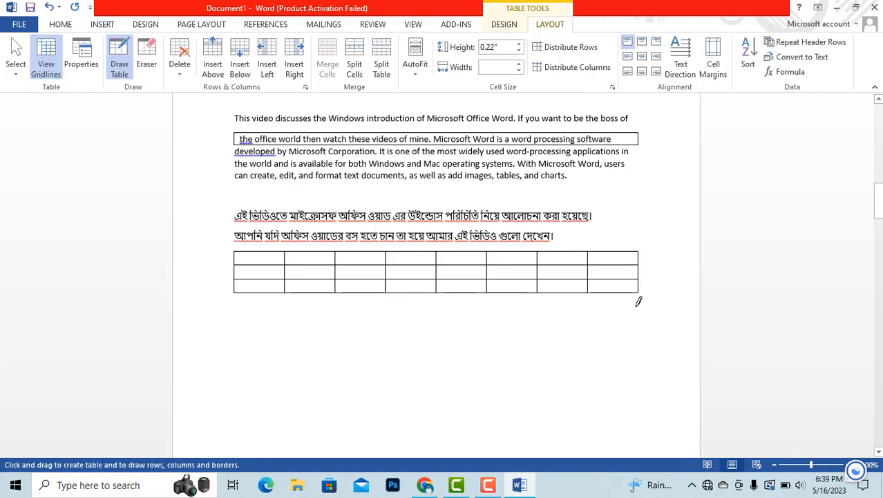
pyautogui.moveTo(237, 312)
pyautogui.mouseDown()
pyautogui.moveTo(242, 336)
pyautogui.moveTo(517, 339)
pyautogui.moveTo(641, 328)
pyautogui.mouseUp()
pyautogui.moveTo(337, 291); pyautogui.dragTo(343, 343)
pyautogui.moveTo(488, 287); pyautogui.dragTo(489, 325)
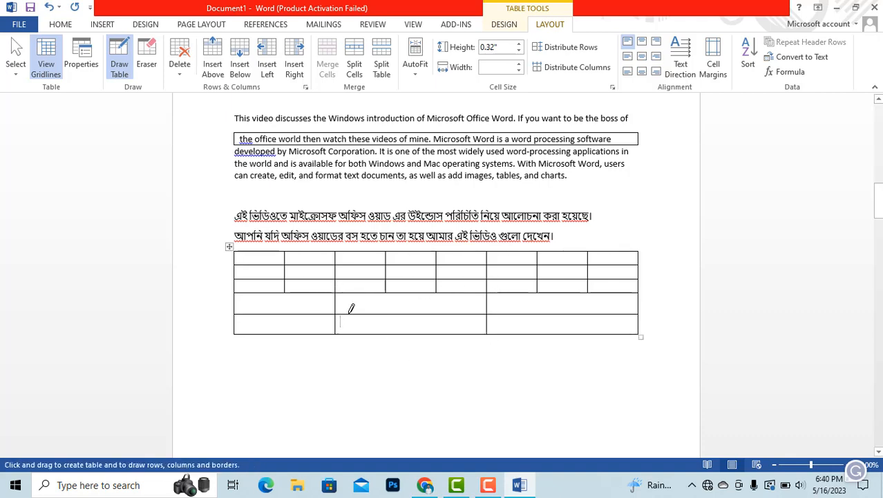
# - Insert the picture "How permanently delete a Facebook page" from the "facebook page delete ok" folder on drive E: below the table
pyautogui.click(103, 25)
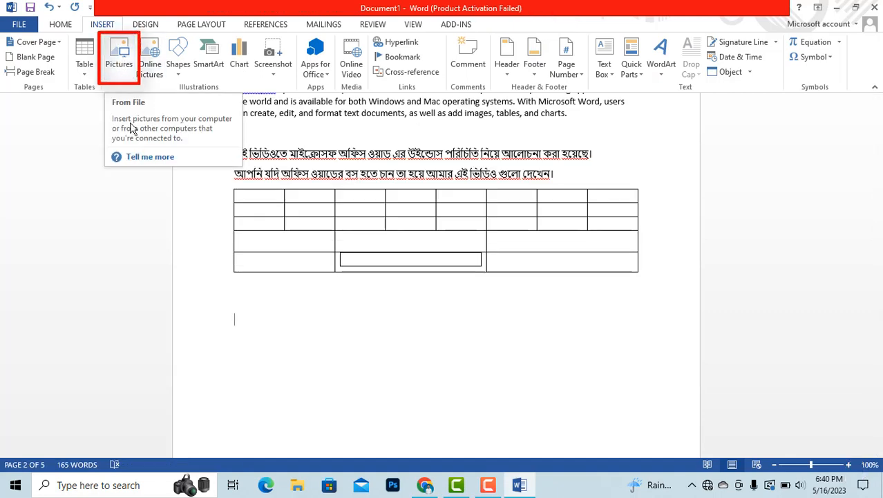
pyautogui.click(123, 55)
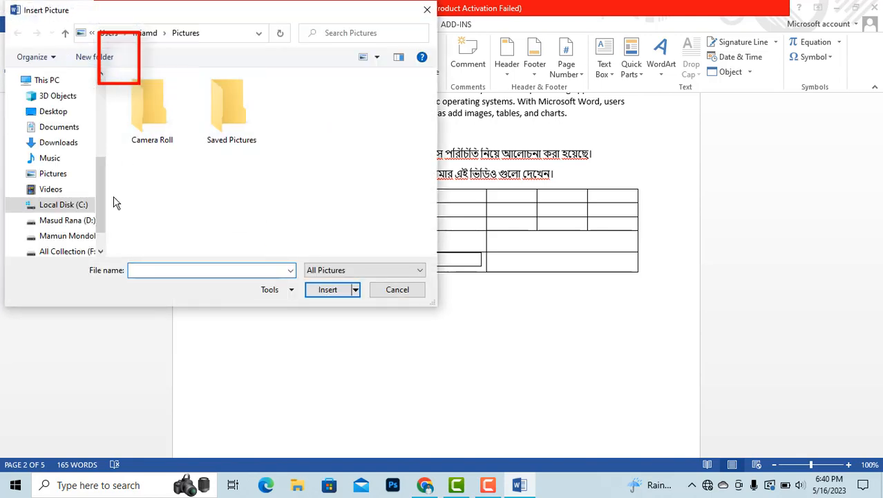
pyautogui.scroll(-1, 66, 204)
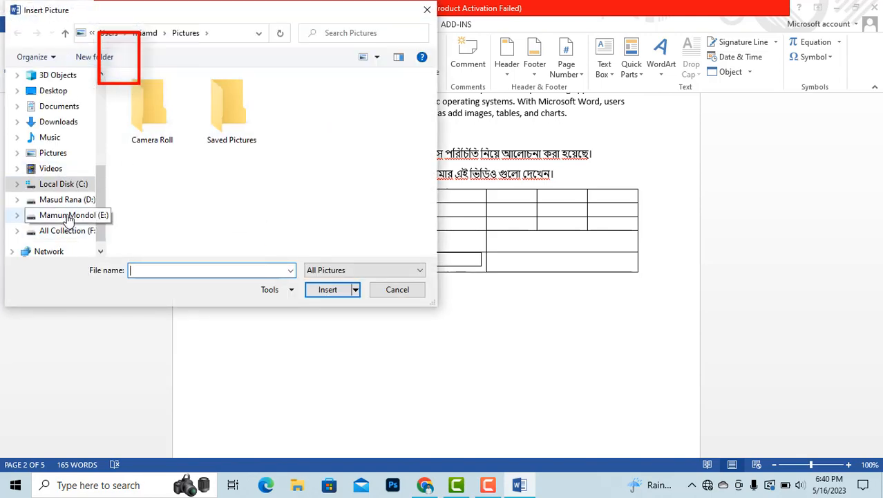
pyautogui.click(67, 216)
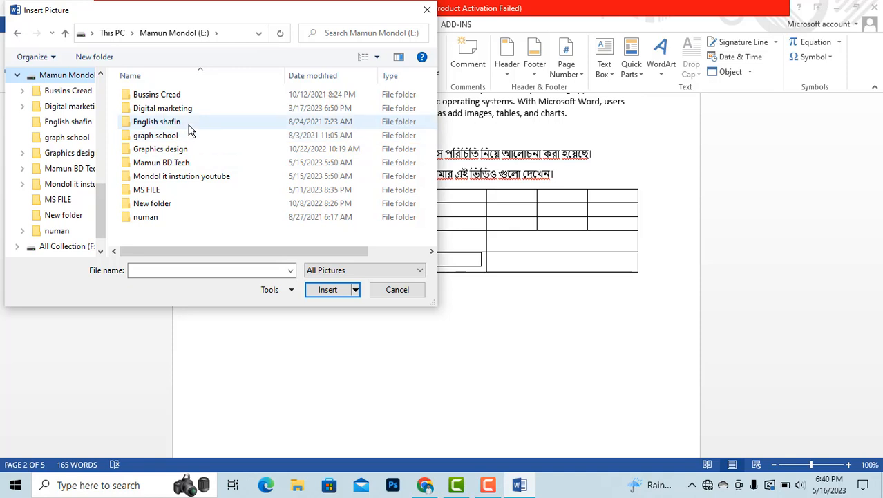
pyautogui.doubleClick(194, 162)
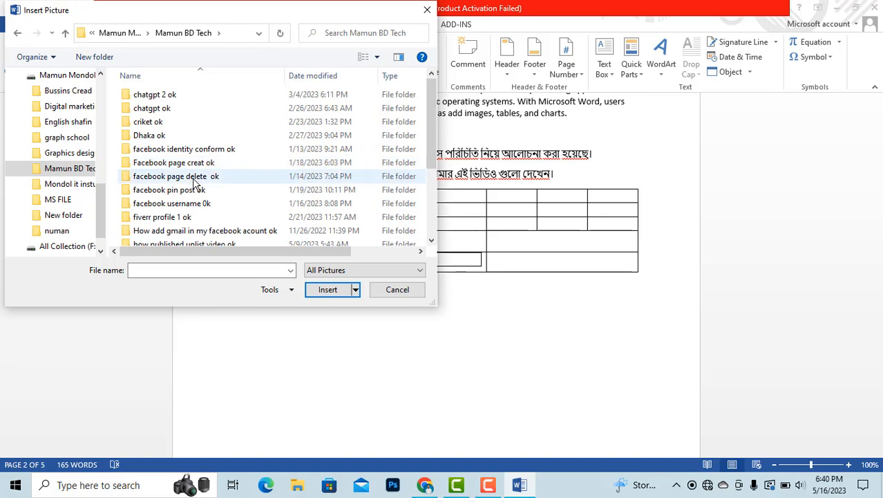
pyautogui.doubleClick(194, 177)
pyautogui.click(242, 131)
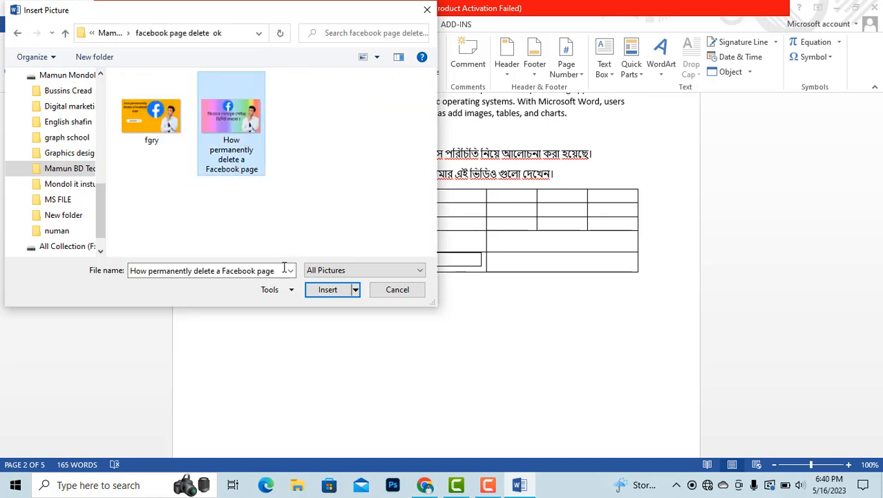
pyautogui.click(326, 291)
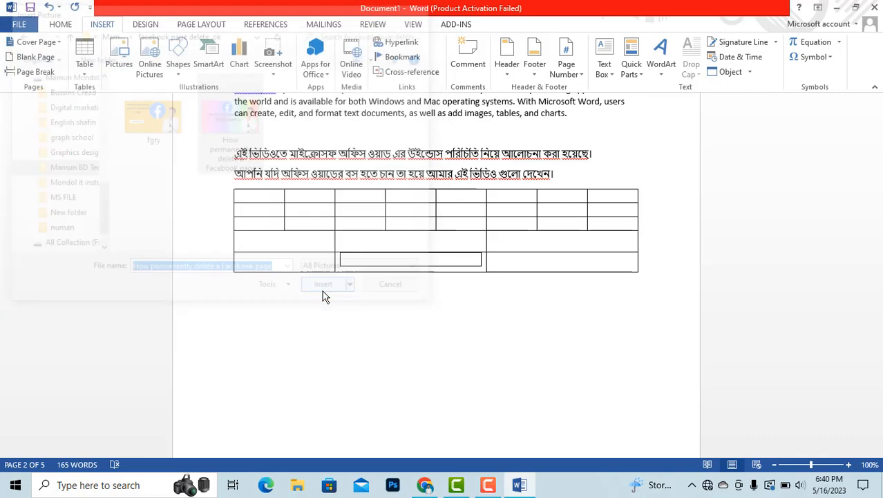
# - Enlarge the inserted Facebook picture to about 3.41" by 6.06", and shrink it to roughly half the text width
pyautogui.scroll(-3, 363, 343)
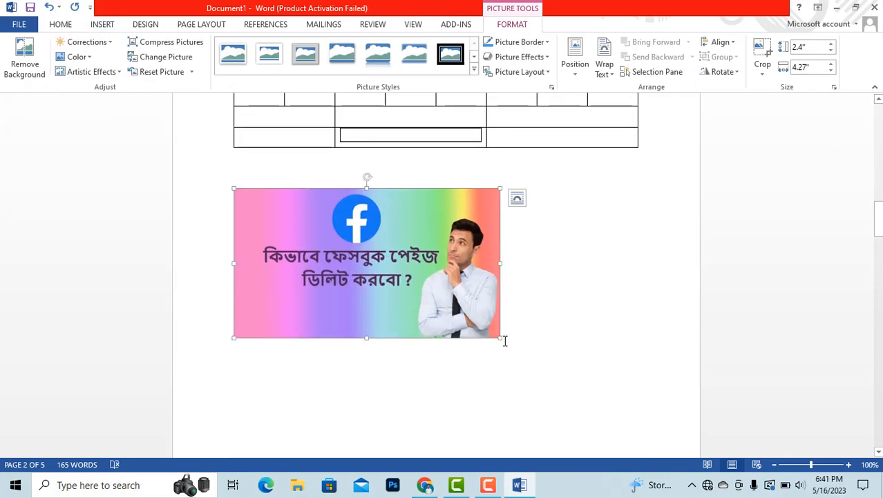
pyautogui.moveTo(499, 338); pyautogui.dragTo(612, 367)
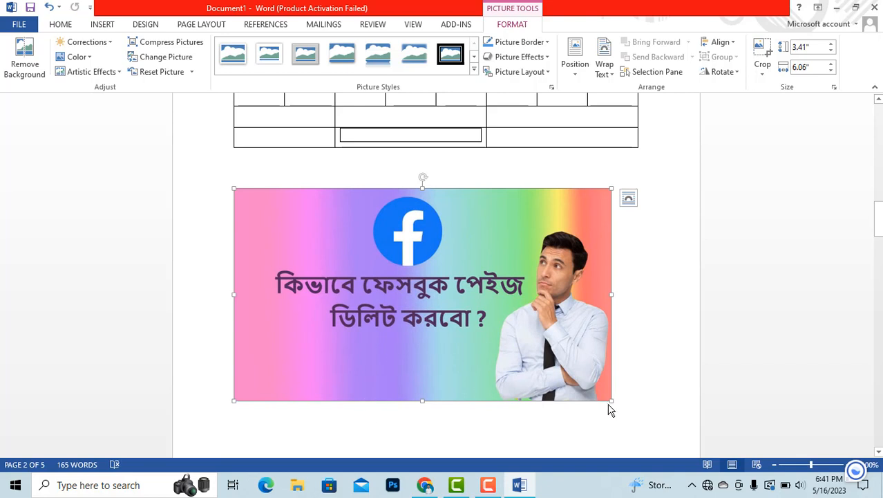
pyautogui.moveTo(611, 401); pyautogui.dragTo(446, 310)
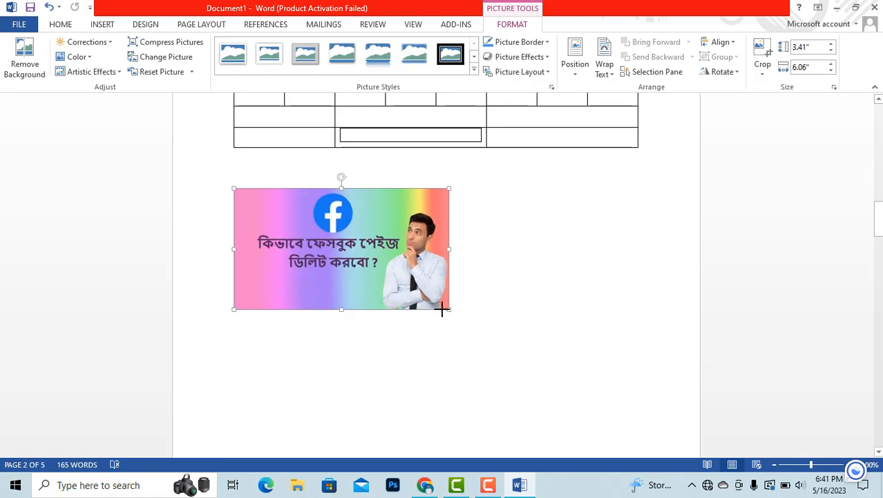
pyautogui.click(369, 349)
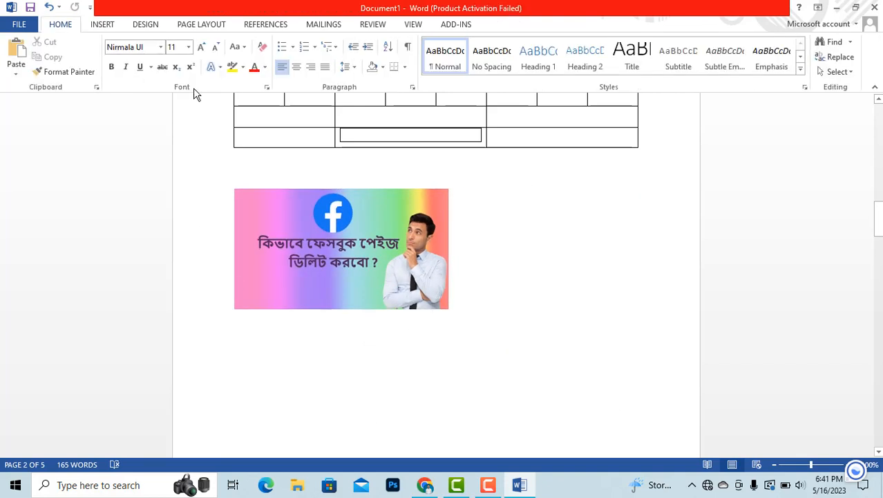
# - Draw a line arrow sloping down to the right beneath the picture
pyautogui.click(115, 27)
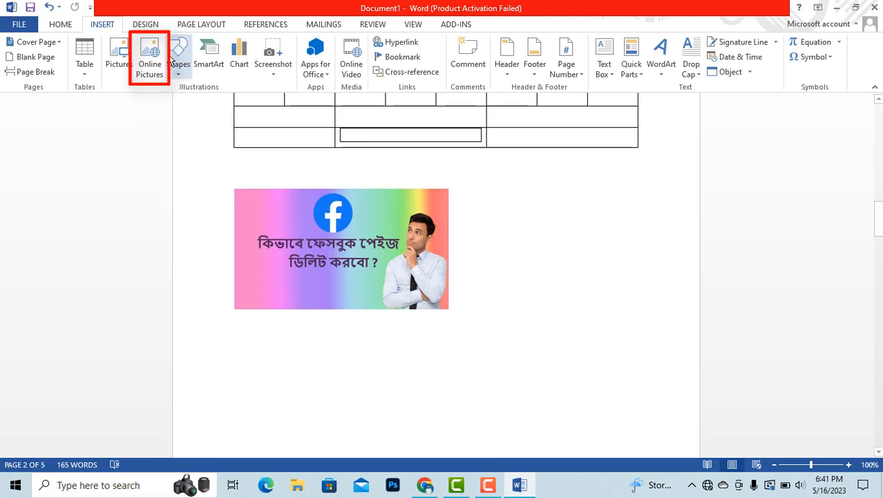
pyautogui.click(179, 78)
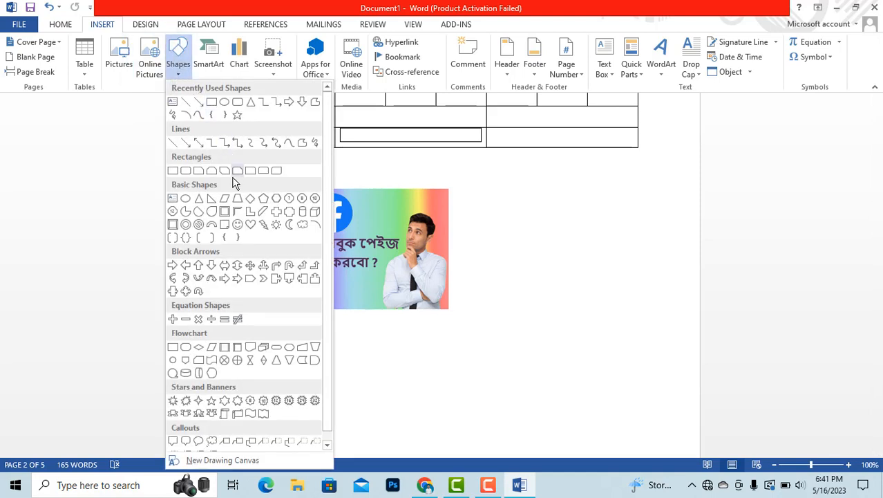
pyautogui.click(197, 102)
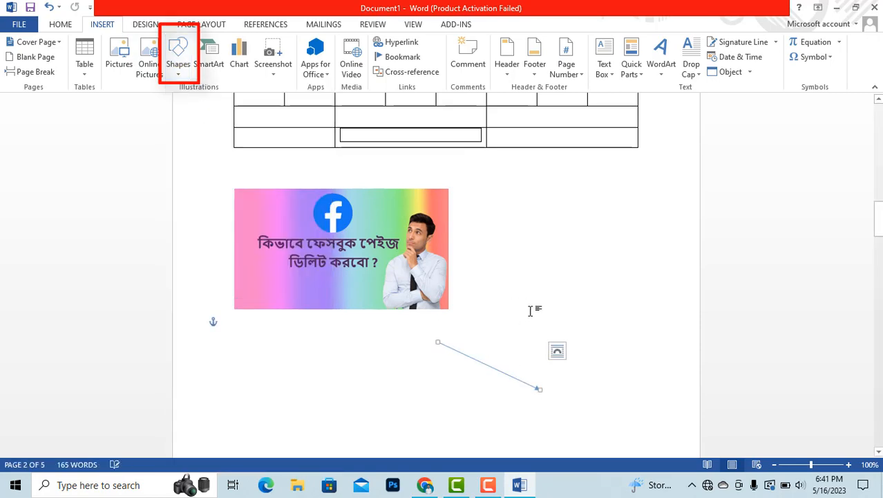
pyautogui.doubleClick(551, 308)
pyautogui.click(505, 287)
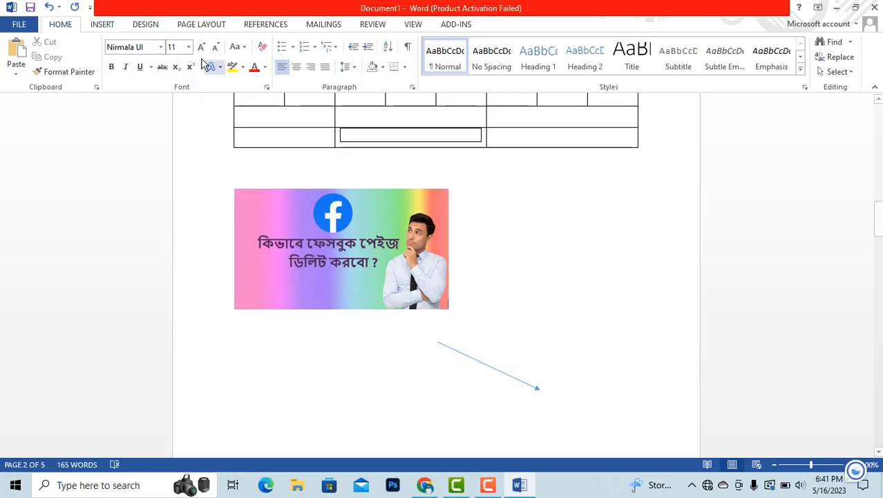
# - Draw a curved-up block arrow about 0.68" high and 0.74" wide below the picture, left of the line arrow
pyautogui.click(101, 27)
pyautogui.scroll(-2, 173, 125)
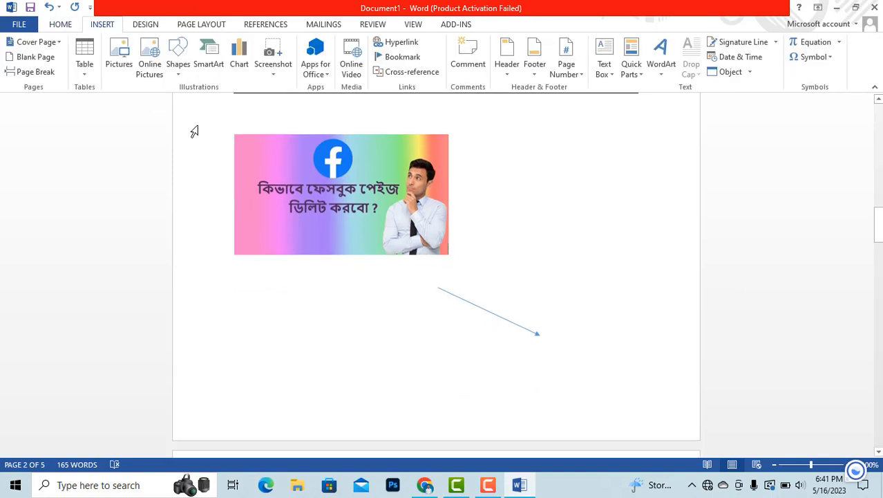
pyautogui.click(179, 73)
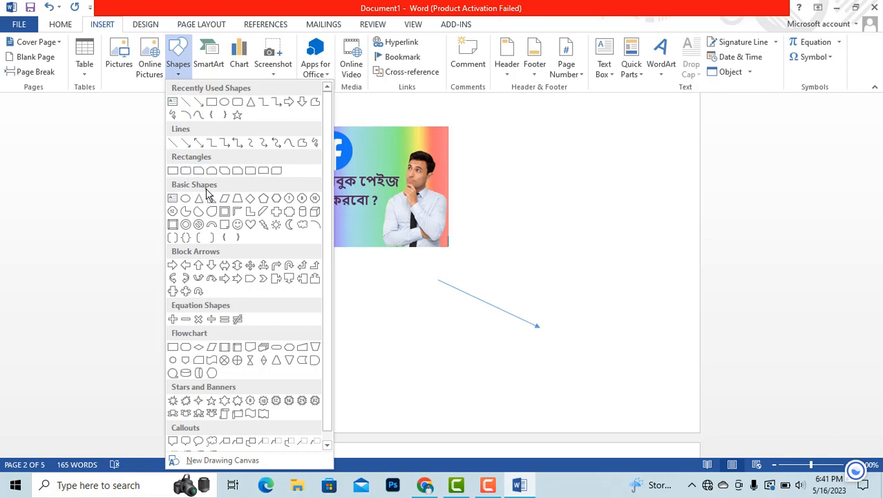
pyautogui.click(199, 278)
pyautogui.moveTo(351, 325); pyautogui.dragTo(400, 369)
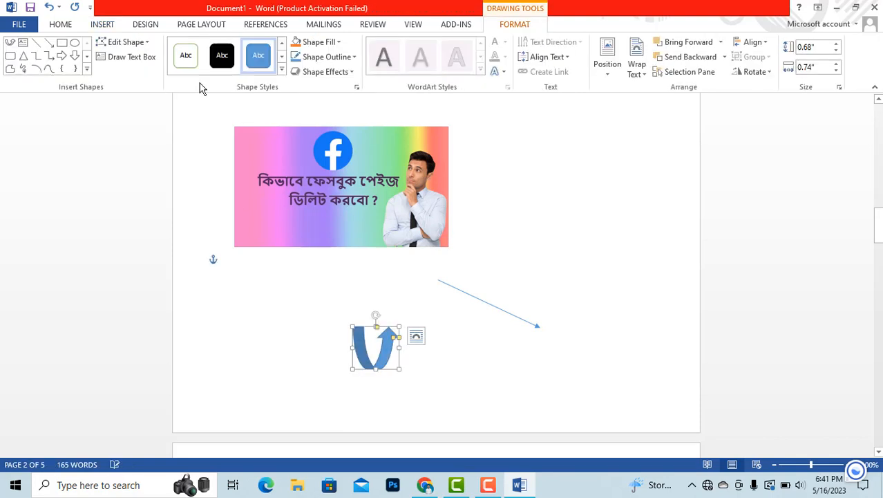
# - Add a left-right-up block arrow about 1.29" high and 1.63" wide to the right of the picture
pyautogui.click(108, 26)
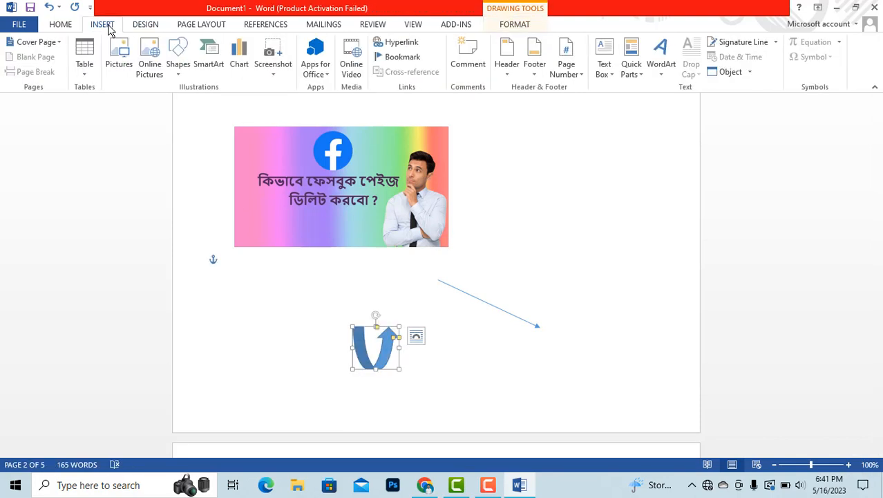
pyautogui.click(179, 70)
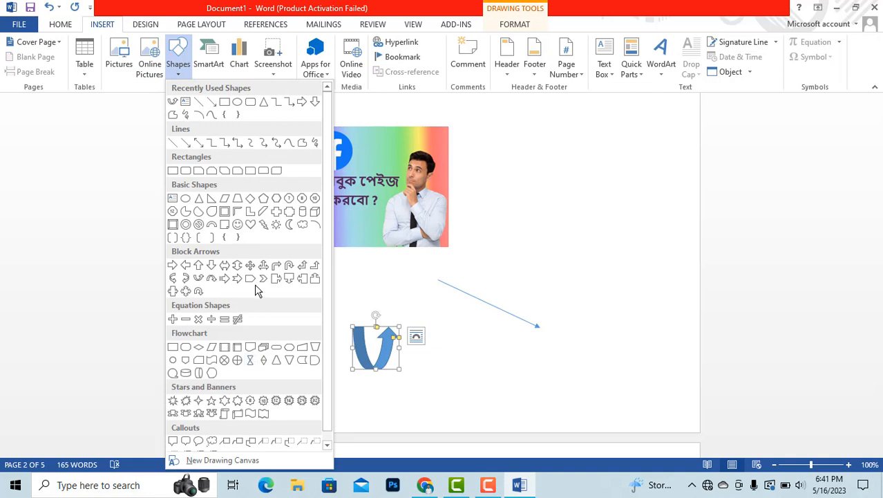
pyautogui.click(264, 267)
pyautogui.moveTo(492, 359); pyautogui.dragTo(540, 394)
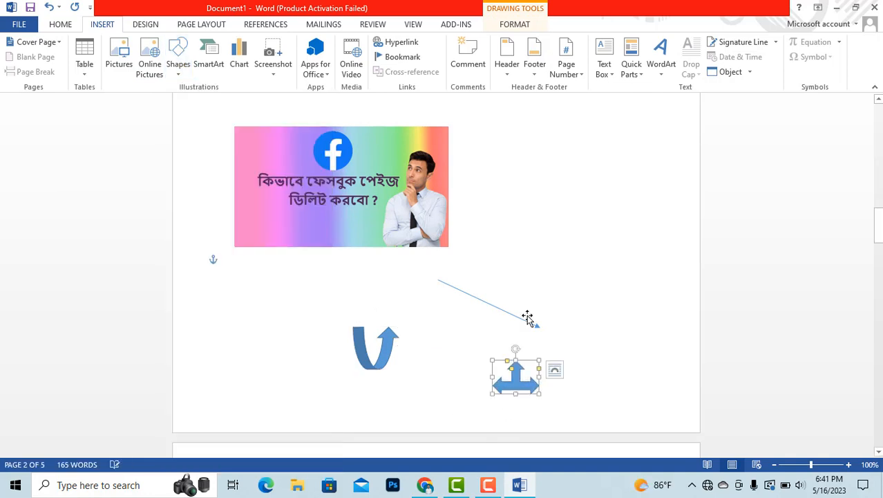
pyautogui.moveTo(540, 359); pyautogui.dragTo(593, 313)
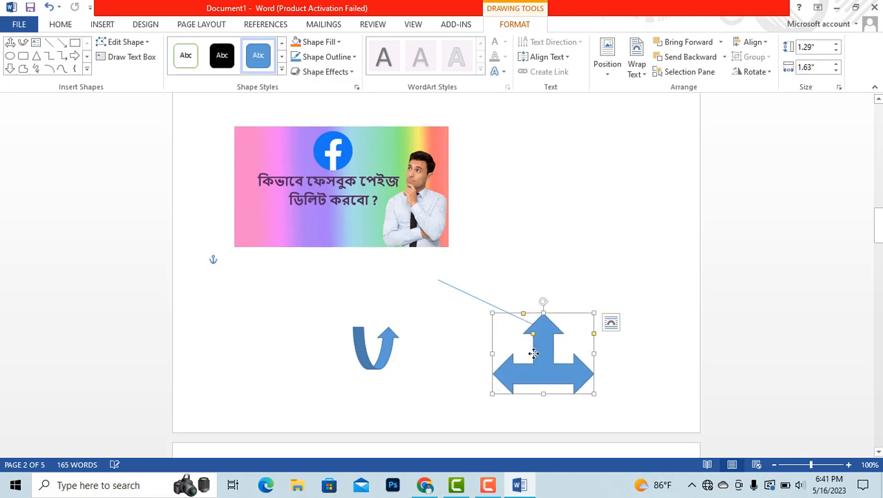
pyautogui.moveTo(551, 279); pyautogui.dragTo(558, 256)
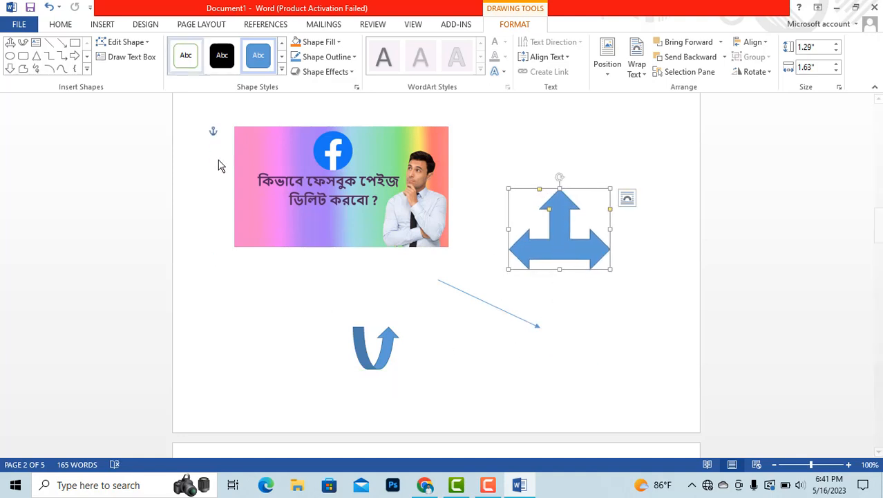
# - Examine the available SmartArt layouts in the List, Process, Cycle and Hierarchy categories
pyautogui.click(103, 25)
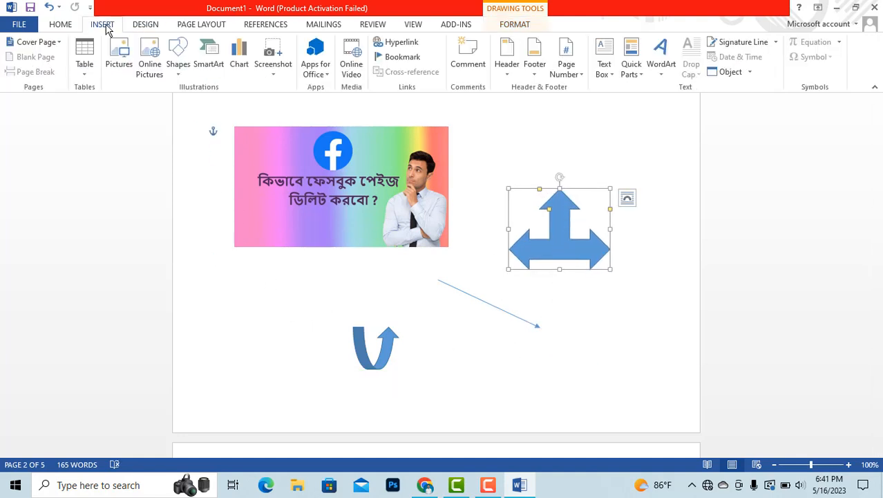
pyautogui.click(216, 74)
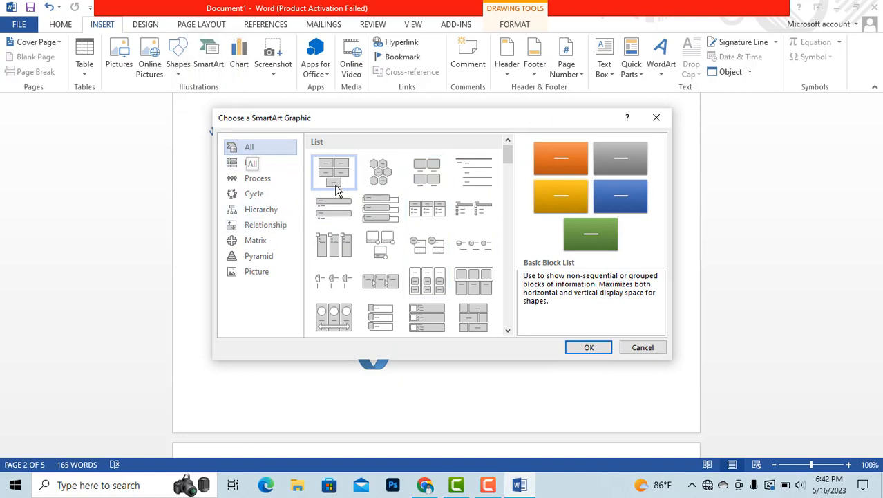
pyautogui.scroll(-5, 448, 254)
pyautogui.scroll(5, 451, 254)
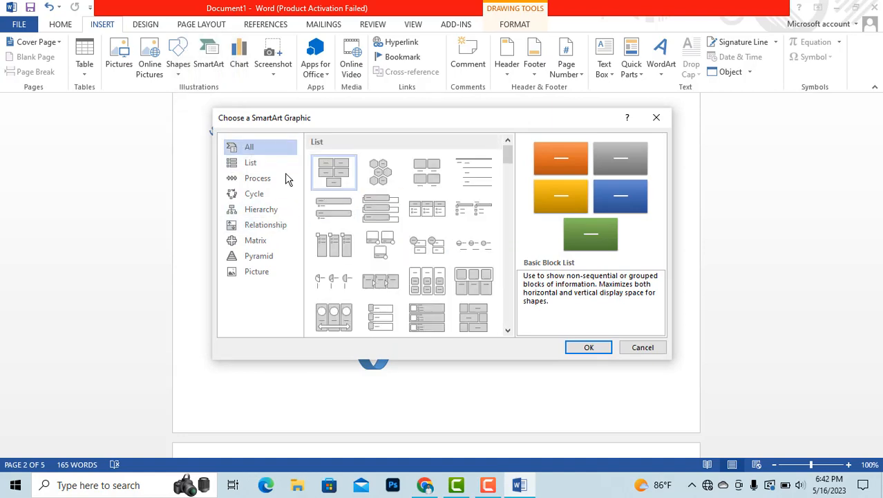
pyautogui.click(262, 165)
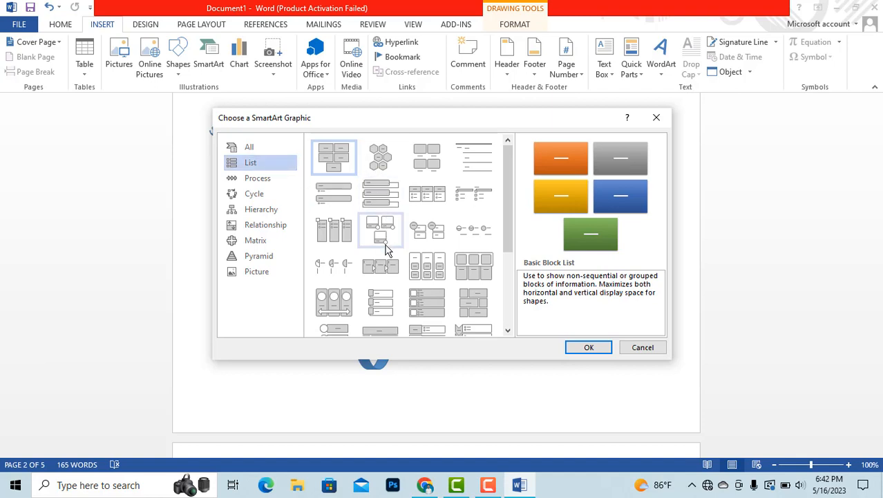
pyautogui.click(263, 183)
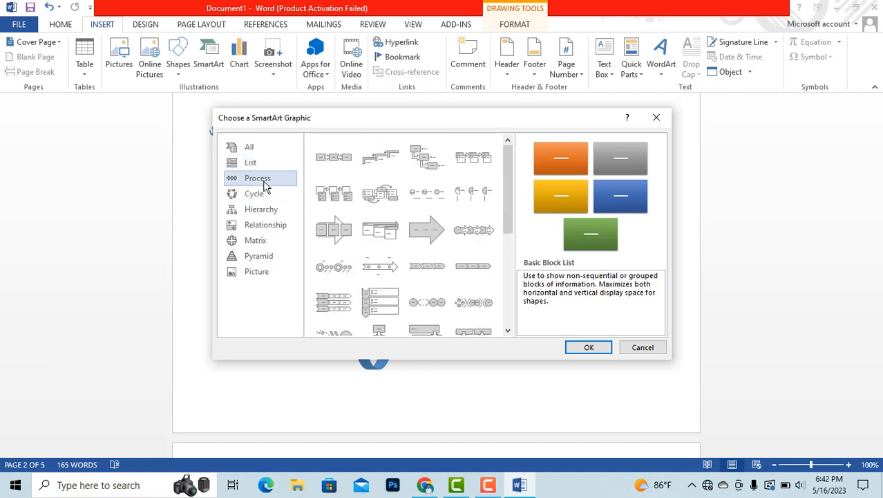
pyautogui.click(263, 198)
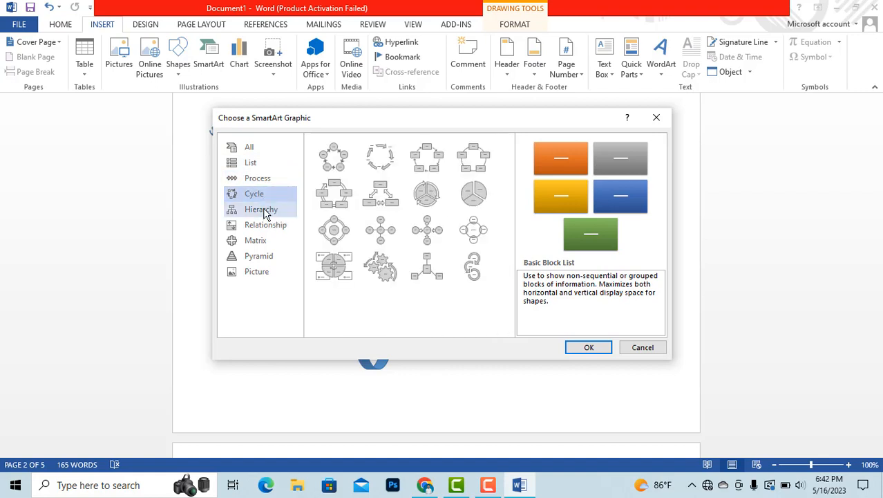
pyautogui.click(264, 211)
# - Insert a Basic Block List SmartArt graphic from the full set of layouts
pyautogui.click(252, 151)
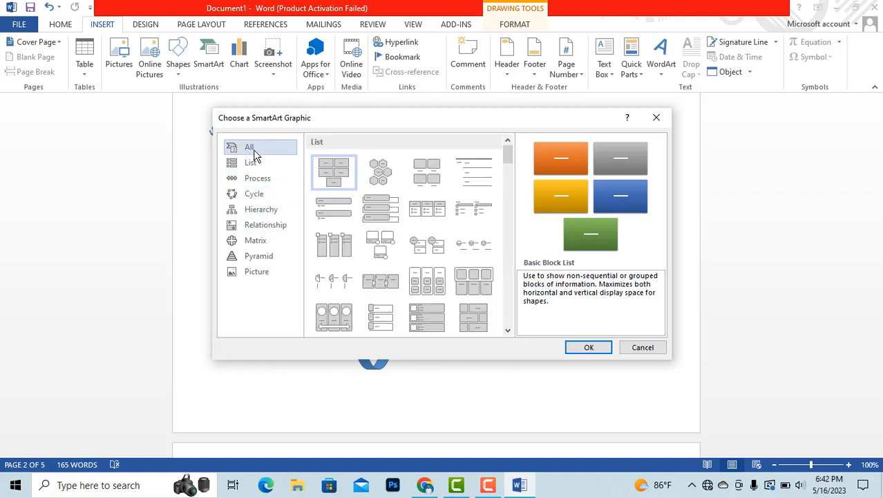
pyautogui.scroll(-5, 387, 257)
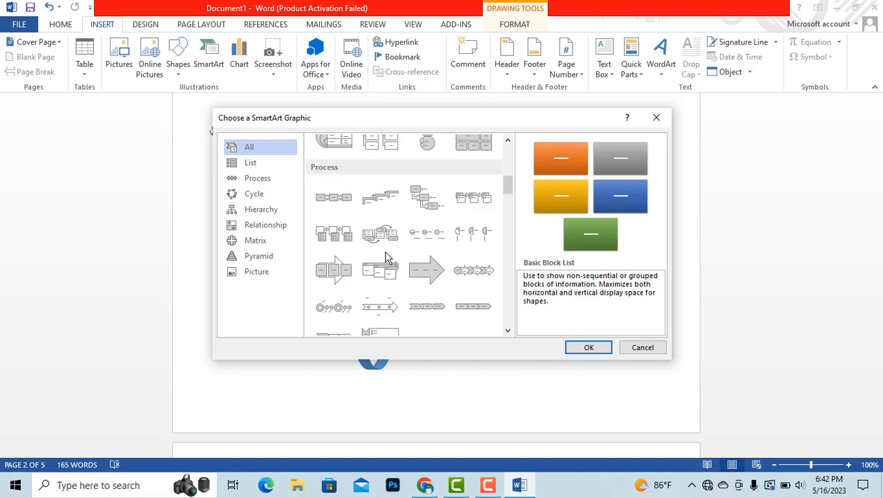
pyautogui.scroll(5, 386, 254)
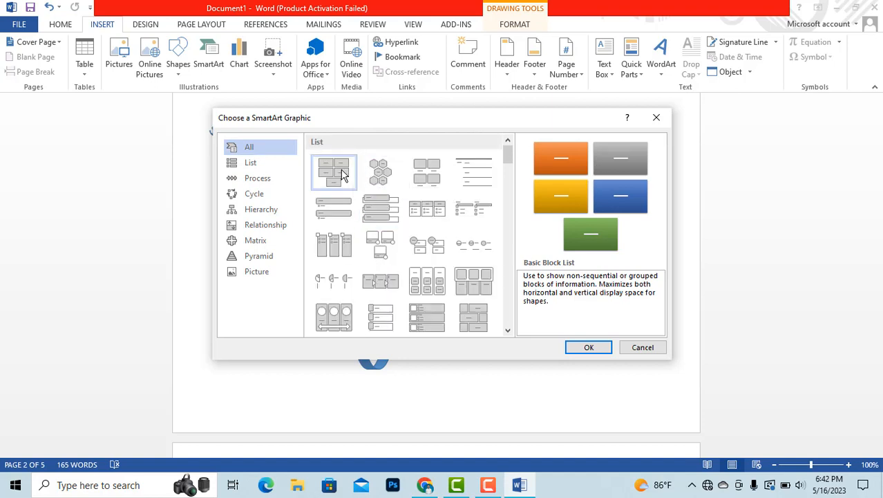
pyautogui.click(579, 346)
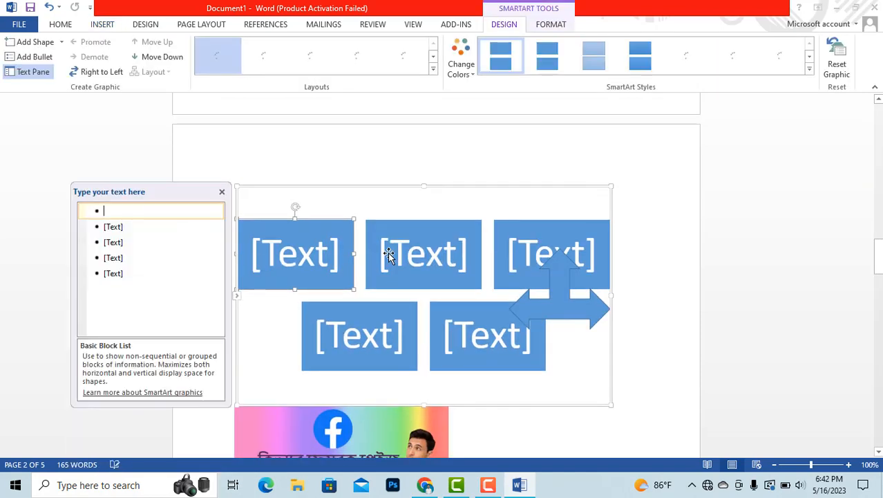
pyautogui.scroll(-2, 462, 293)
pyautogui.scroll(2, 379, 297)
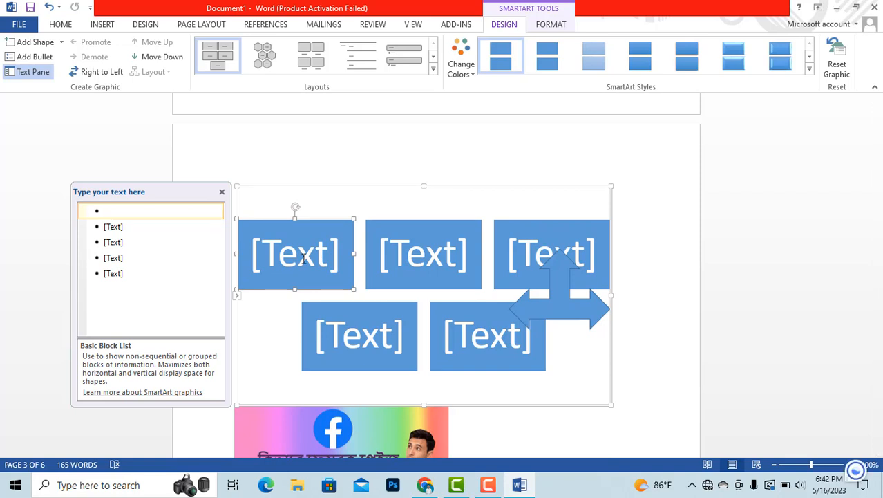
# - Fill the three upper blocks of the SmartArt with 67, 87 and 87
pyautogui.write('67')
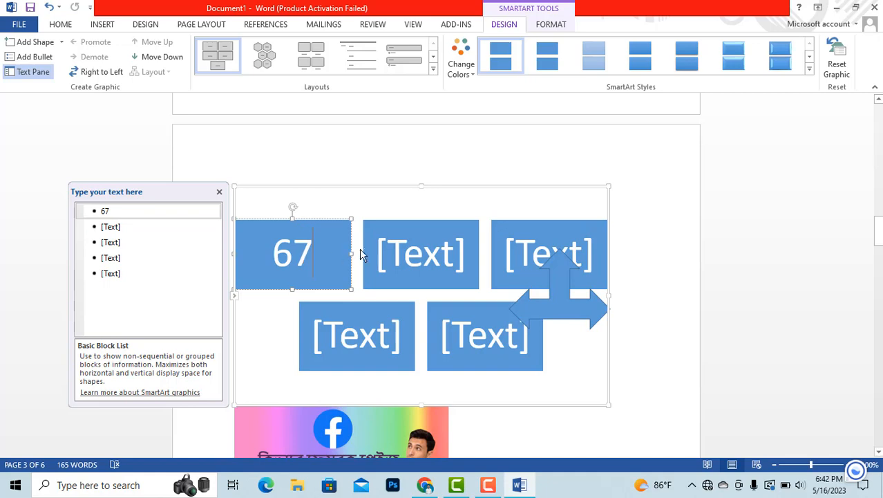
pyautogui.click(425, 257)
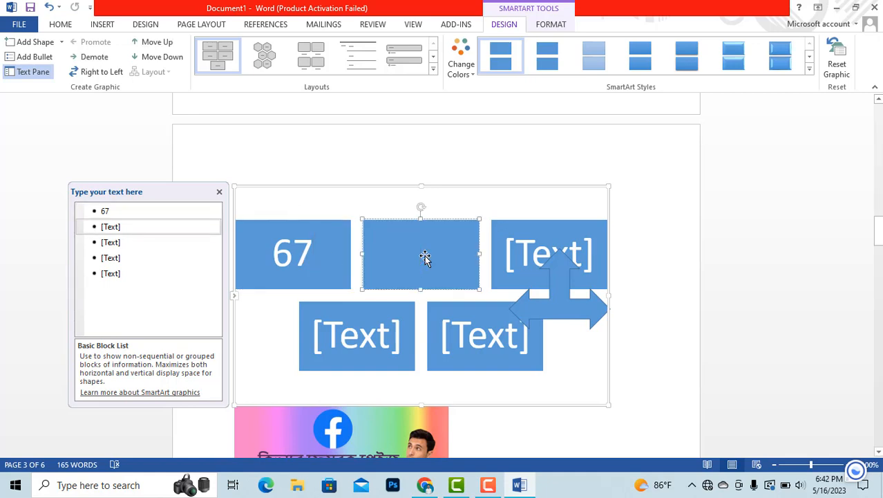
pyautogui.write('87')
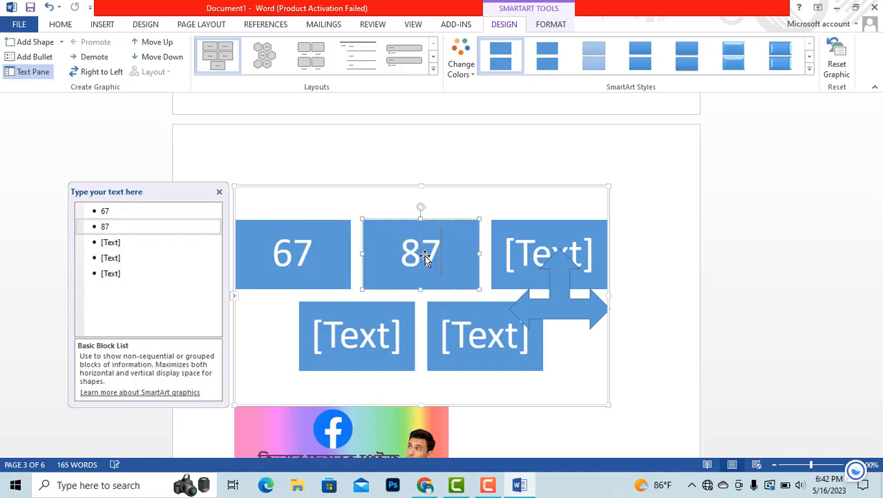
pyautogui.click(544, 253)
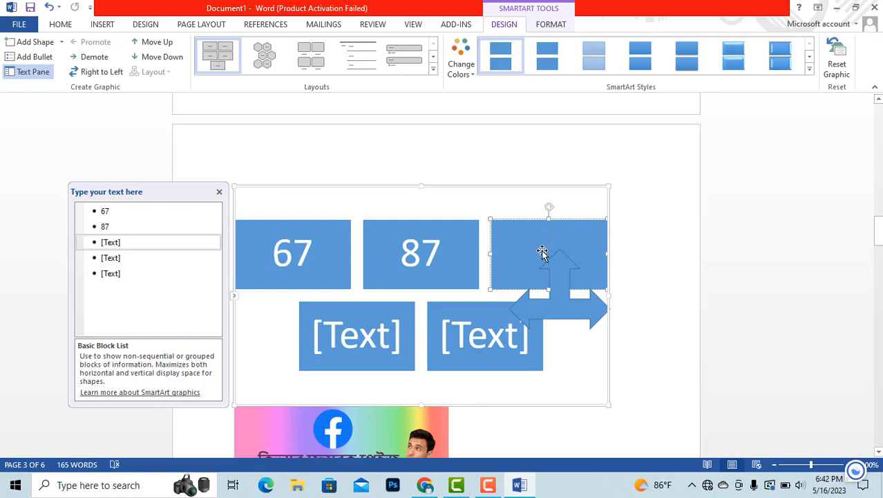
pyautogui.write('87')
# - Move the left-right-up arrow off the SmartArt to the blank area beside the picture
pyautogui.click(565, 320)
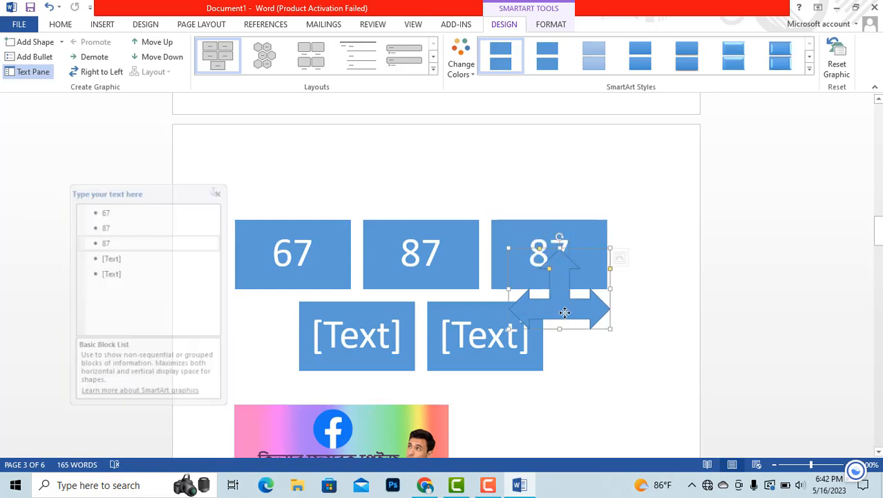
pyautogui.moveTo(566, 317)
pyautogui.mouseDown()
pyautogui.moveTo(619, 441)
pyautogui.moveTo(620, 422)
pyautogui.mouseUp()
# - Fill the two lower blocks of the SmartArt with 76 and 878
pyautogui.click(355, 271)
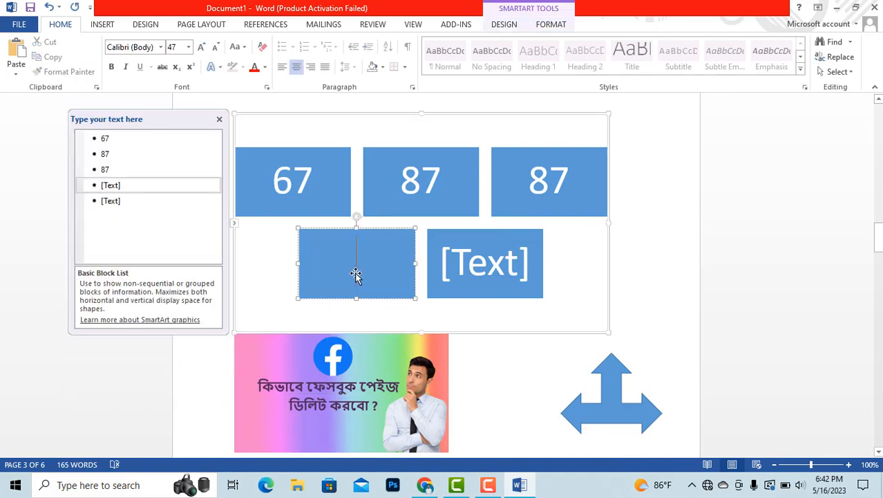
pyautogui.write('76')
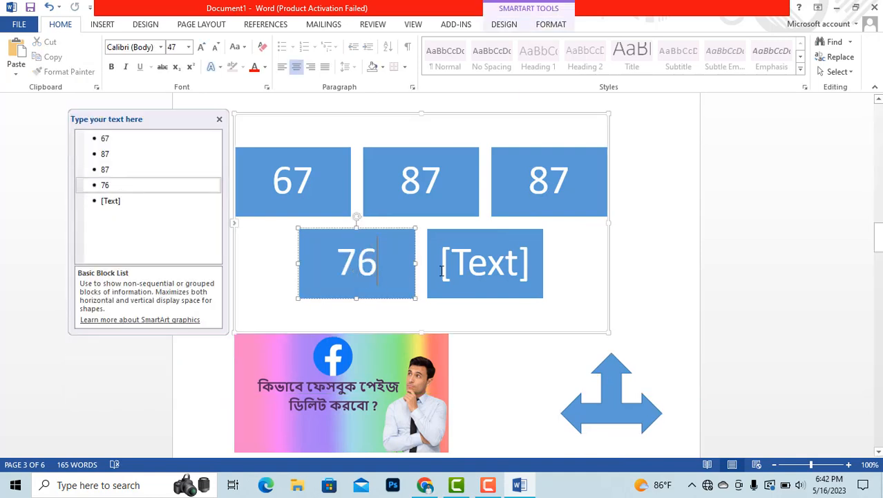
pyautogui.click(466, 268)
pyautogui.write('878')
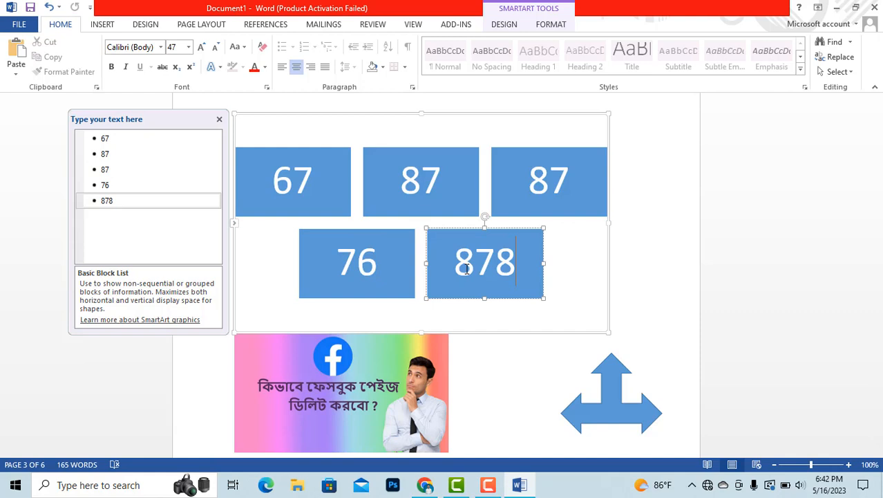
# - Deselect the SmartArt and place the insertion point on page 4, which holds the "MS WORD TUTORIAL PART 3 // INSERT" title
pyautogui.click(487, 361)
pyautogui.scroll(2, 496, 316)
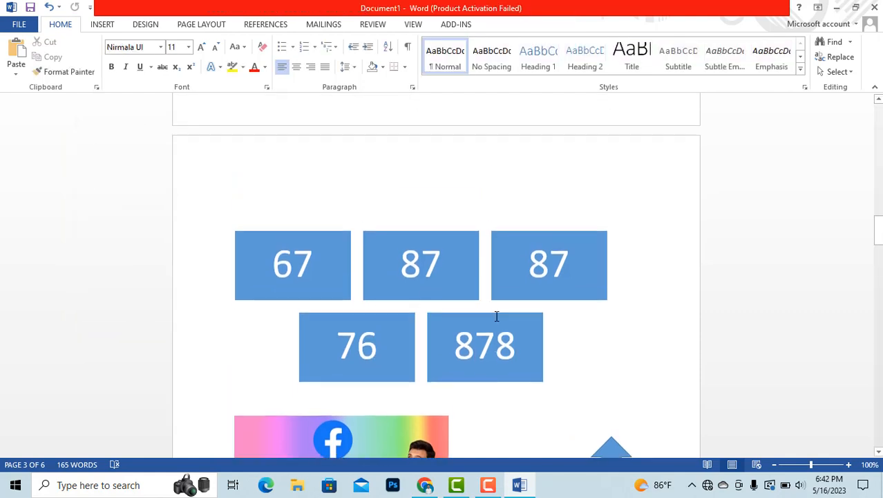
pyautogui.scroll(-4, 496, 316)
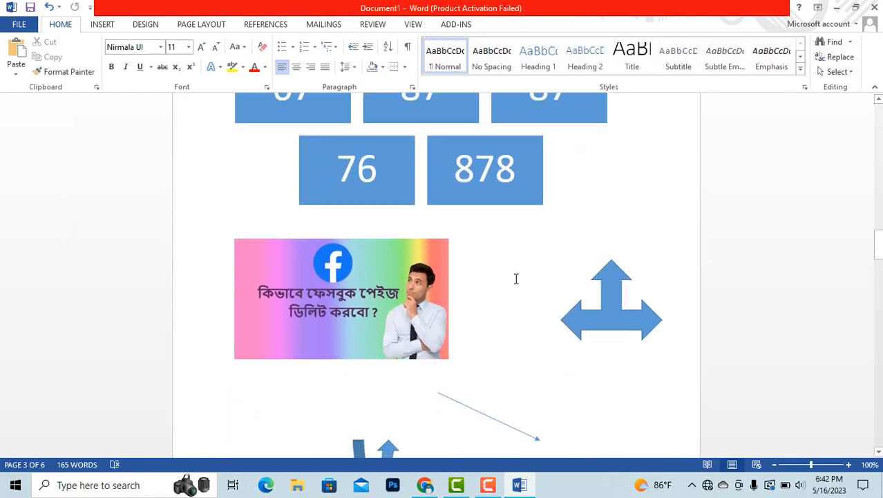
pyautogui.scroll(-10, 516, 279)
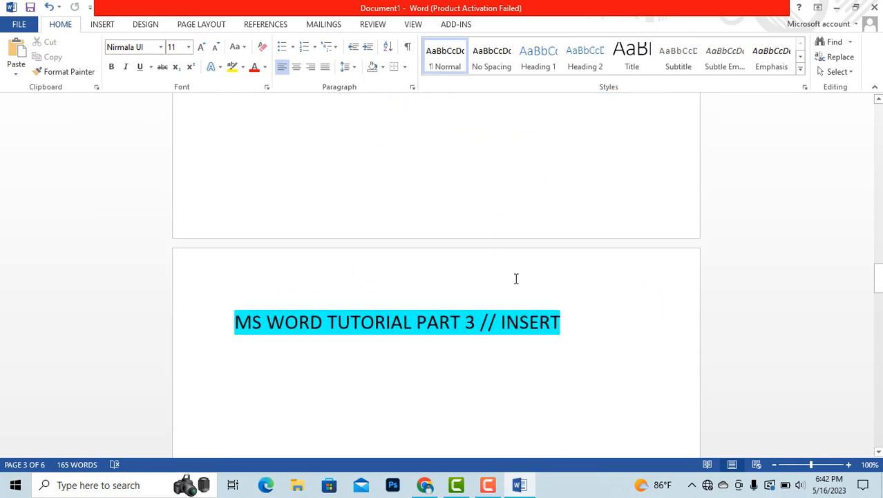
pyautogui.scroll(-2, 515, 278)
pyautogui.click(320, 297)
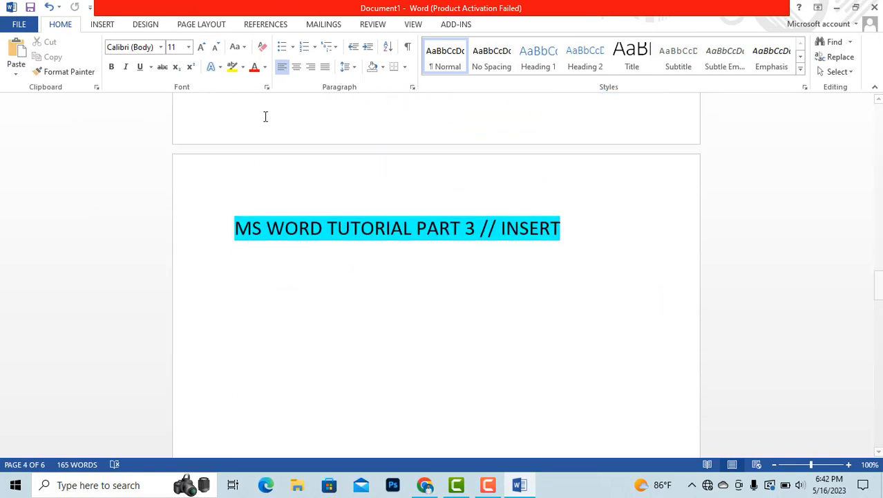
# - Preview the Line, Bar and Area chart types, and insert a basic Pie chart
pyautogui.click(110, 25)
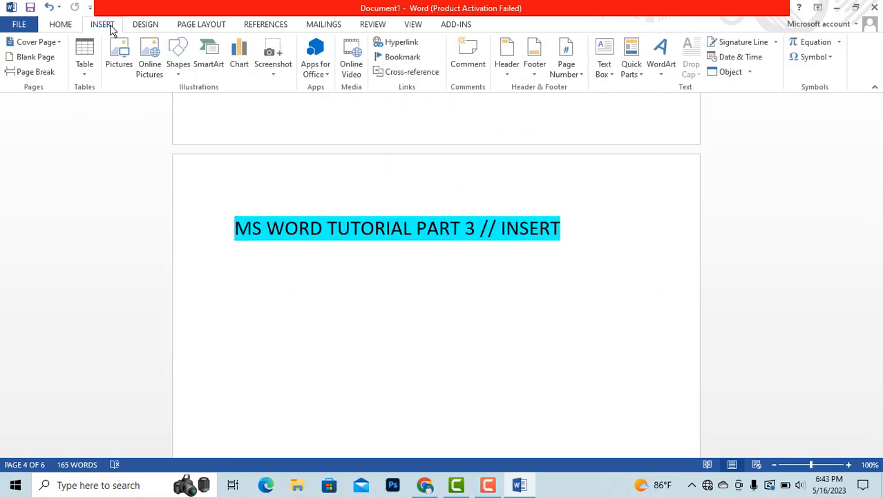
pyautogui.click(240, 69)
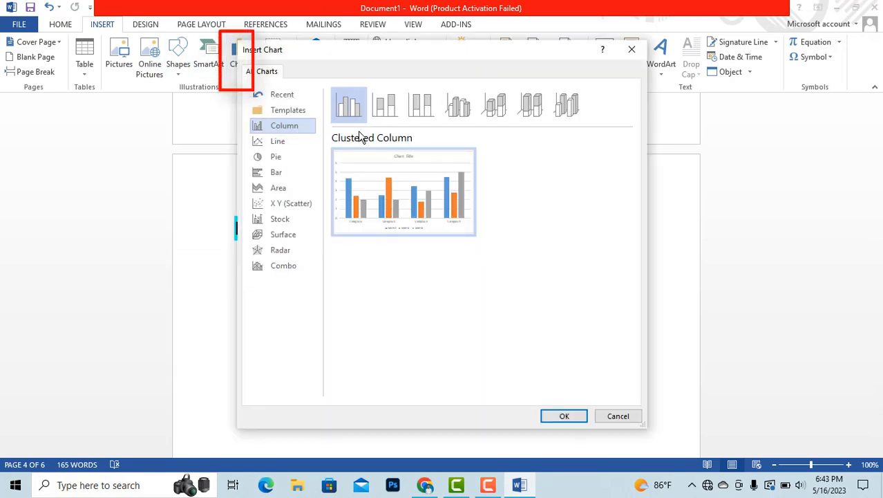
pyautogui.click(286, 142)
pyautogui.click(288, 159)
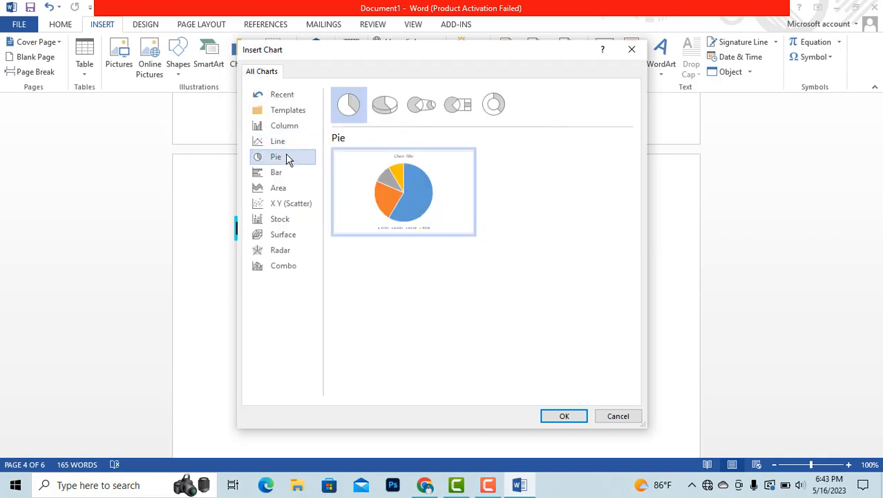
pyautogui.click(288, 174)
pyautogui.click(288, 190)
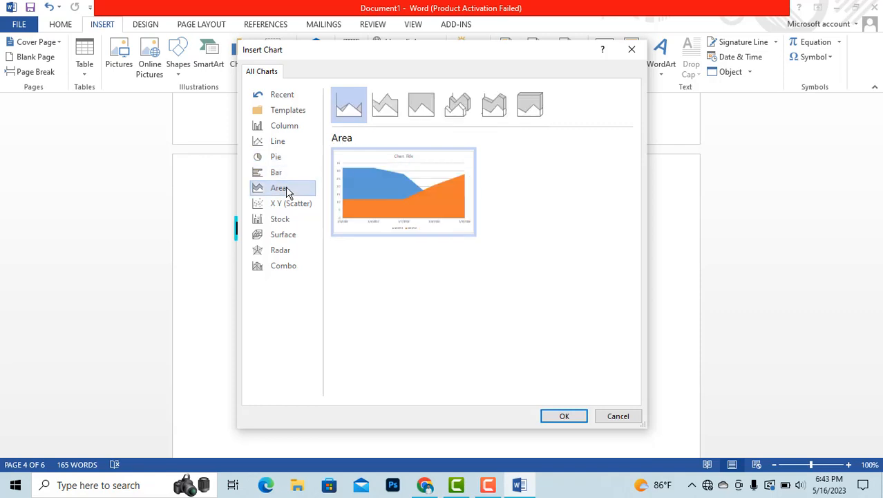
pyautogui.click(289, 174)
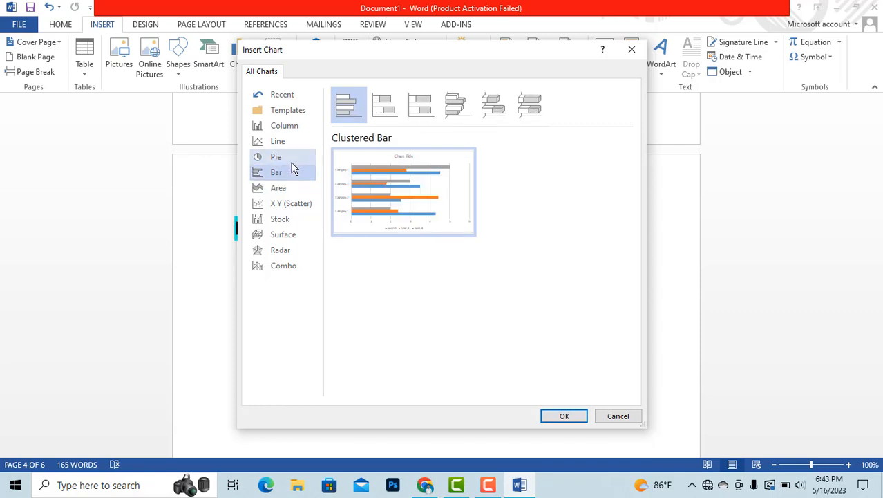
pyautogui.click(291, 161)
pyautogui.moveTo(428, 215)
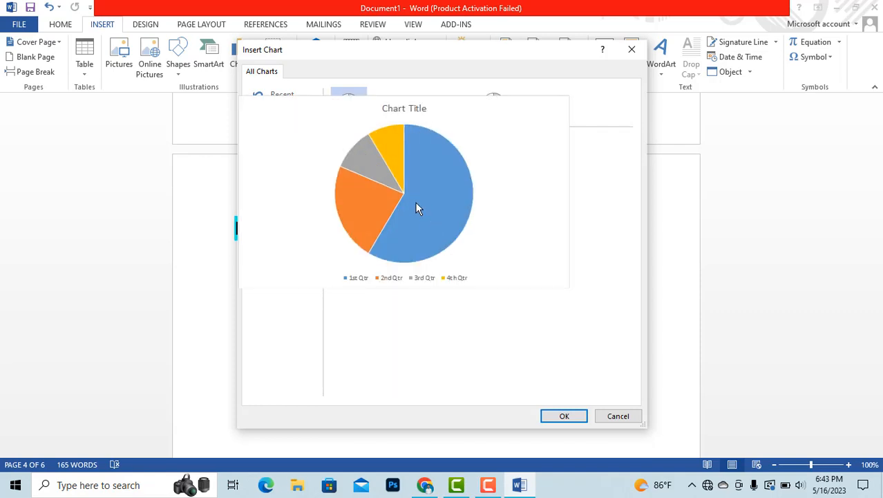
pyautogui.click(564, 415)
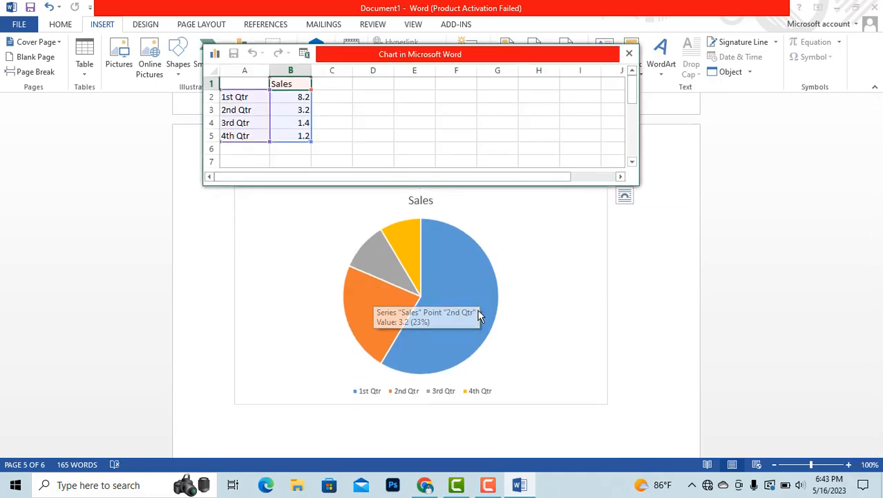
# - Set the pie chart's Sales values to 76 for 1st Qtr, 43 for 2nd Qtr and 36 for 3rd Qtr
pyautogui.click(552, 270)
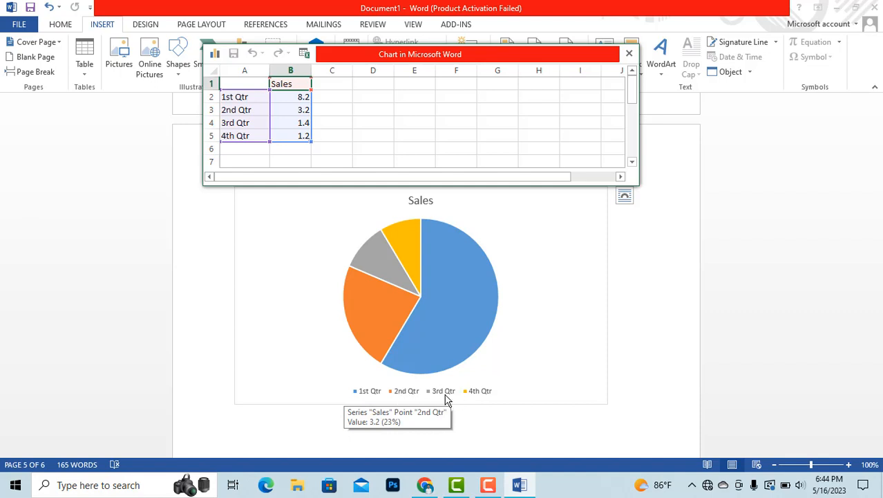
pyautogui.click(294, 97)
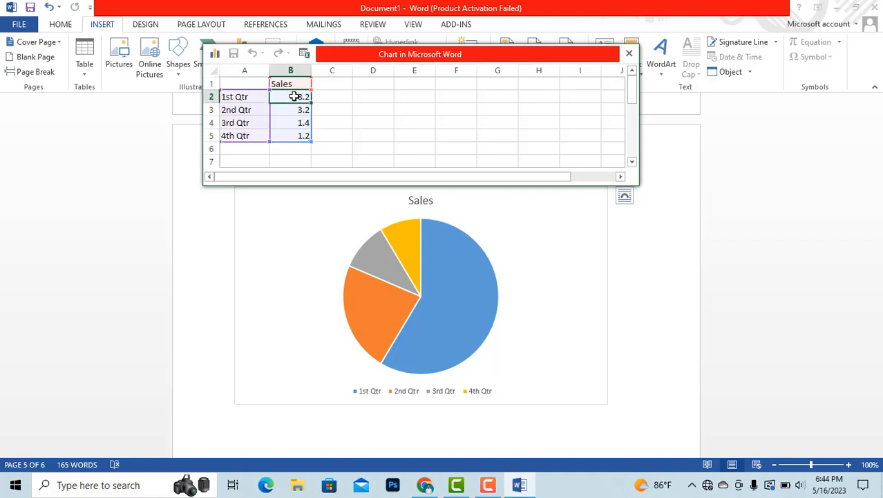
pyautogui.press('Delete')
pyautogui.write('7')
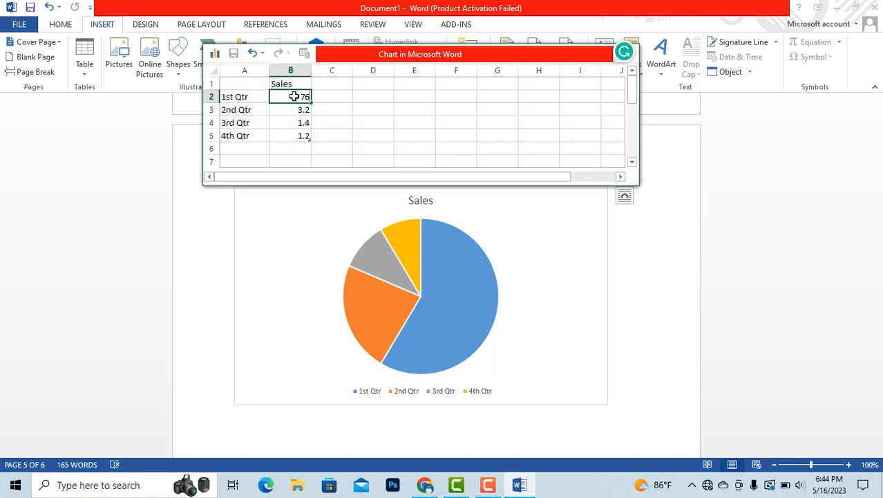
pyautogui.write('6')
pyautogui.press('Return')
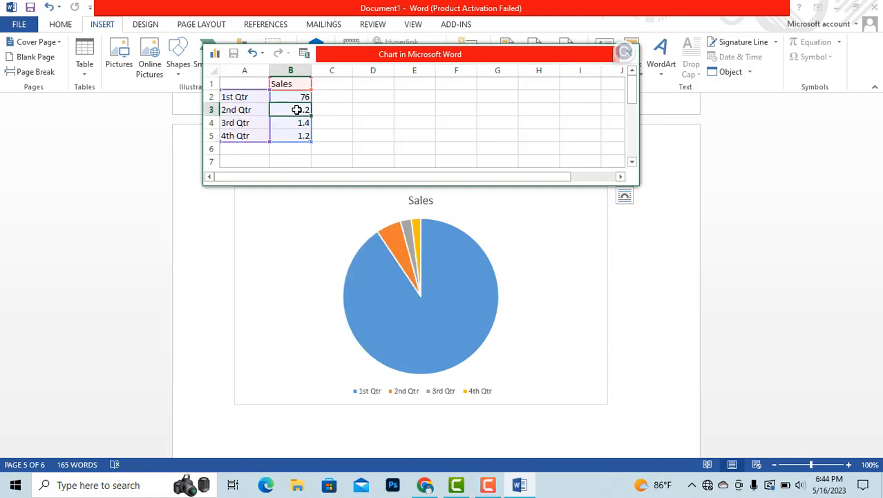
pyautogui.write('87')
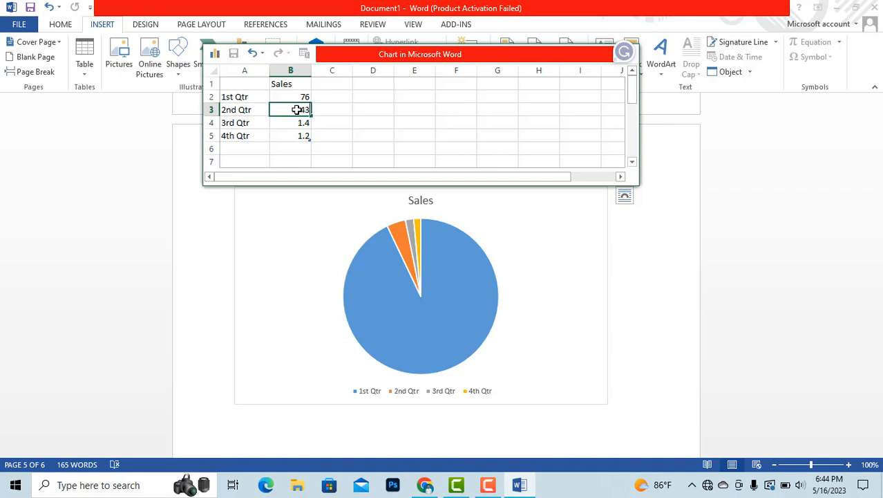
pyautogui.click(299, 124)
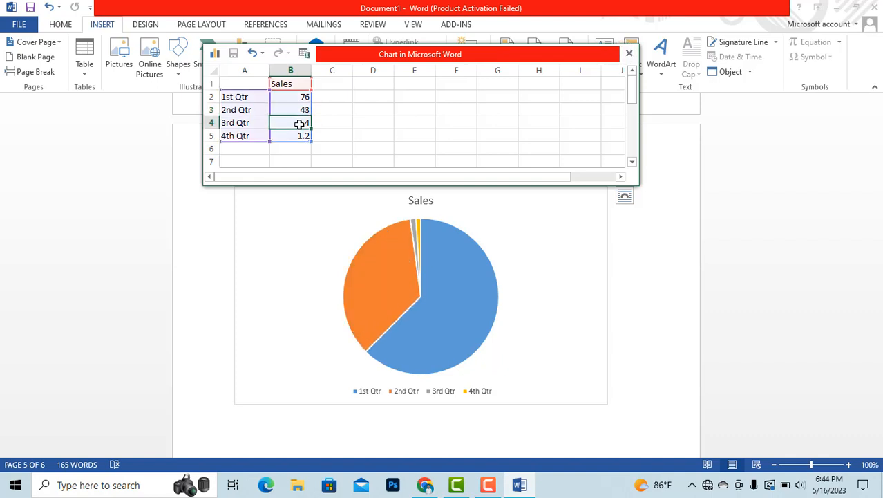
pyautogui.write('36')
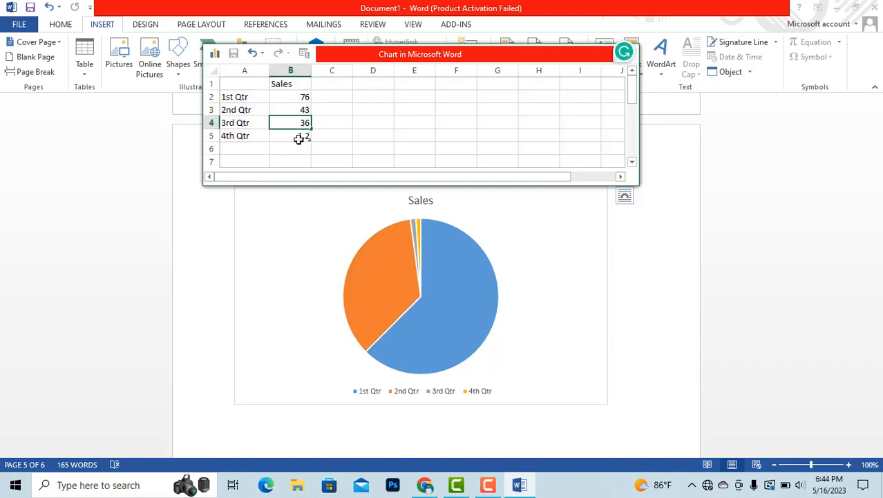
pyautogui.click(302, 137)
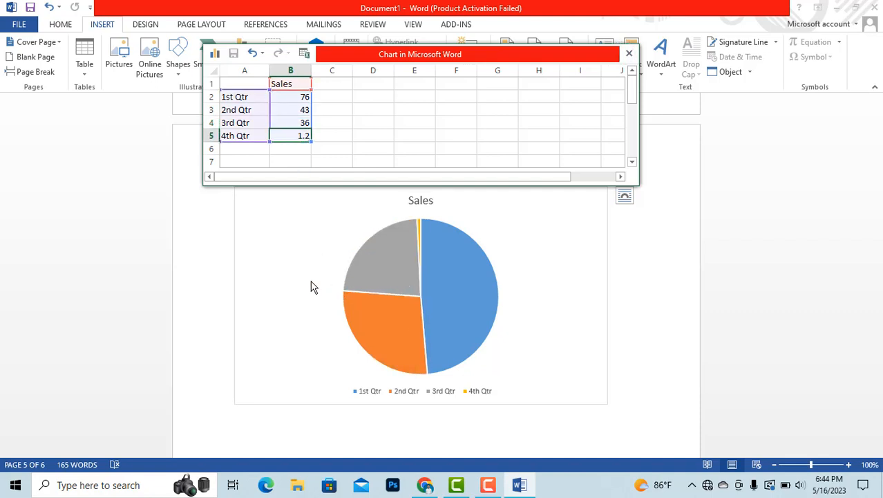
# - Select the pie chart in the document and close its data sheet
pyautogui.click(309, 230)
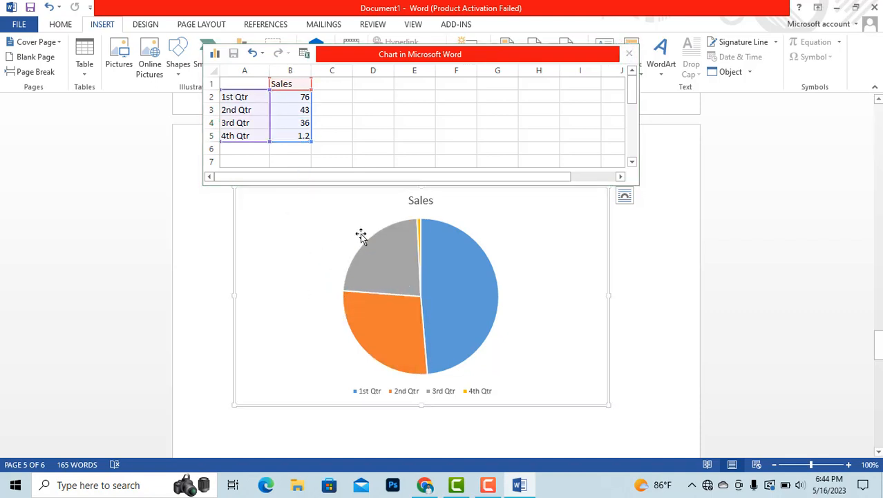
pyautogui.click(408, 340)
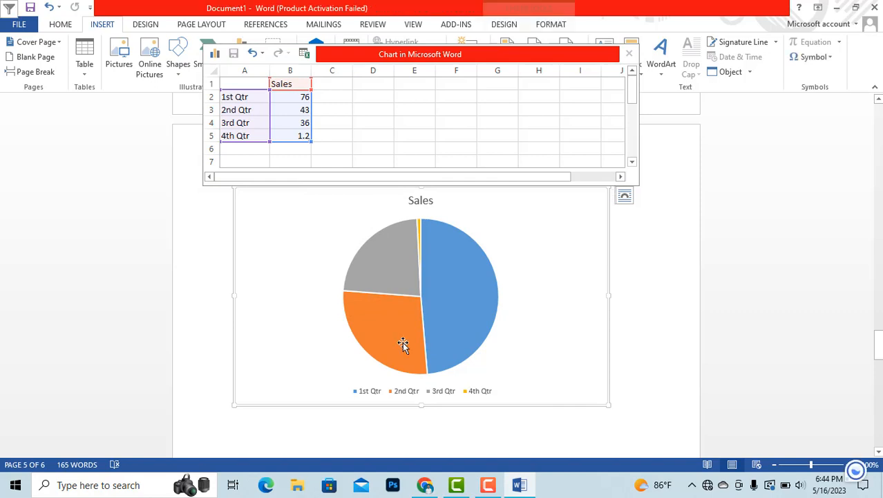
pyautogui.scroll(3, 408, 340)
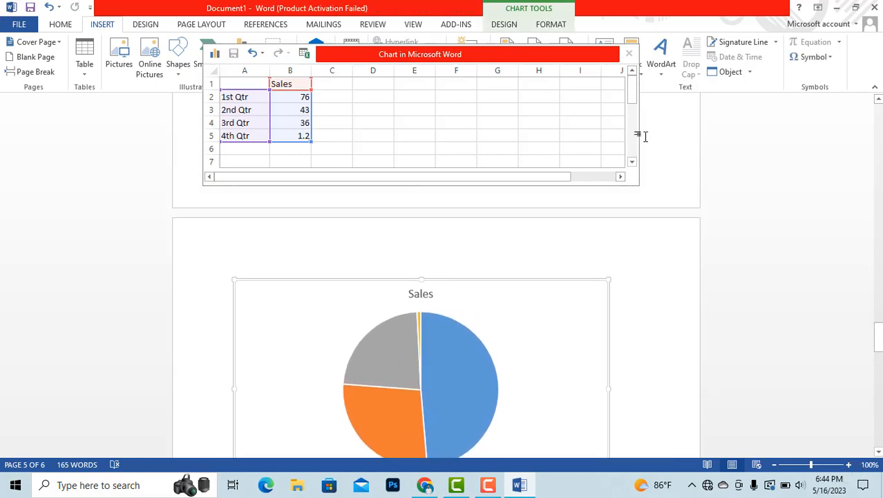
pyautogui.click(631, 60)
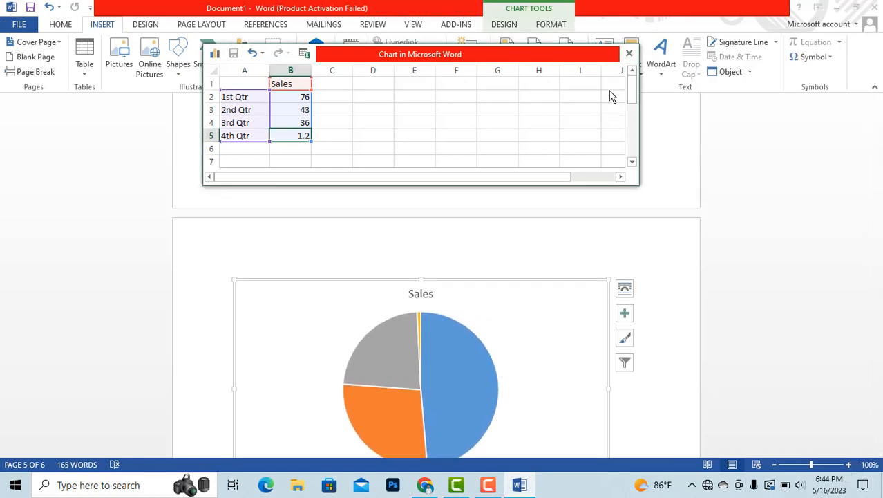
pyautogui.click(630, 54)
# - Look at the windows available for a screenshot and the recently used Apps for Office, without inserting anything
pyautogui.scroll(-4, 363, 242)
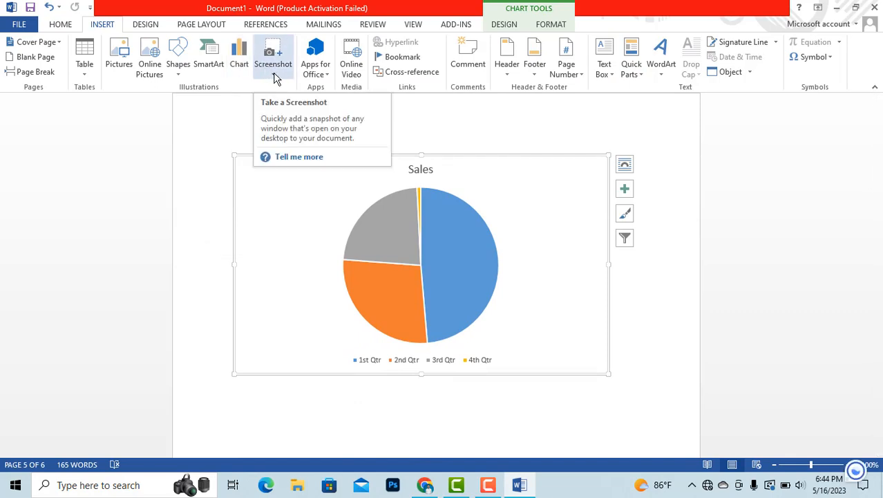
pyautogui.click(273, 74)
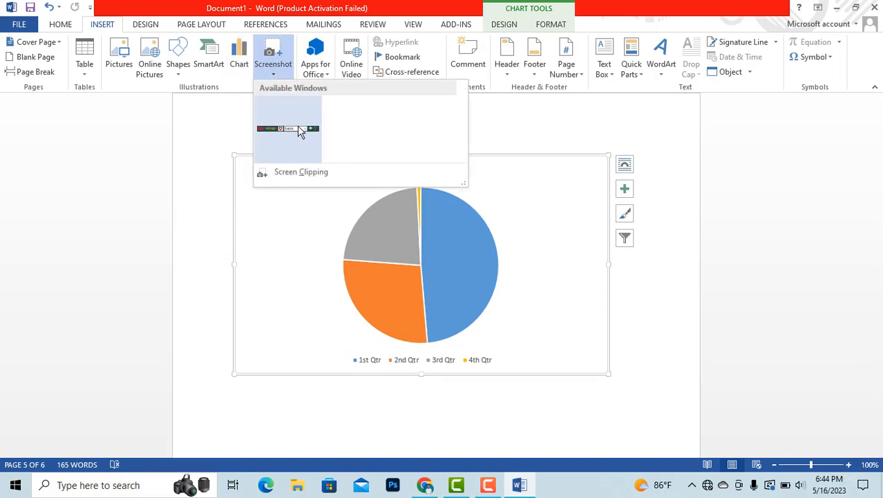
pyautogui.click(274, 55)
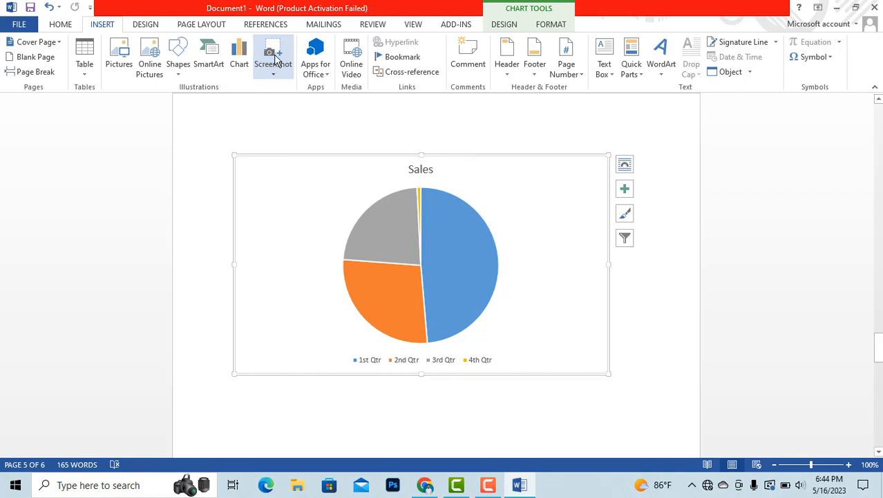
pyautogui.click(276, 59)
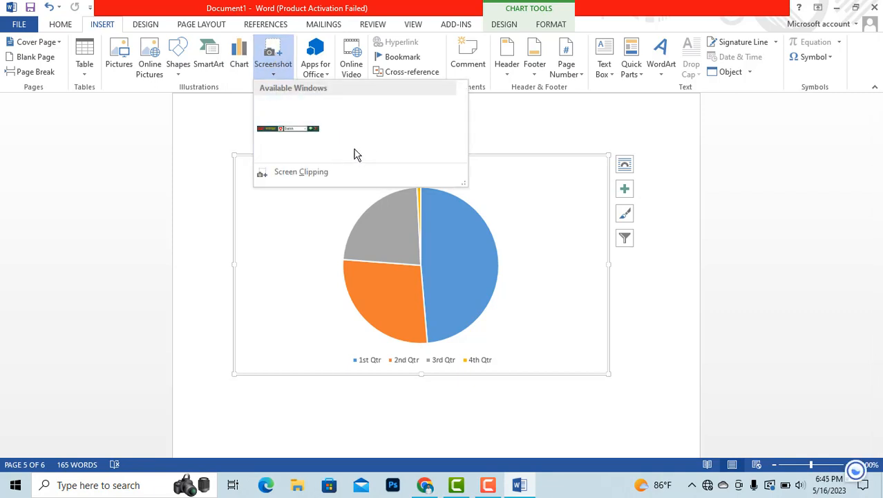
pyautogui.click(201, 163)
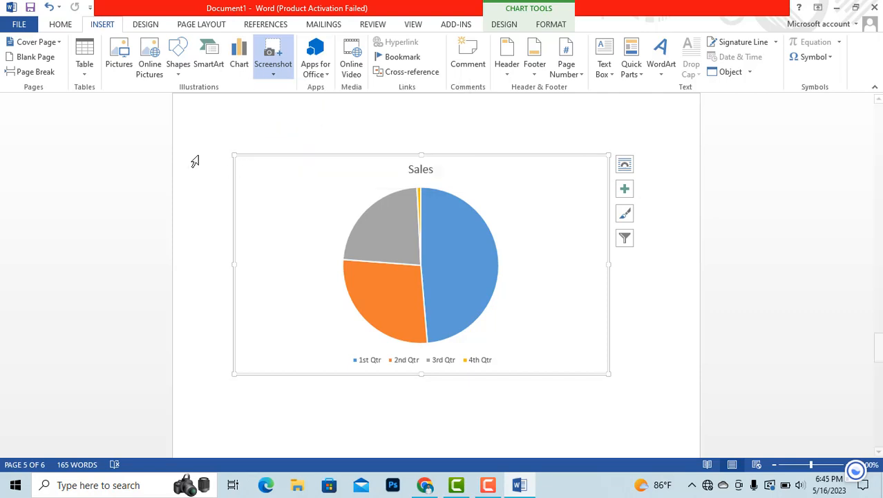
pyautogui.click(329, 79)
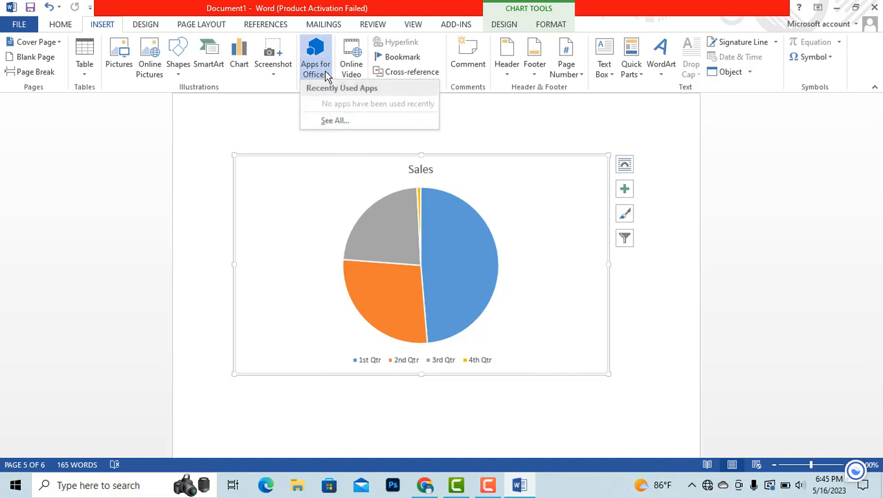
pyautogui.click(326, 73)
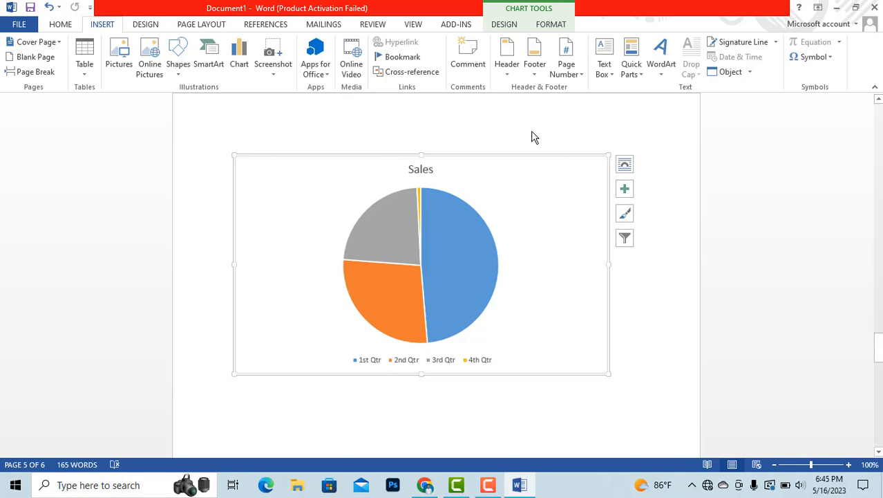
# - Open the hyperlink settings for the word "Windows" in the first sentence on page 2
pyautogui.scroll(15, 412, 296)
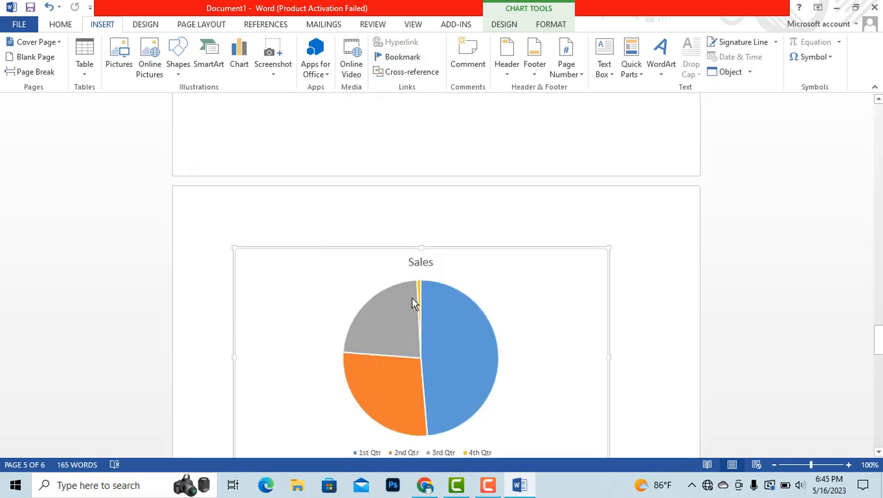
pyautogui.scroll(15, 411, 296)
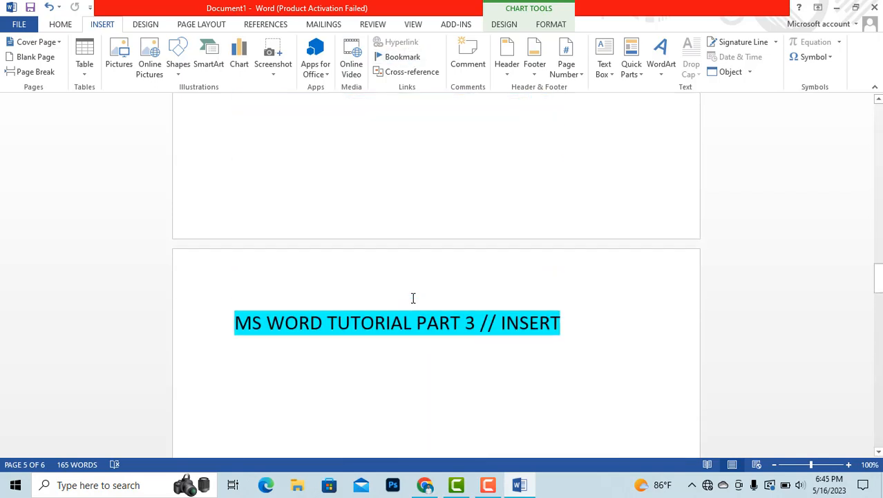
pyautogui.scroll(15, 414, 298)
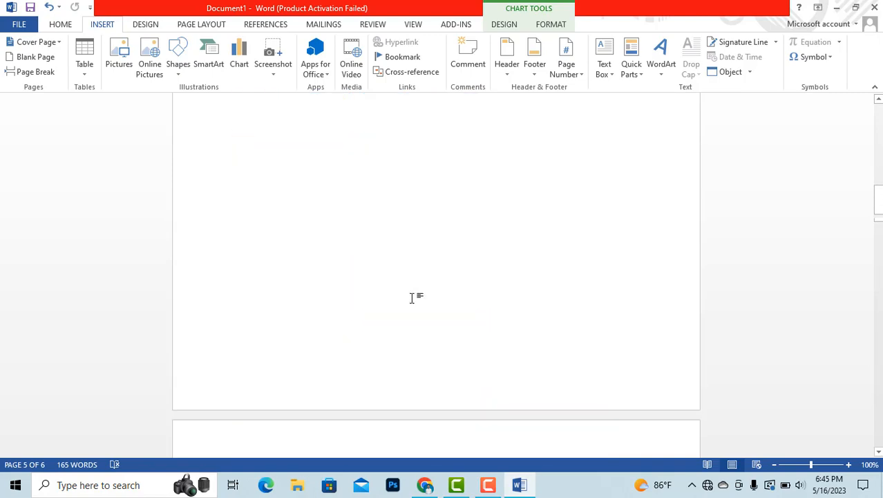
pyautogui.scroll(-1, 417, 288)
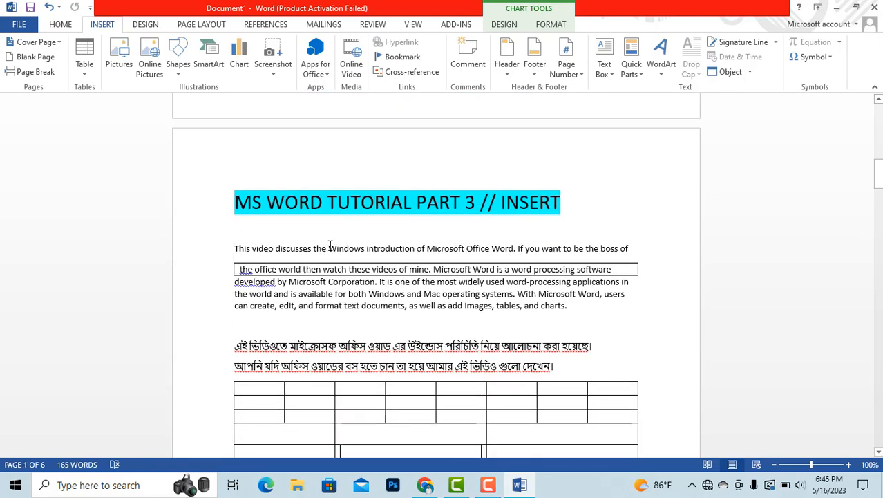
pyautogui.moveTo(331, 247); pyautogui.dragTo(364, 249)
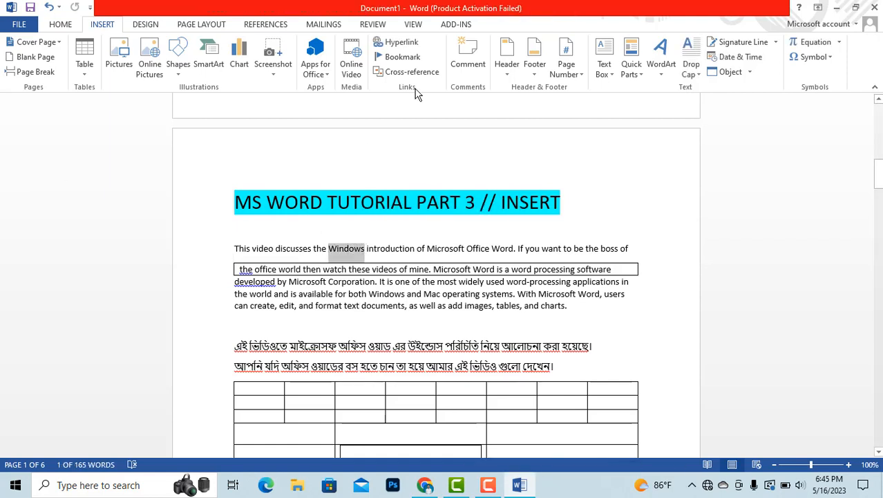
pyautogui.click(401, 43)
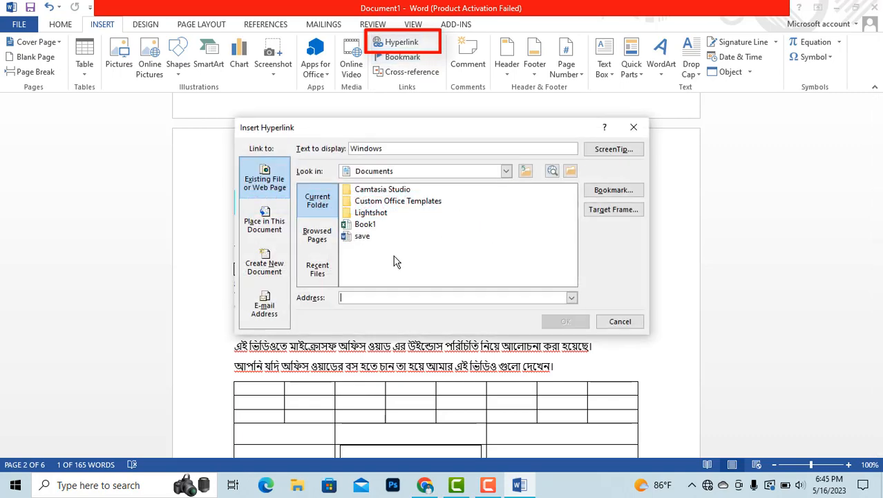
# - Link the selected word to the image 1486356759082.jpg in the personal pictures folder on drive F
pyautogui.click(507, 171)
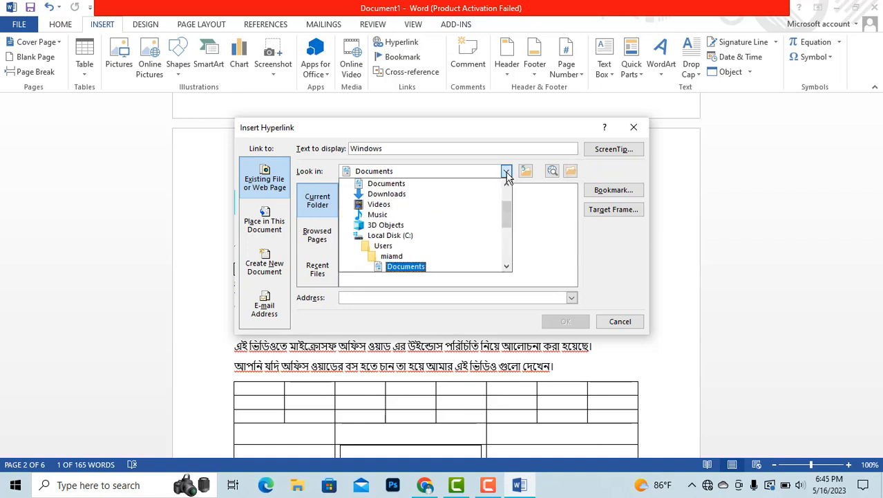
pyautogui.scroll(-1, 438, 218)
pyautogui.scroll(-1, 437, 219)
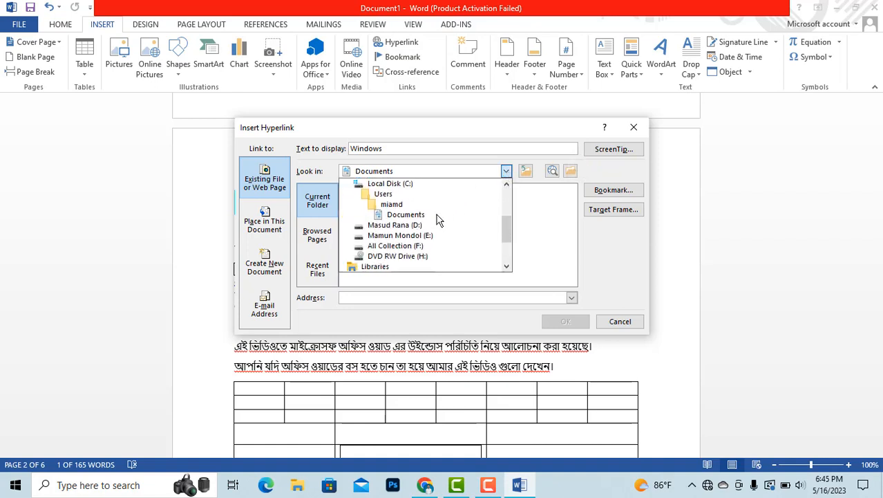
pyautogui.click(406, 246)
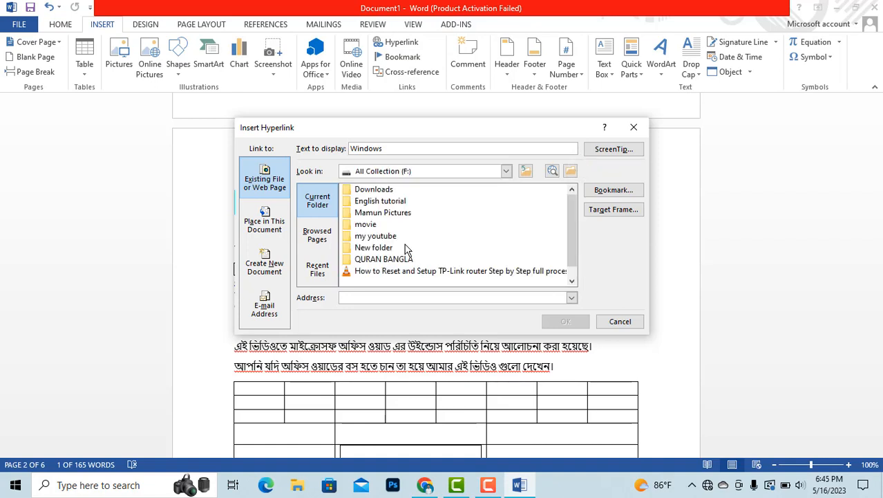
pyautogui.click(388, 217)
pyautogui.doubleClick(388, 217)
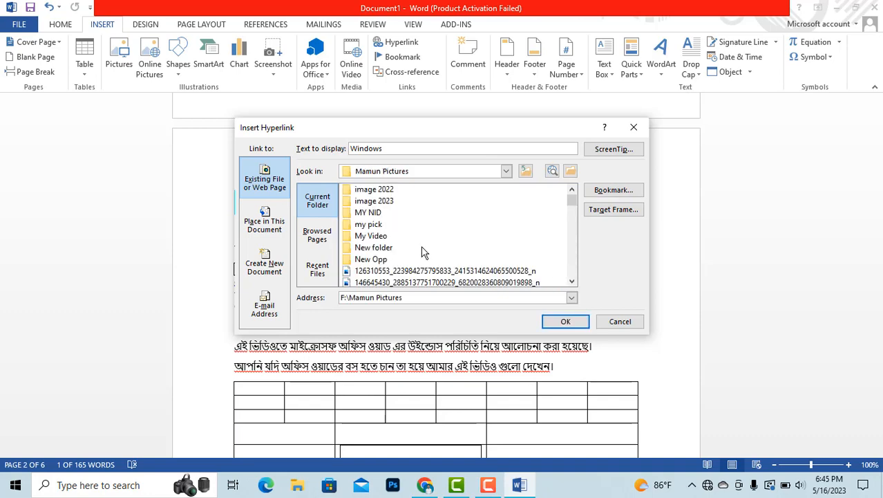
pyautogui.scroll(-3, 414, 245)
pyautogui.click(396, 250)
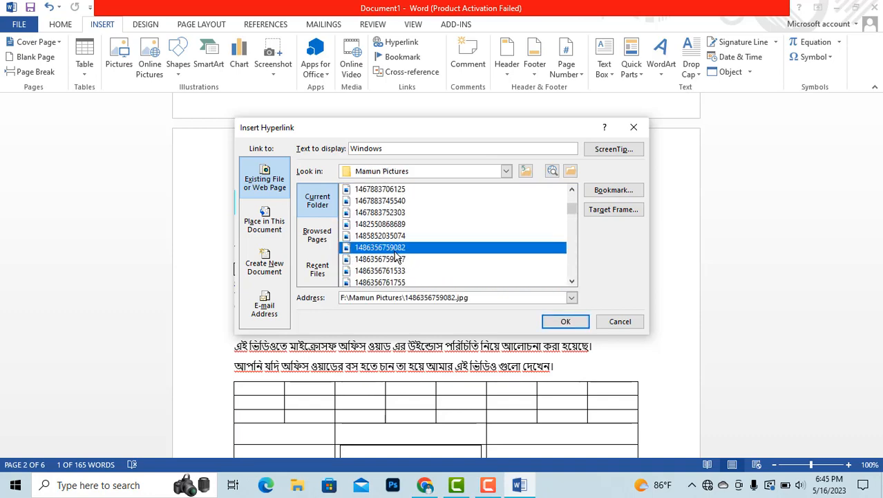
pyautogui.click(564, 321)
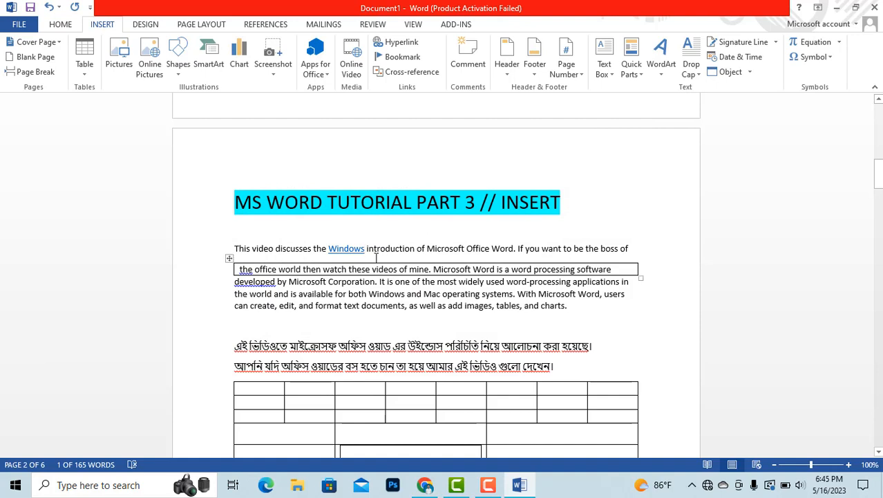
pyautogui.moveTo(353, 249)
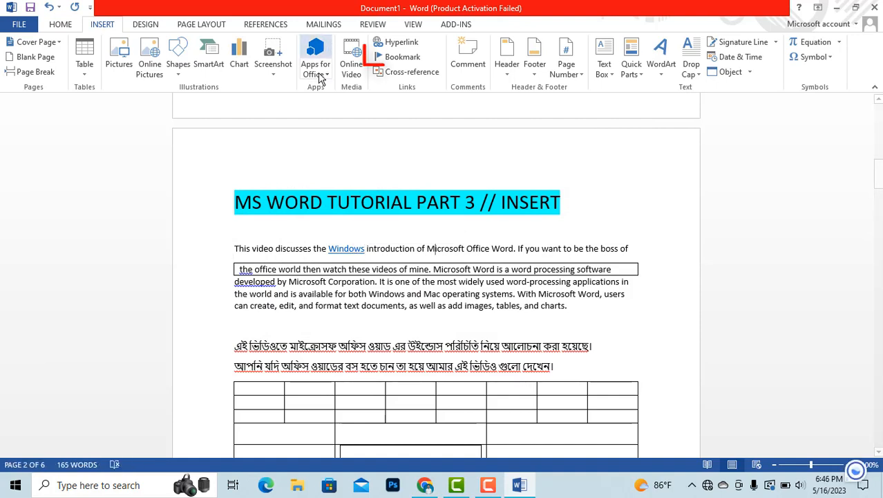
# - Add a bookmark named "vs" within the word "Microsoft" in the first sentence, and check it in the bookmark list
pyautogui.click(419, 60)
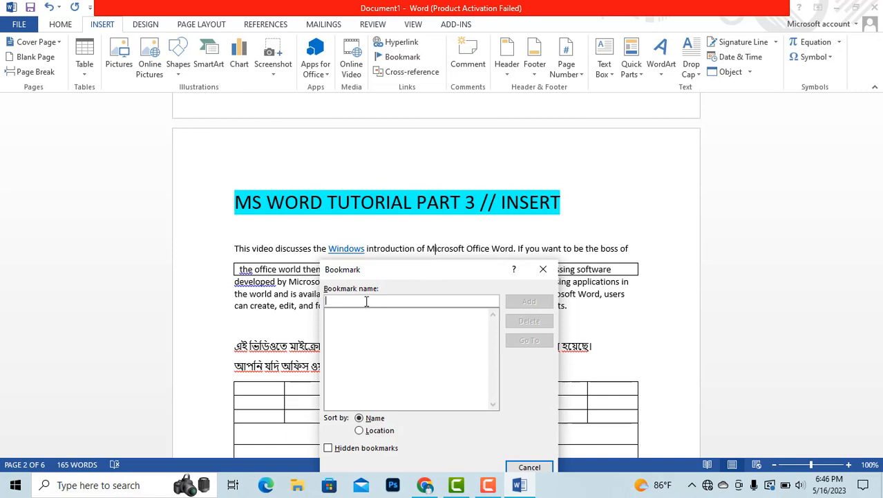
pyautogui.write('video')
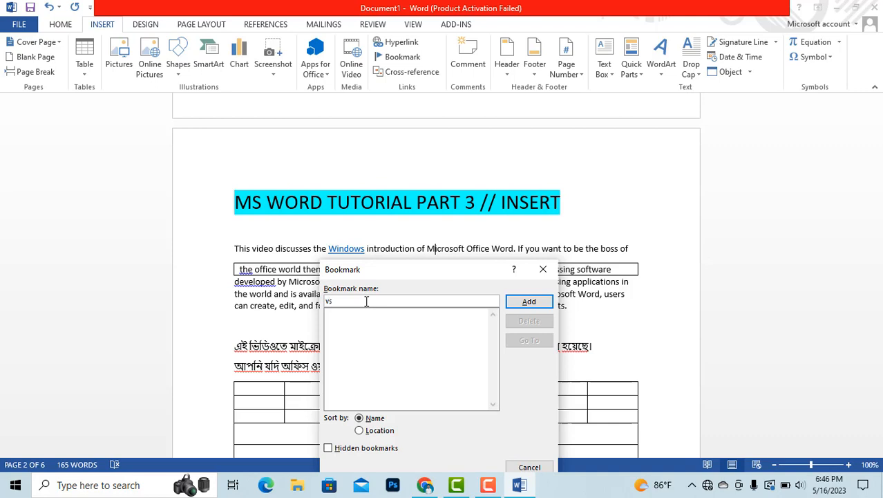
pyautogui.write('s')
pyautogui.click(529, 302)
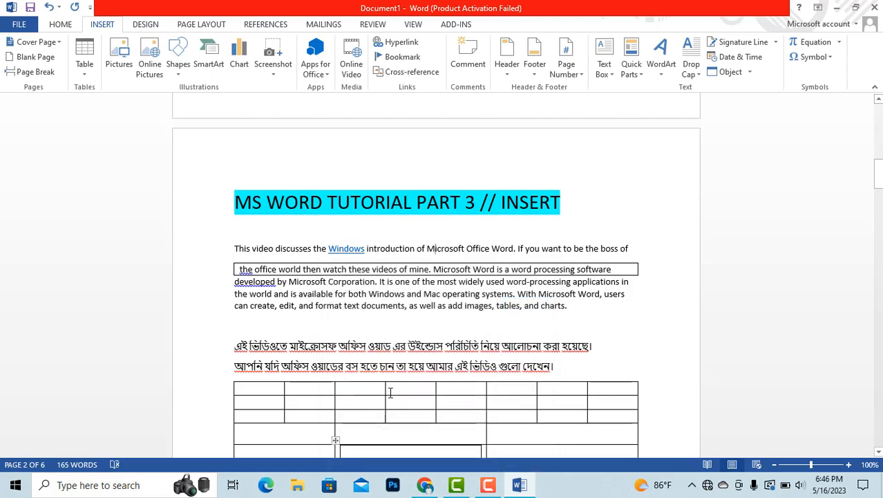
pyautogui.click(414, 61)
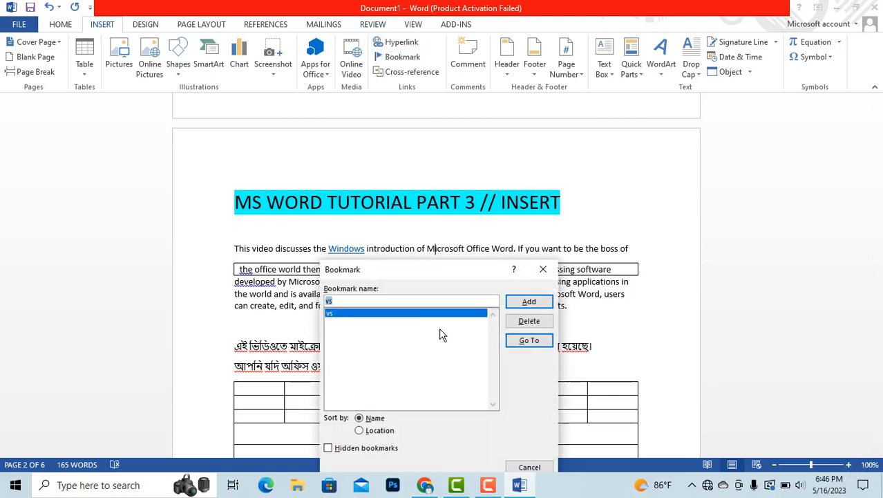
pyautogui.click(544, 269)
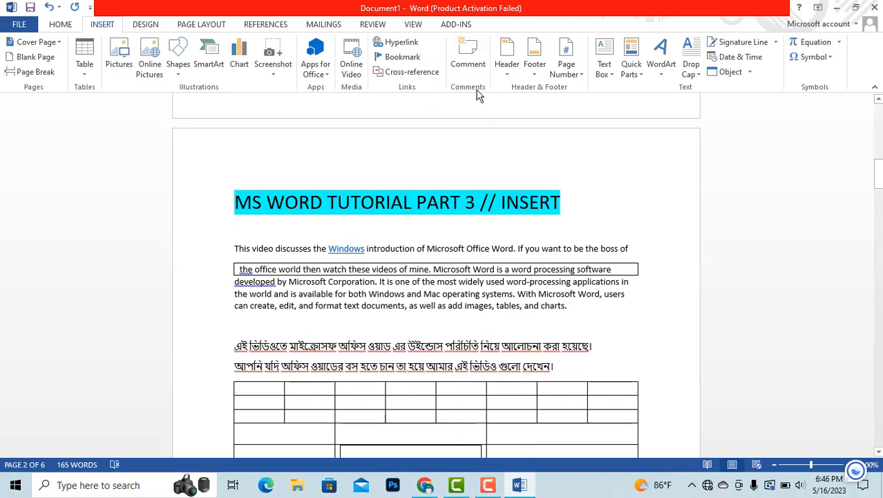
# - Attach an empty comment to the word "Windows" in the phrase about Windows and Mac operating systems
pyautogui.scroll(-3, 398, 239)
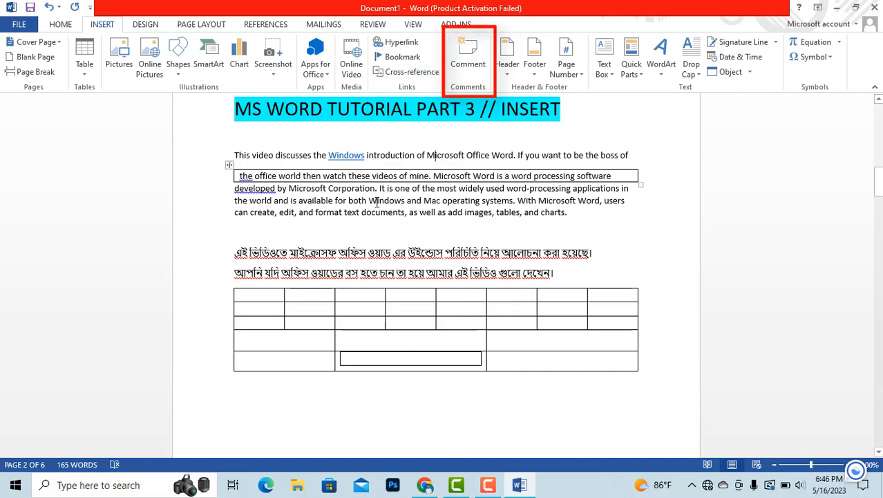
pyautogui.moveTo(369, 201); pyautogui.dragTo(397, 201)
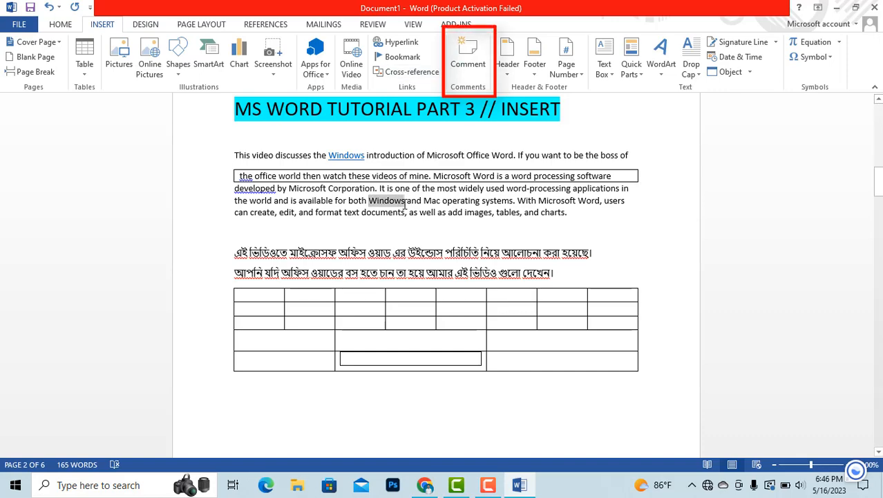
pyautogui.click(467, 61)
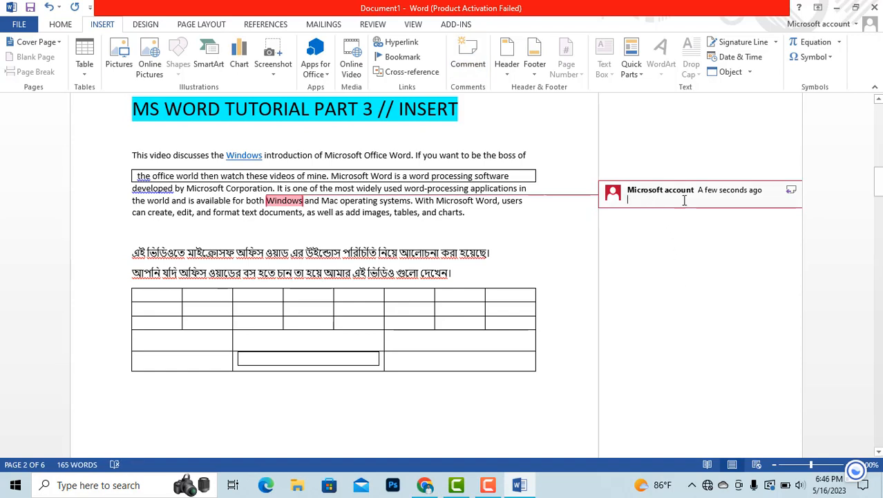
pyautogui.moveTo(693, 199); pyautogui.dragTo(661, 196)
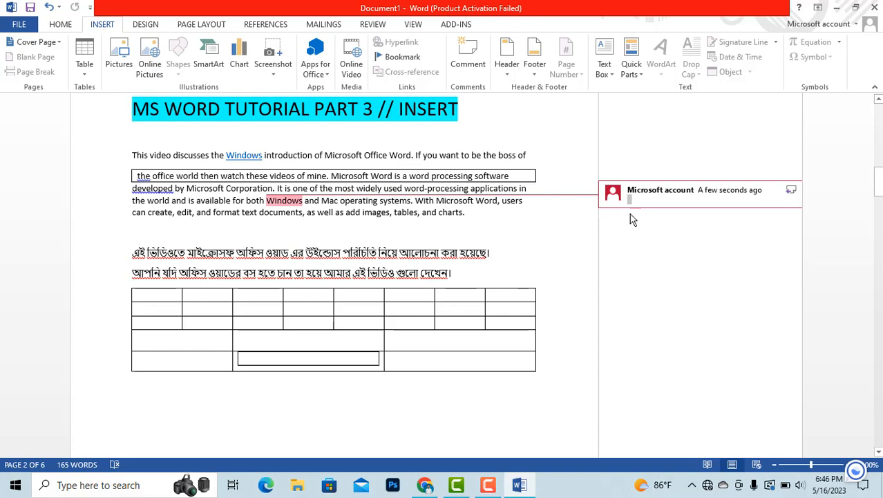
pyautogui.click(561, 242)
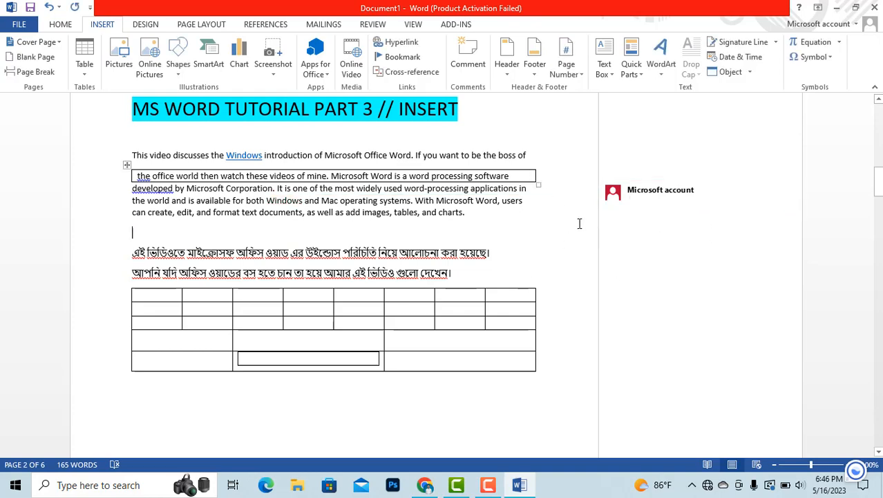
pyautogui.scroll(1, 608, 228)
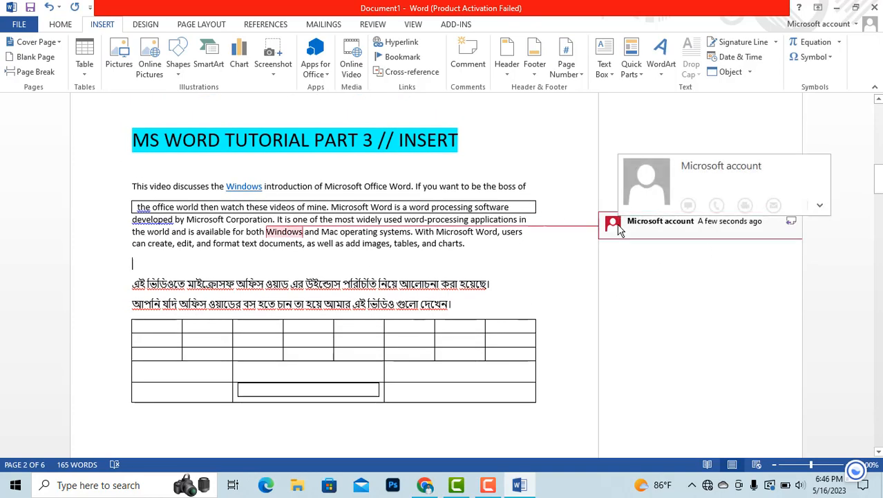
# - Undo the insertion of the comment on the word "Windows"
pyautogui.scroll(4, 419, 206)
pyautogui.scroll(-4, 418, 205)
pyautogui.hotkey('ctrl', 'z')
# - Insert the built-in Banded header into the document
pyautogui.scroll(20, 350, 266)
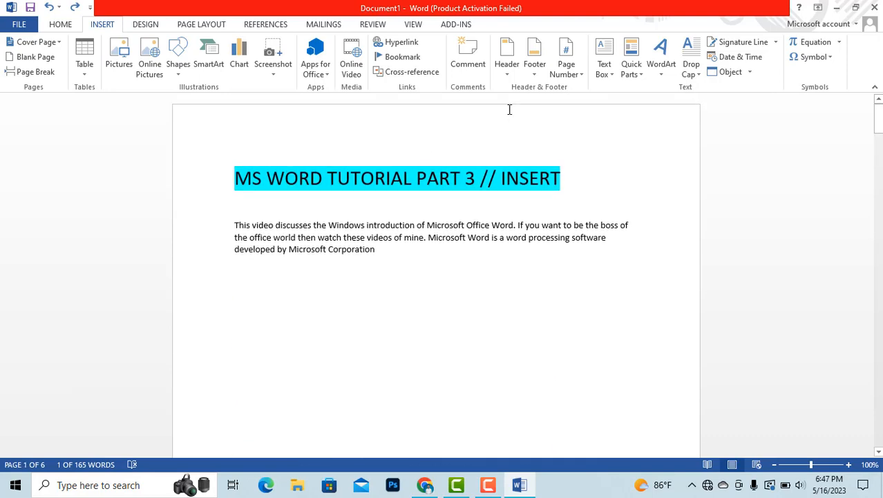
pyautogui.click(507, 76)
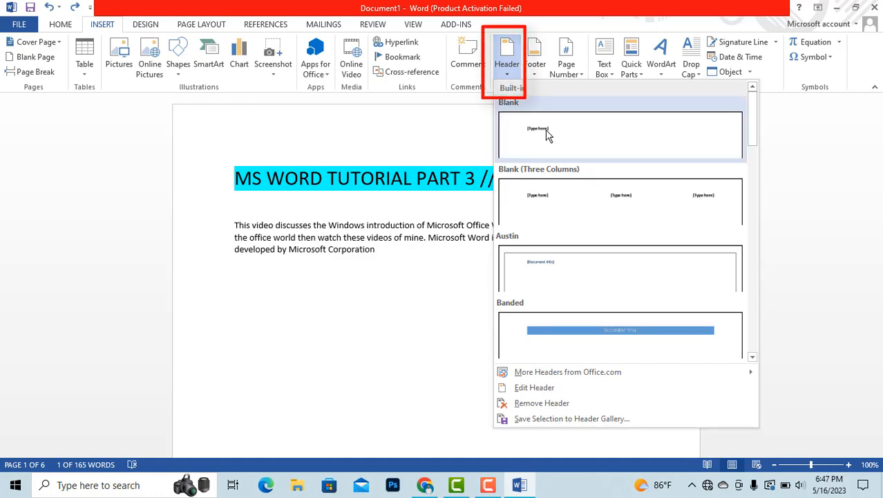
pyautogui.click(598, 346)
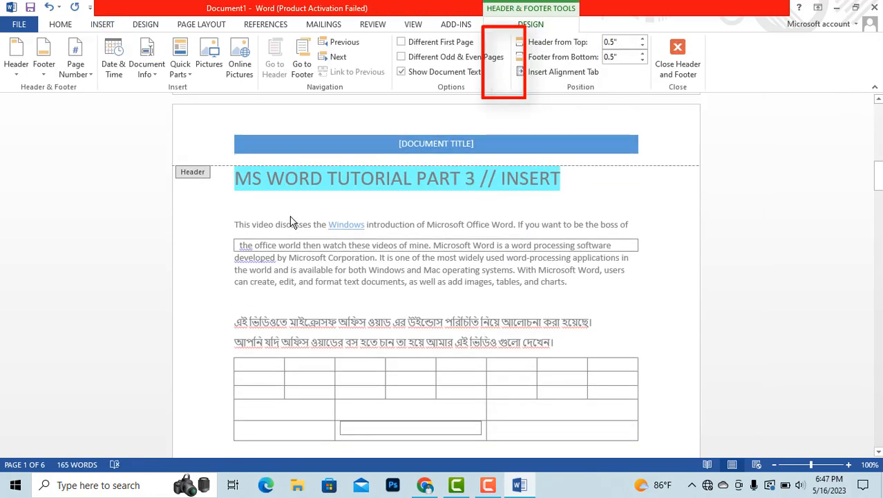
# - Replace the document title placeholder in the first page's header with "MS WORD TUTORIAL"
pyautogui.scroll(8, 398, 228)
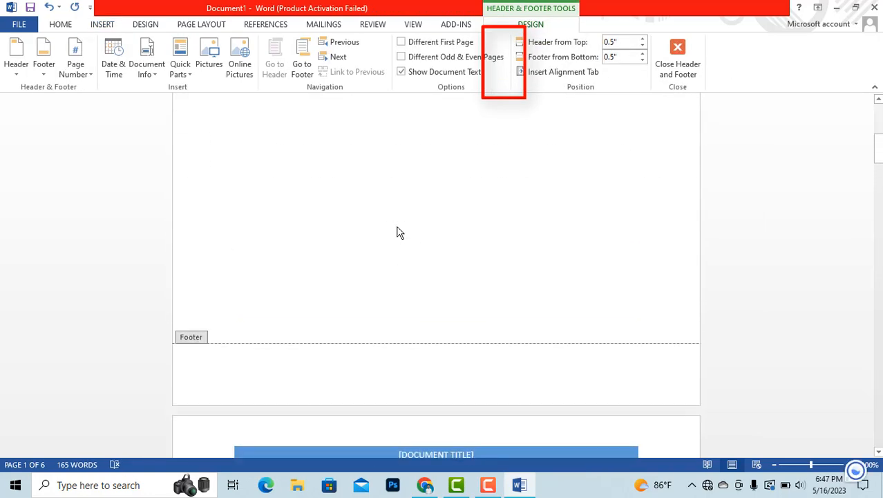
pyautogui.scroll(3, 397, 233)
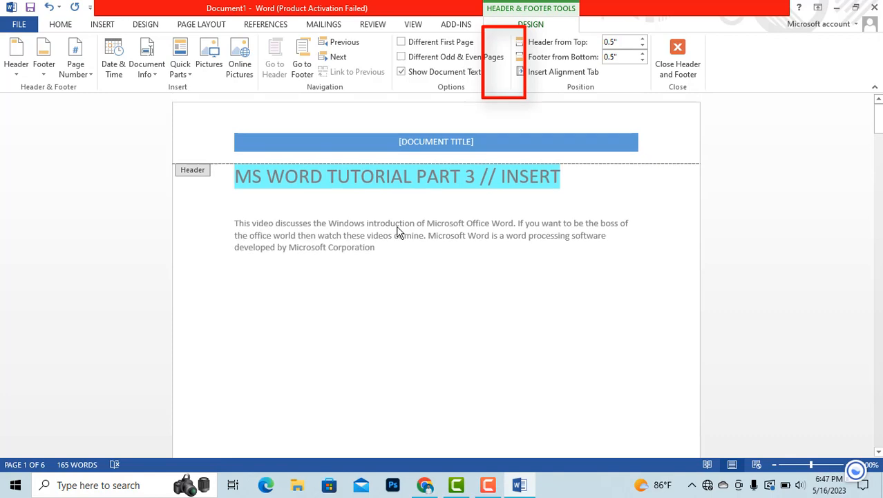
pyautogui.click(491, 143)
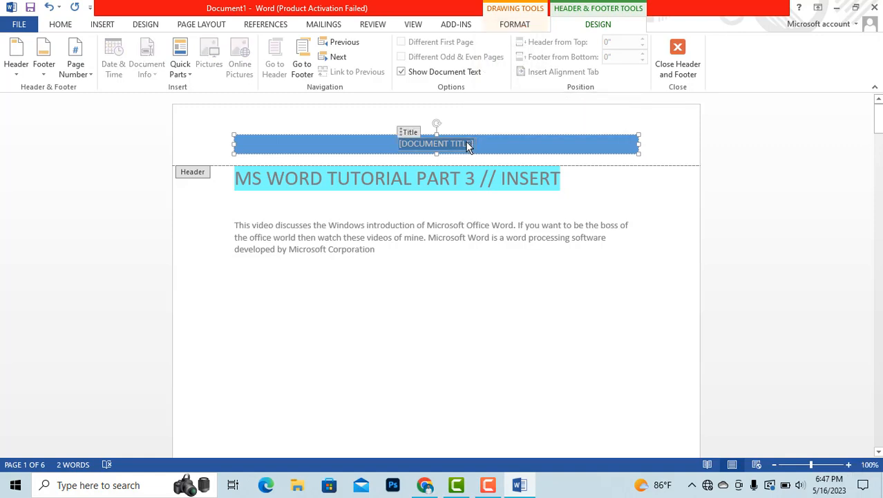
pyautogui.press('Delete')
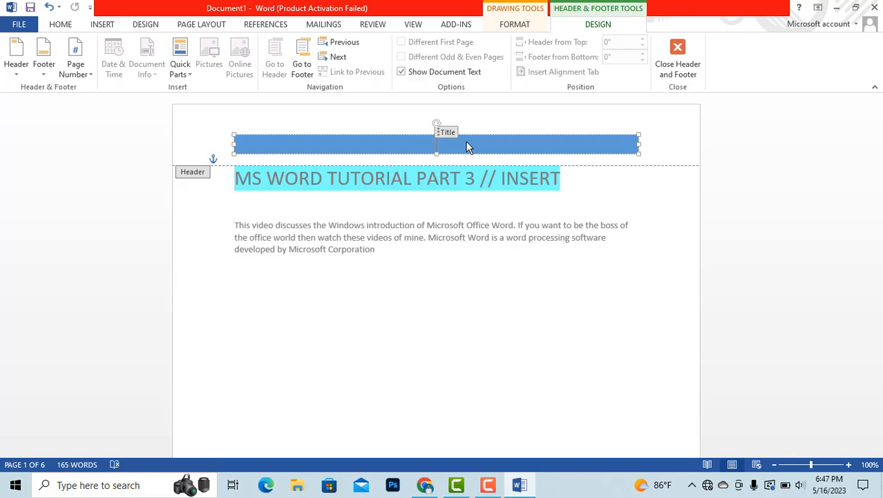
pyautogui.write('MS')
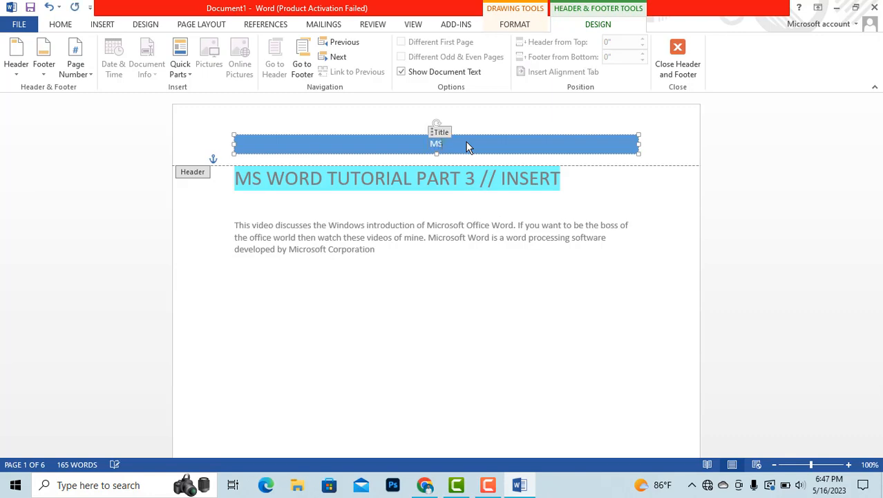
pyautogui.write(' WOR')
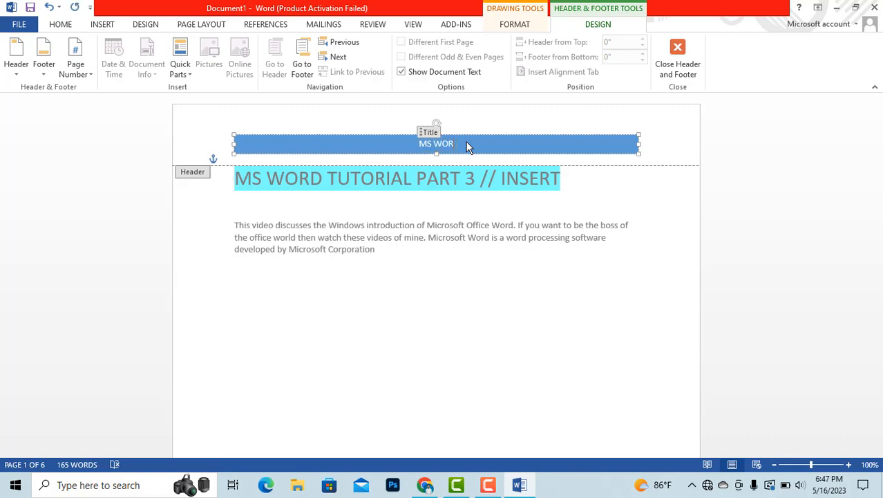
pyautogui.write('D TU')
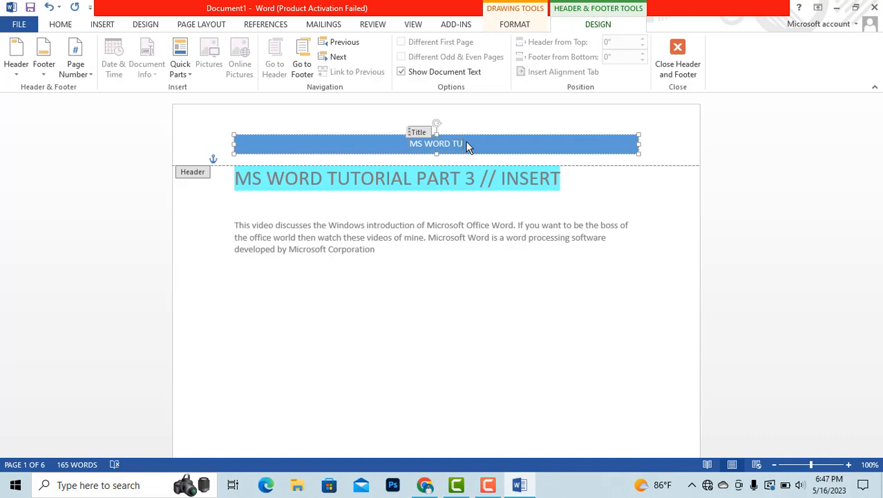
pyautogui.write('TORIAL')
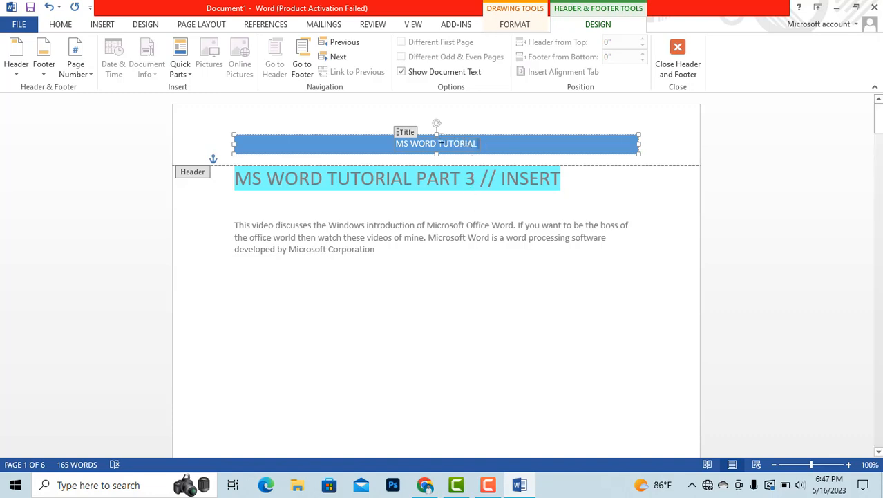
# - Increase the font size of the "MS WORD TUTORIAL" title in the first page's header to 16
pyautogui.moveTo(442, 138); pyautogui.dragTo(392, 138)
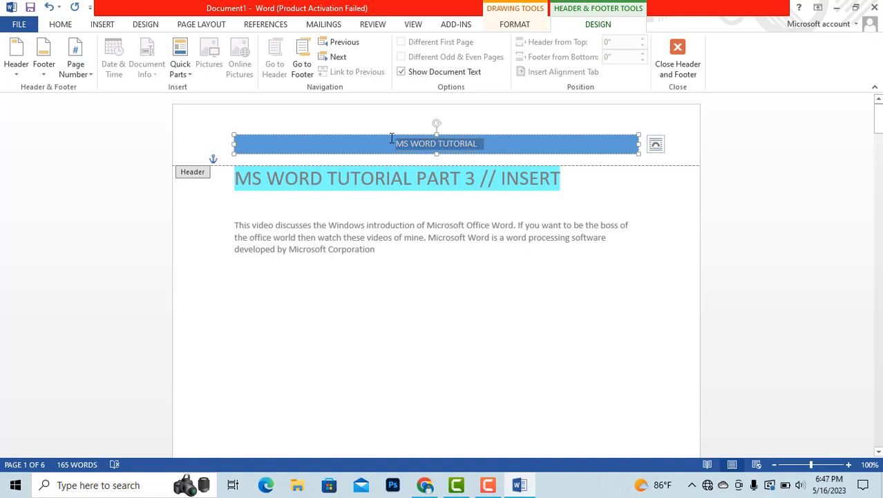
pyautogui.click(62, 24)
pyautogui.click(201, 49)
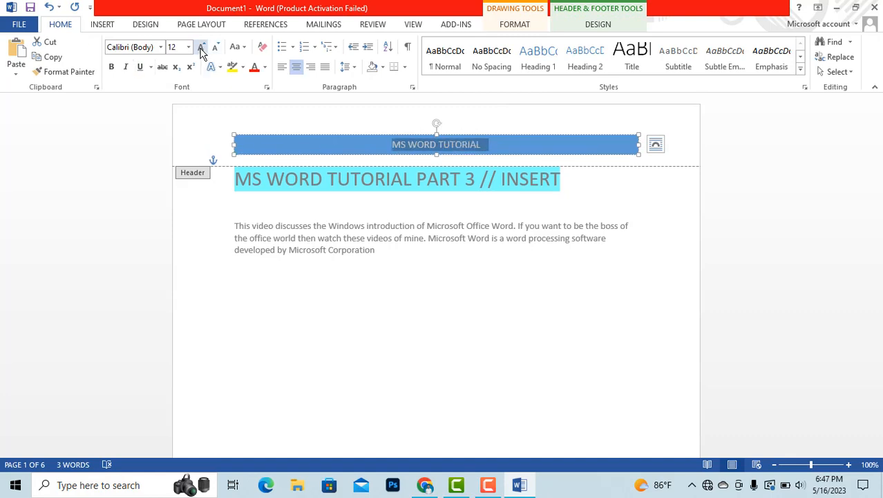
pyautogui.click(201, 48)
pyautogui.click(202, 48)
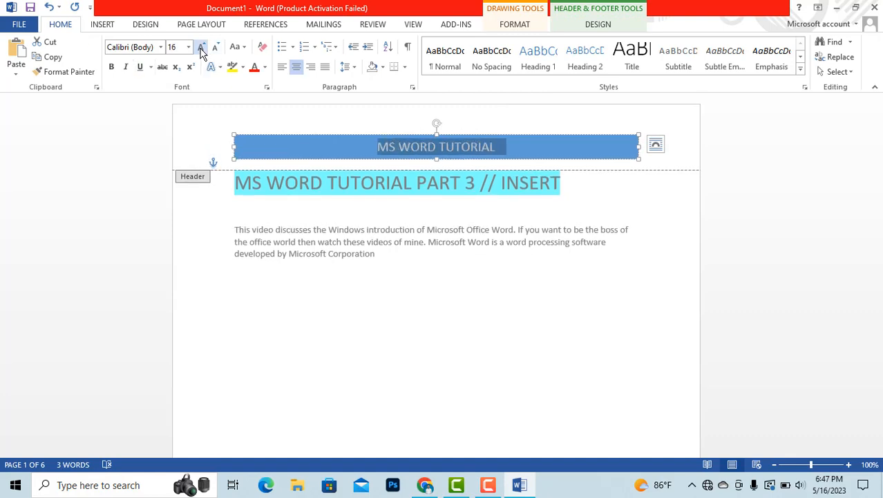
# - Apply yellow highlighting to the header's "MS WORD TUTORIAL" title and remove it again
pyautogui.click(232, 68)
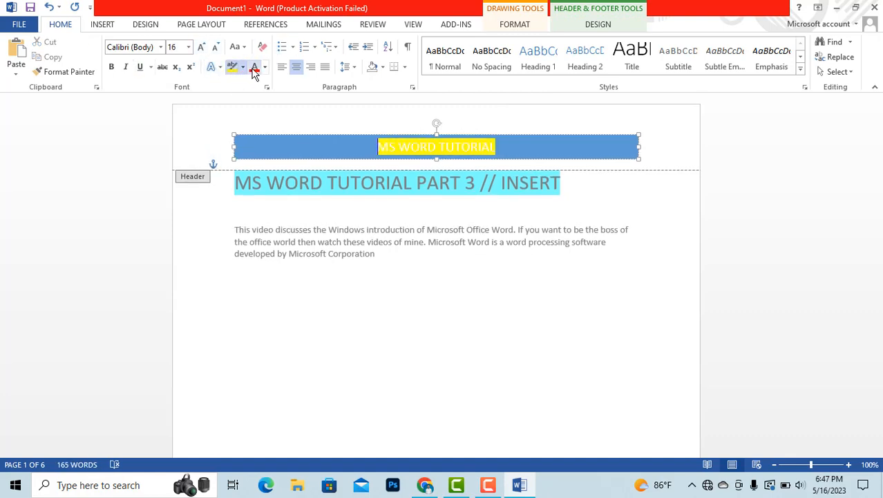
pyautogui.click(450, 143)
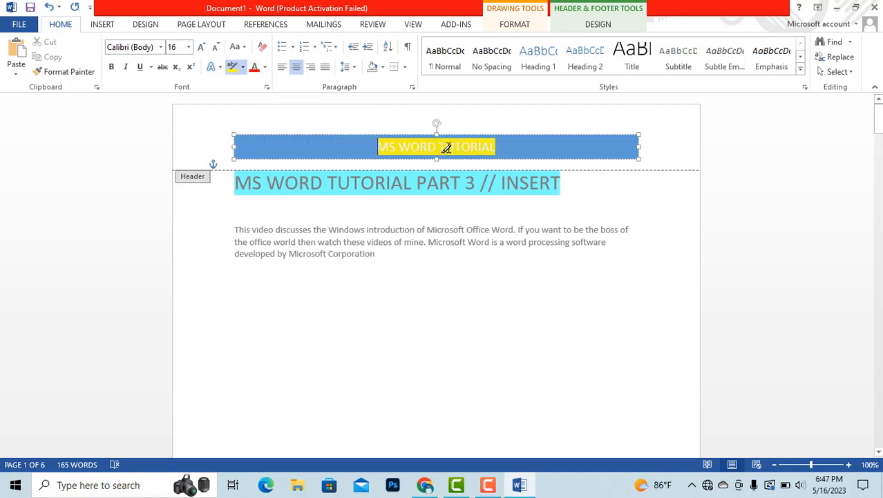
pyautogui.moveTo(483, 147); pyautogui.dragTo(373, 143)
# - Change the font colour of the header's "MS WORD TUTORIAL" title to red
pyautogui.click(253, 70)
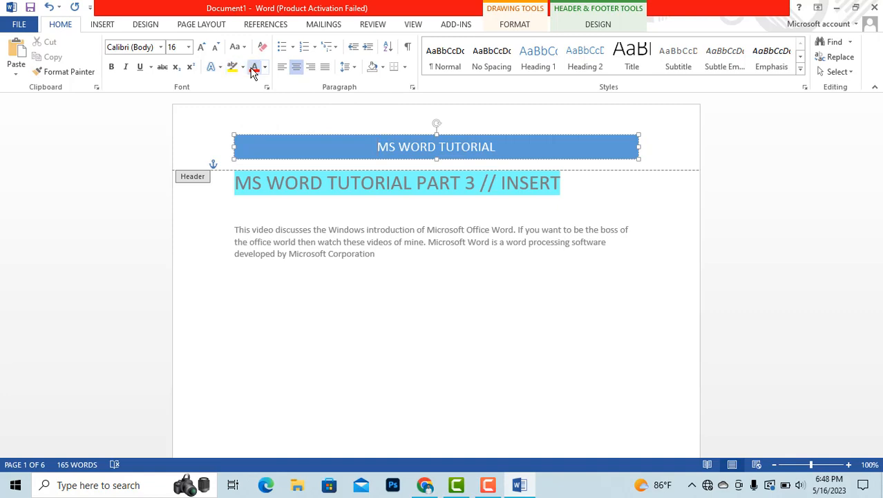
pyautogui.moveTo(484, 146); pyautogui.dragTo(379, 145)
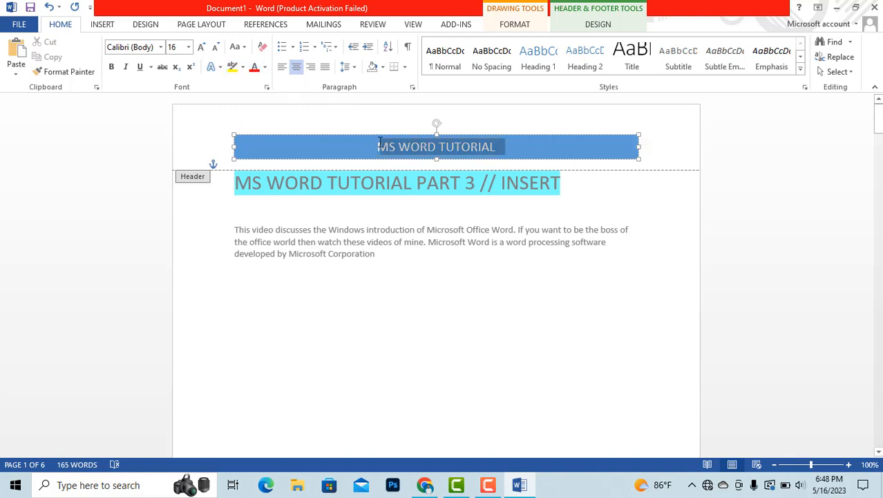
pyautogui.click(253, 66)
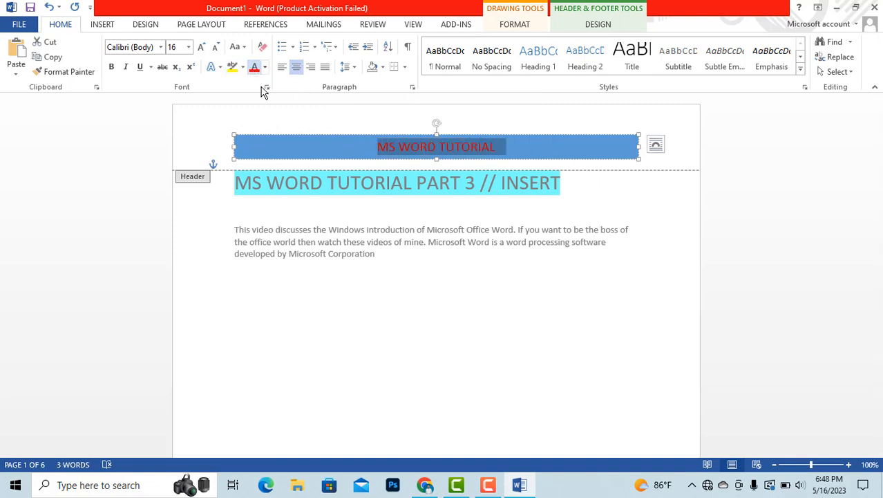
pyautogui.click(394, 282)
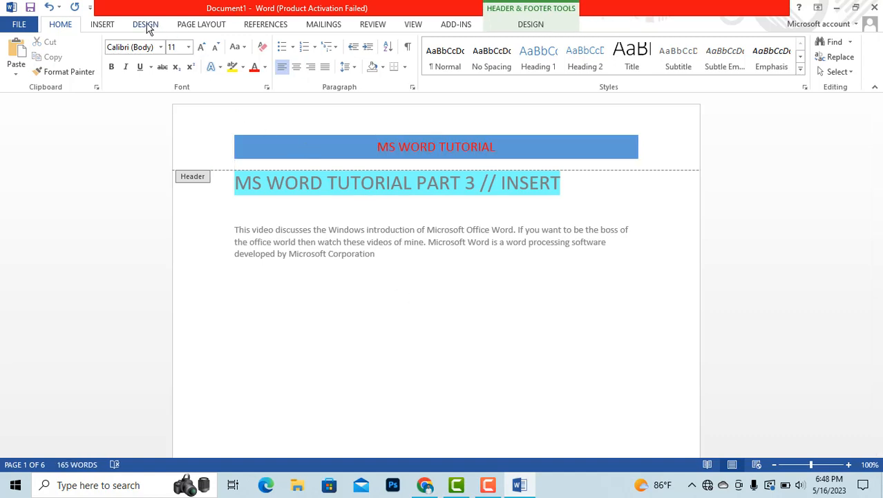
# - Browse the built-in footer designs and insert the Blank footer into the document
pyautogui.click(101, 26)
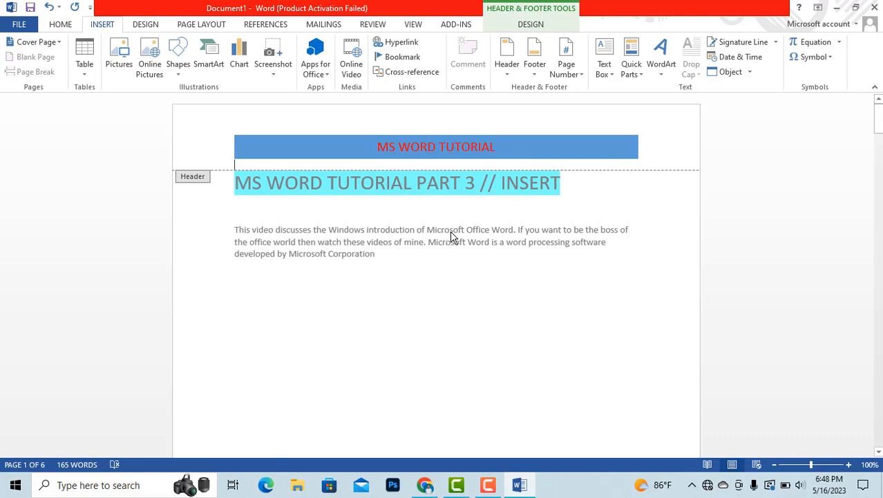
pyautogui.scroll(-1, 456, 236)
pyautogui.scroll(1, 470, 237)
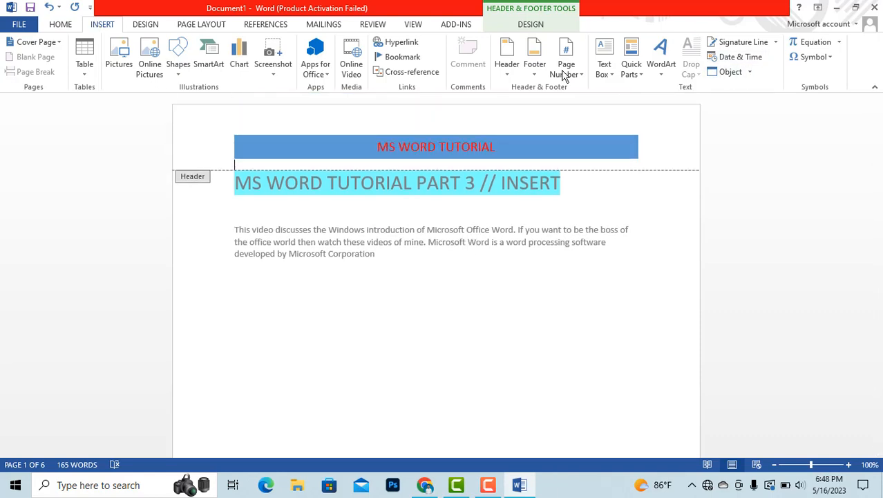
pyautogui.click(533, 74)
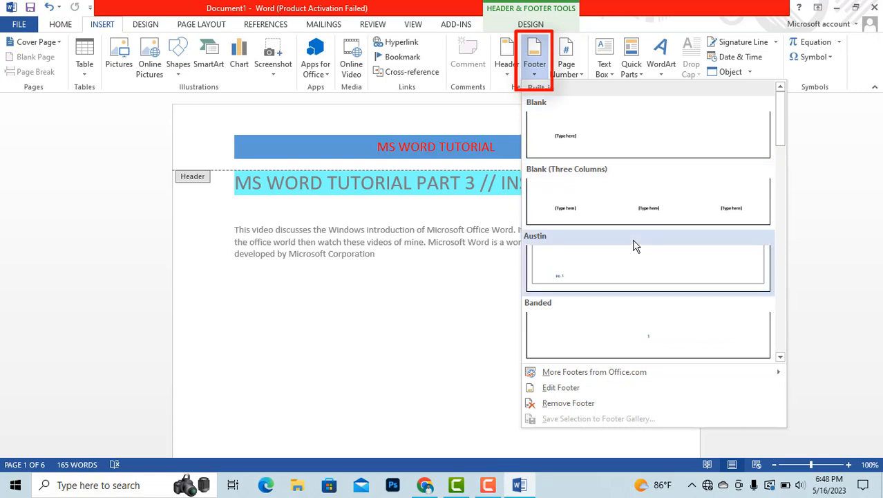
pyautogui.scroll(-3, 619, 297)
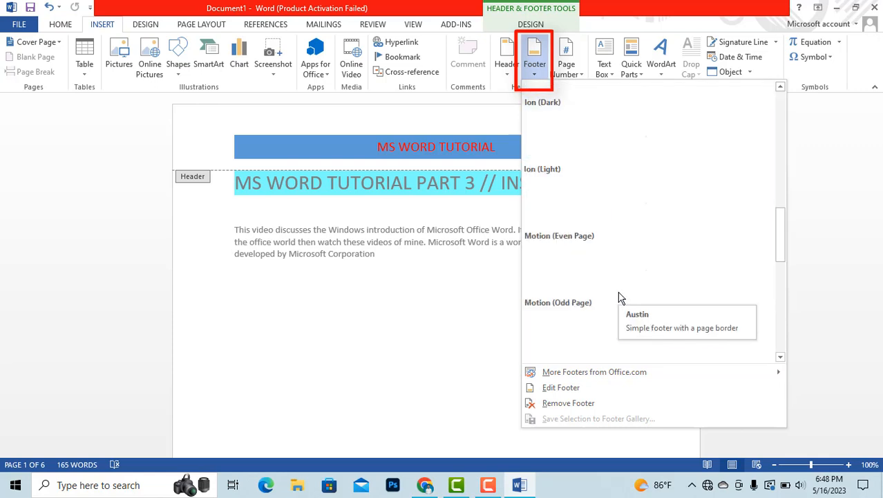
pyautogui.scroll(3, 619, 297)
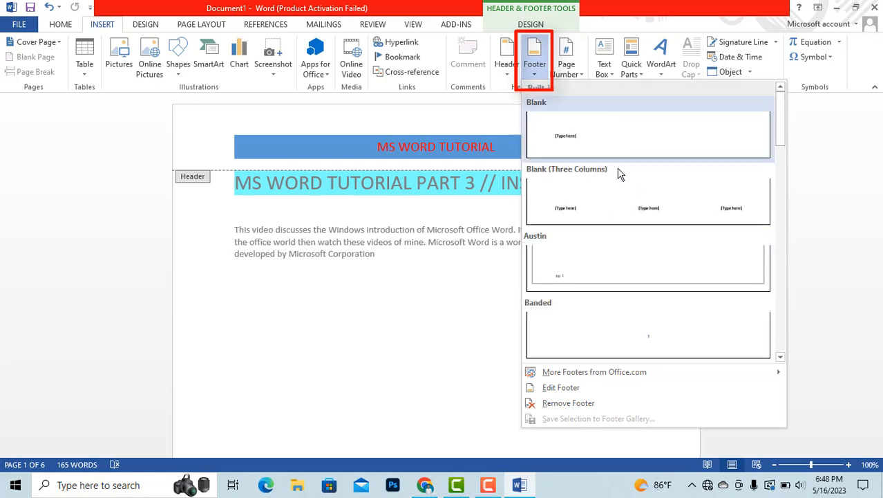
pyautogui.click(615, 145)
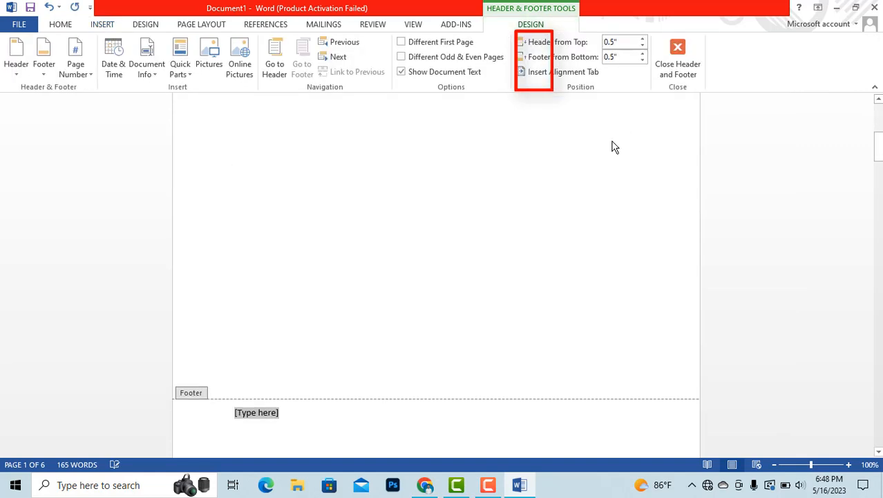
# - Replace the placeholder text in the first page's footer with "The end"
pyautogui.scroll(-2, 290, 362)
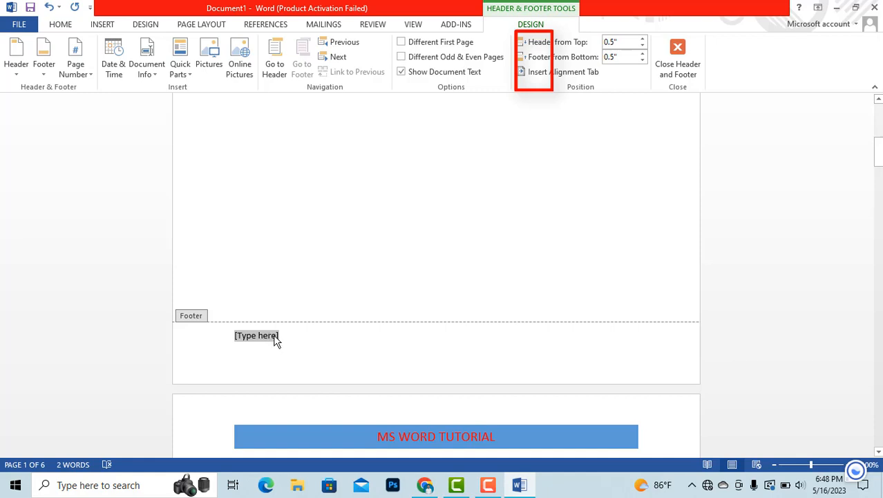
pyautogui.click(275, 338)
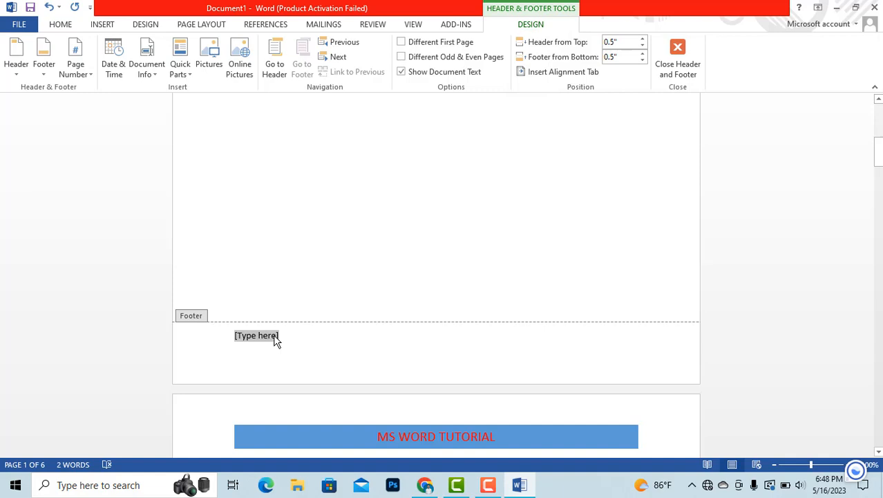
pyautogui.write('th')
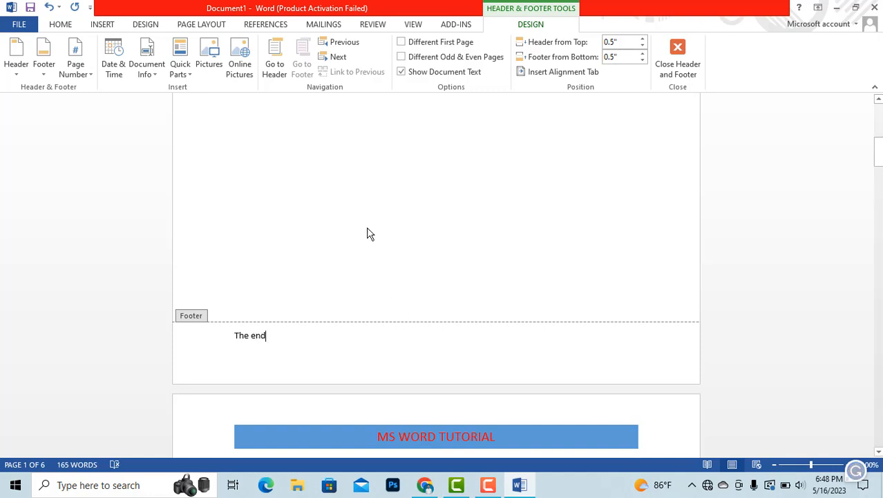
# - Check how the new footer and the header repeat on the following pages, and return to the first page
pyautogui.scroll(-15, 412, 243)
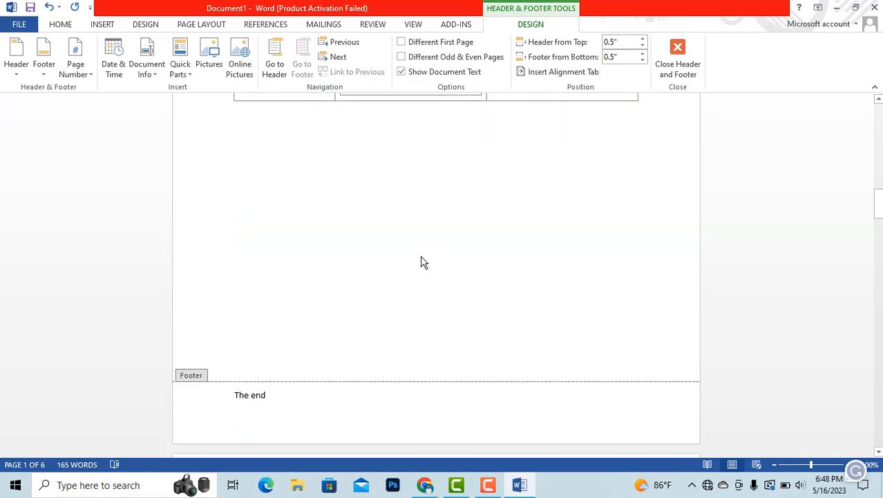
pyautogui.scroll(-1, 428, 251)
pyautogui.scroll(-4, 426, 253)
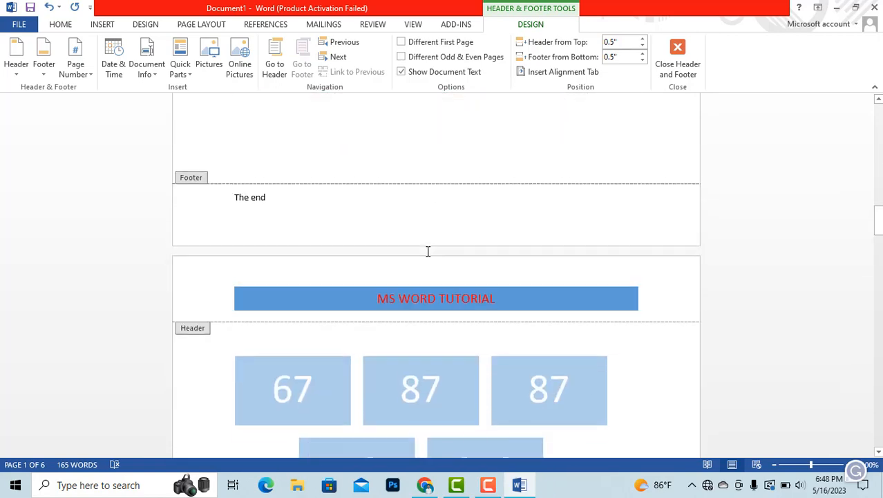
pyautogui.scroll(-20, 469, 270)
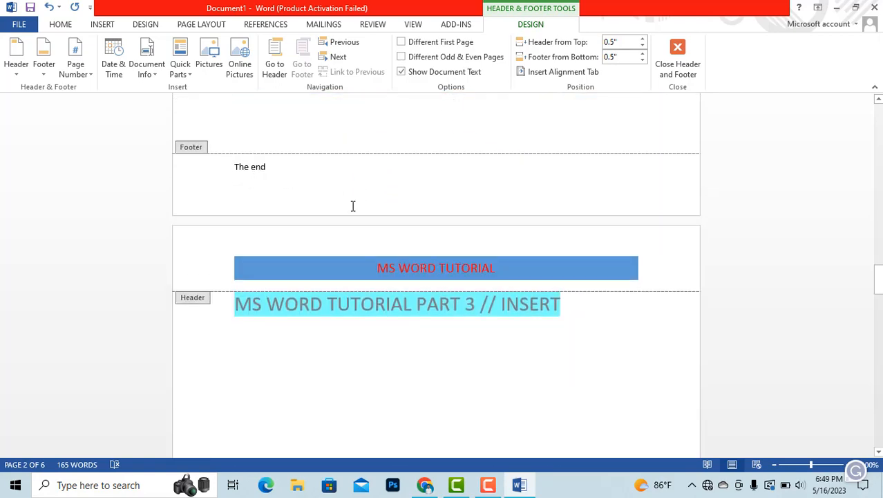
pyautogui.scroll(1, 448, 236)
pyautogui.moveTo(879, 280); pyautogui.dragTo(873, 77)
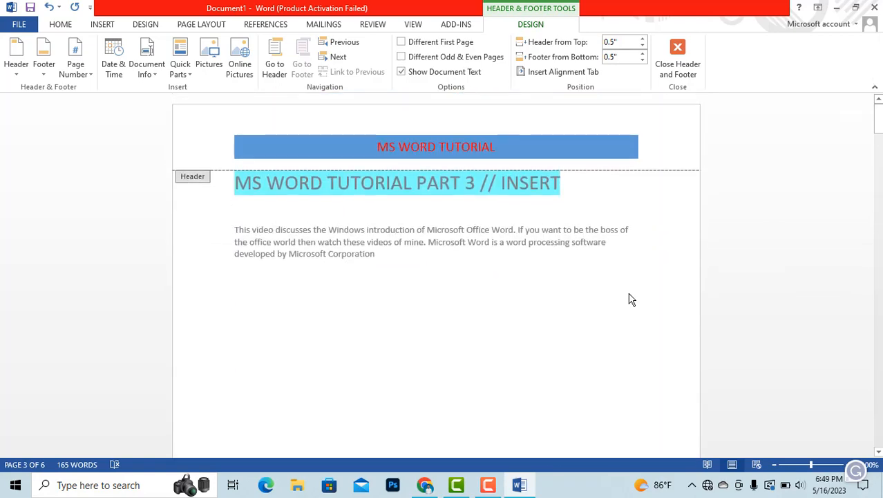
# - Insert page numbers at the top of the page using the Plain Number 3 style
pyautogui.click(102, 25)
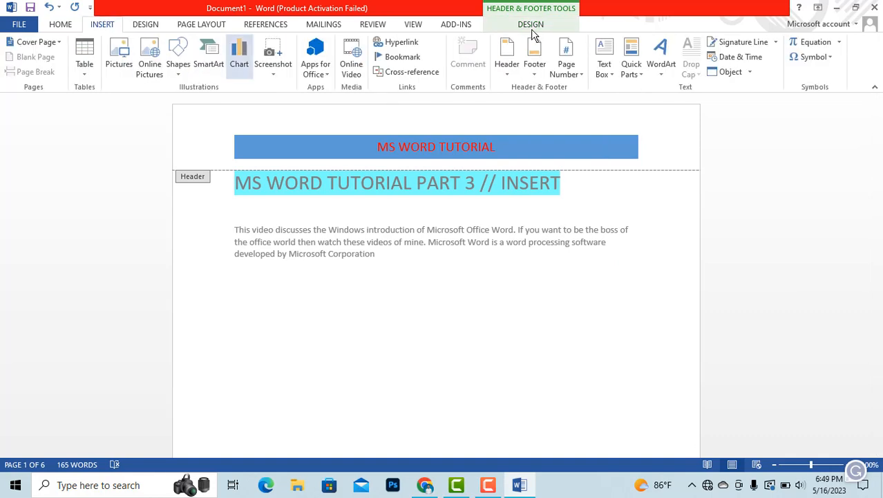
pyautogui.click(580, 78)
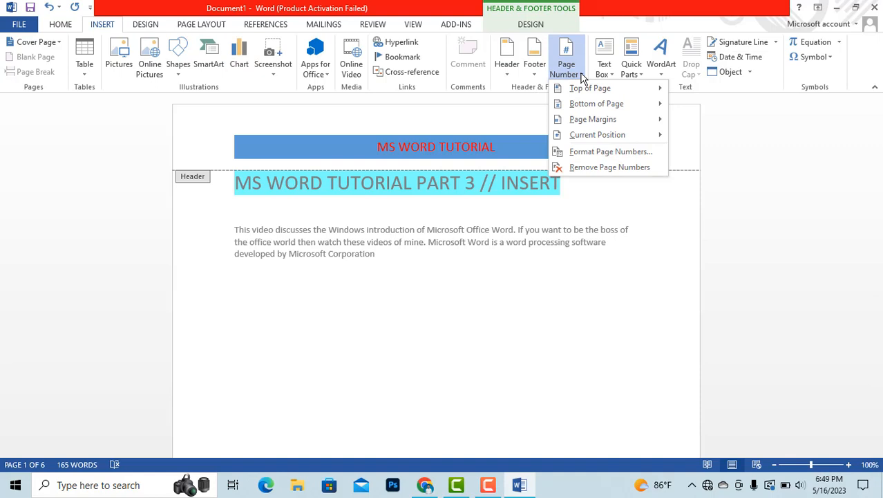
pyautogui.moveTo(580, 94)
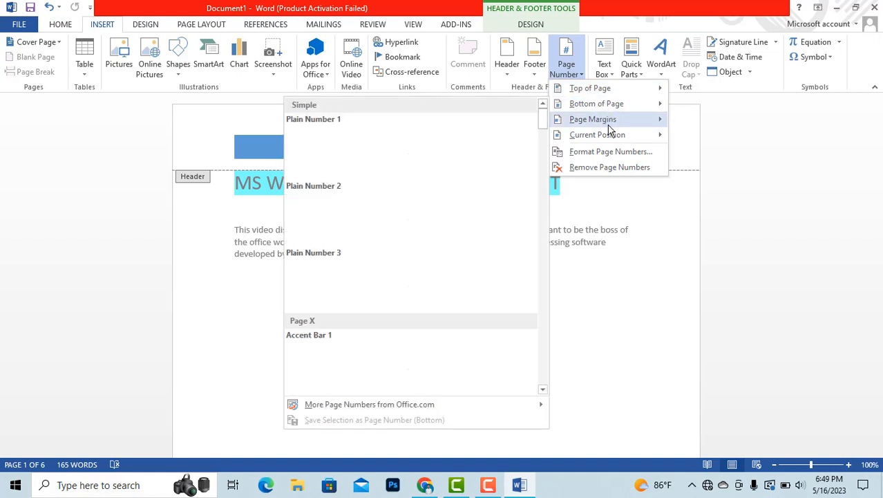
pyautogui.moveTo(609, 128)
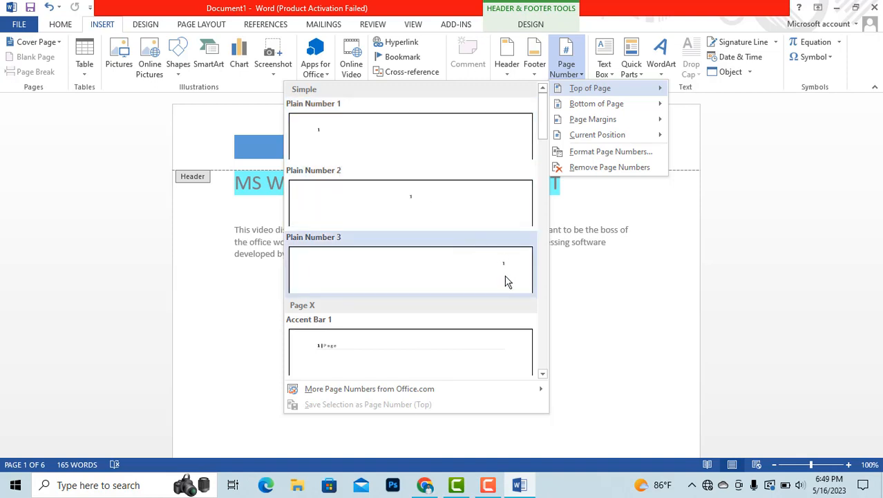
pyautogui.click(464, 277)
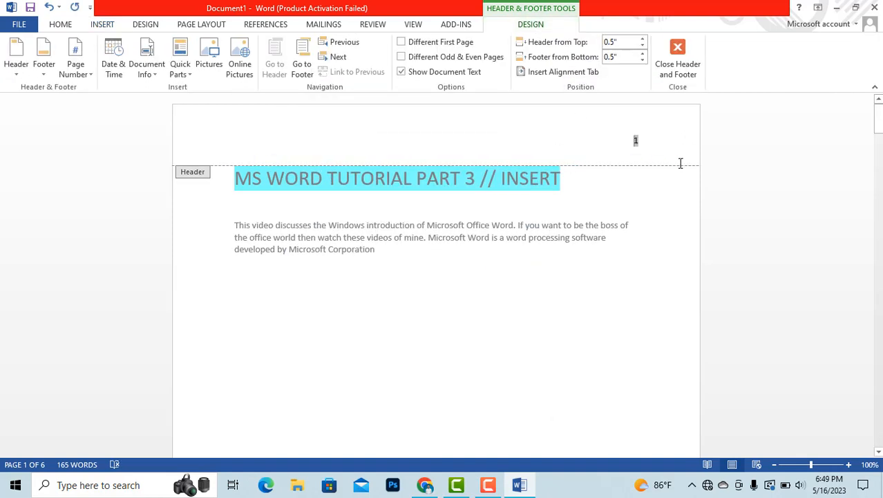
# - Review the page numbering in the headers throughout the document, and return to the first page
pyautogui.scroll(-15, 645, 156)
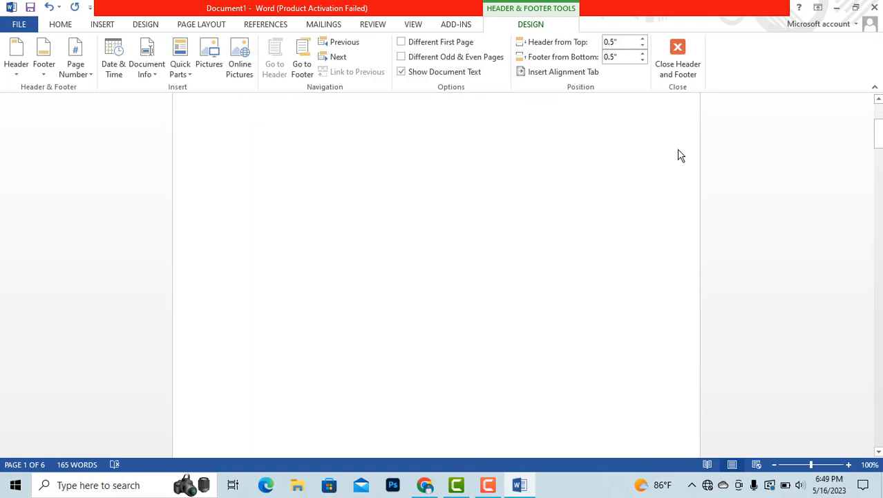
pyautogui.scroll(-1, 641, 267)
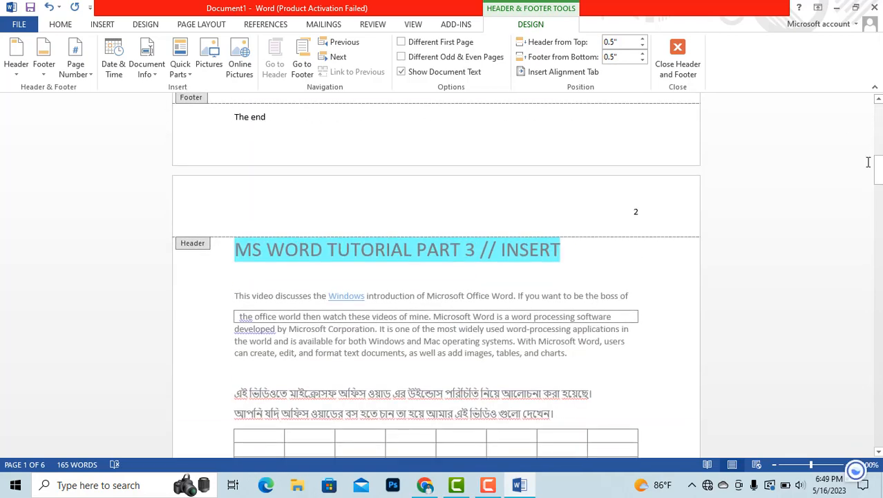
pyautogui.moveTo(877, 167); pyautogui.dragTo(879, 238)
pyautogui.scroll(-5, 864, 215)
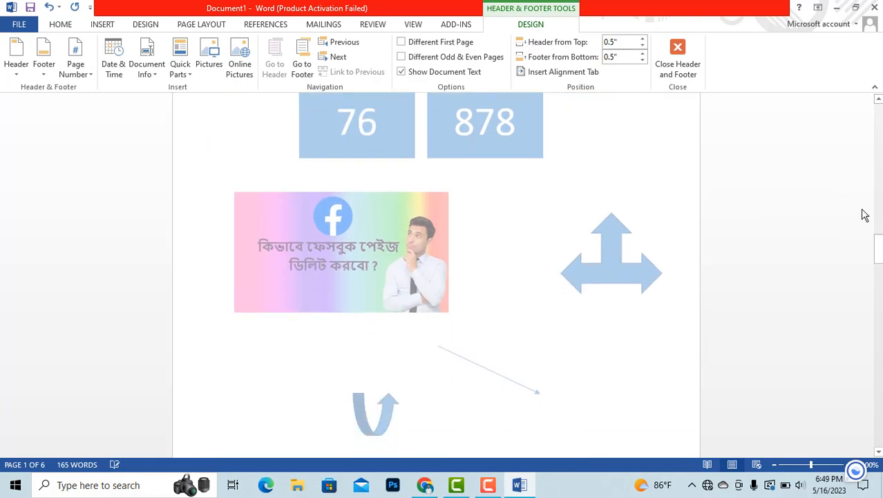
pyautogui.scroll(-13, 864, 211)
pyautogui.moveTo(878, 300); pyautogui.dragTo(878, 112)
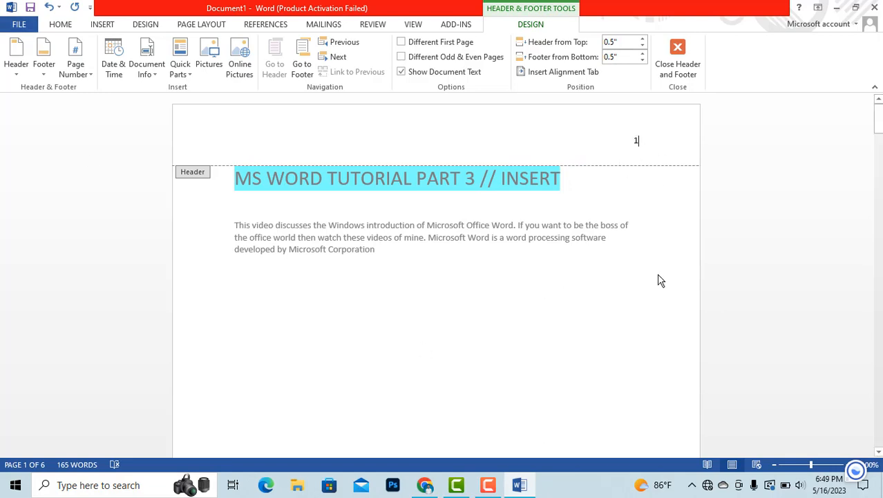
# - Leave header editing and insert the built-in Facet Quote text box below the first page's introductory paragraph
pyautogui.click(96, 24)
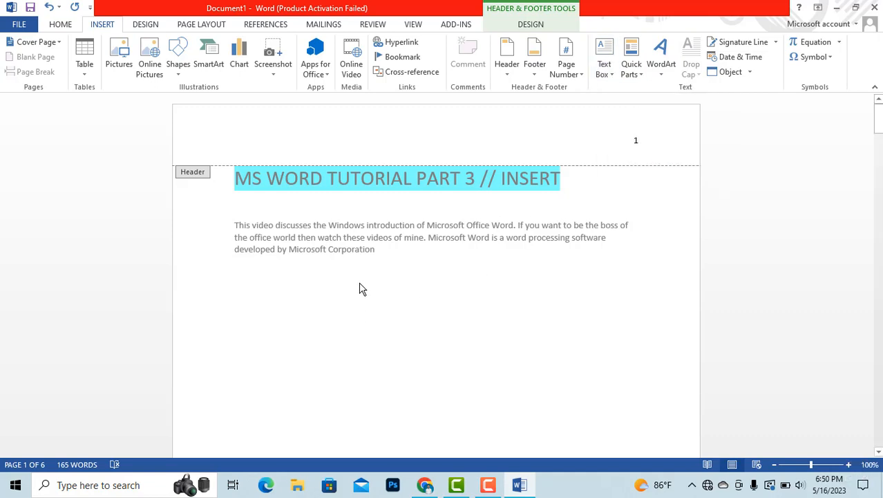
pyautogui.doubleClick(333, 280)
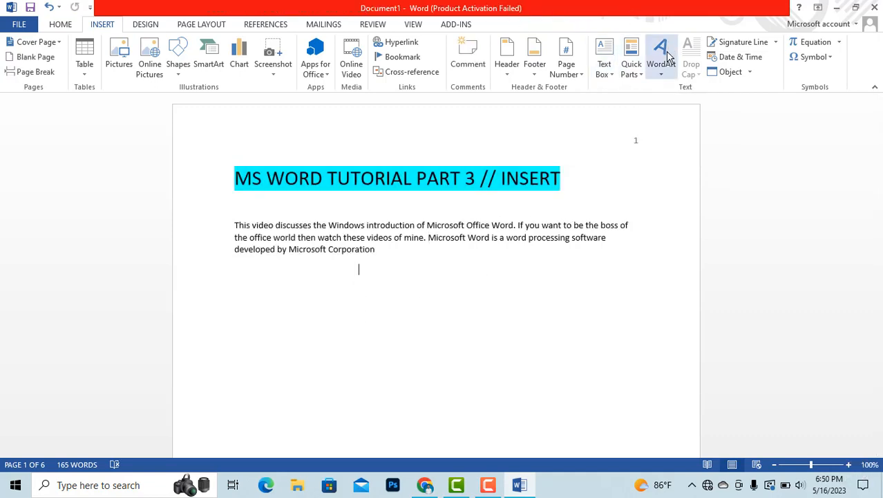
pyautogui.click(614, 76)
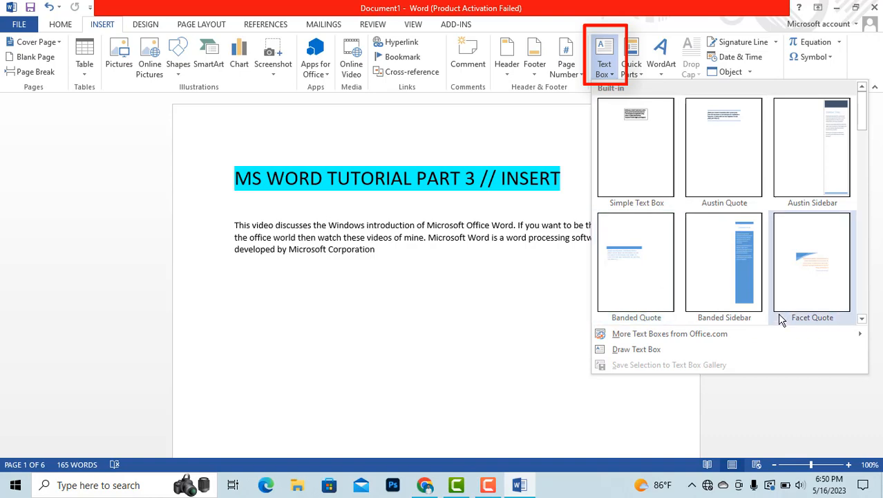
pyautogui.click(811, 275)
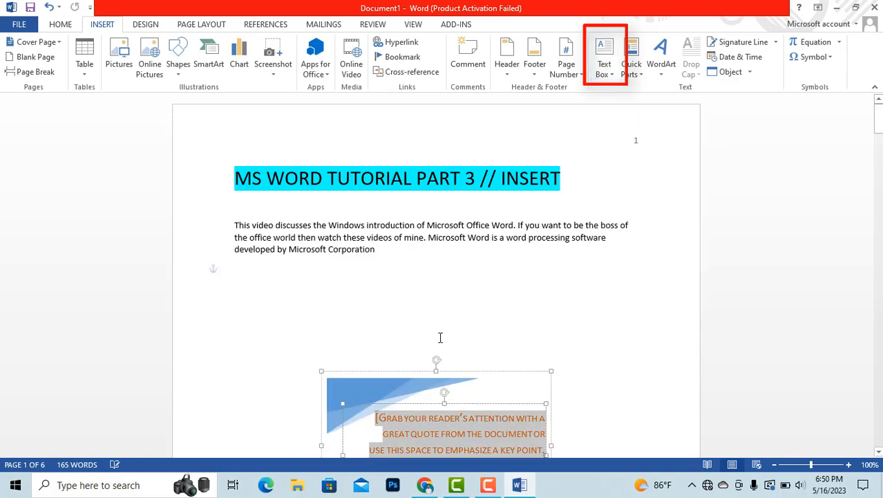
# - Replace the quote placeholder in the Facet text box with MS WORD TUTORIAL, leaving the source placeholder as it is
pyautogui.scroll(-3, 516, 349)
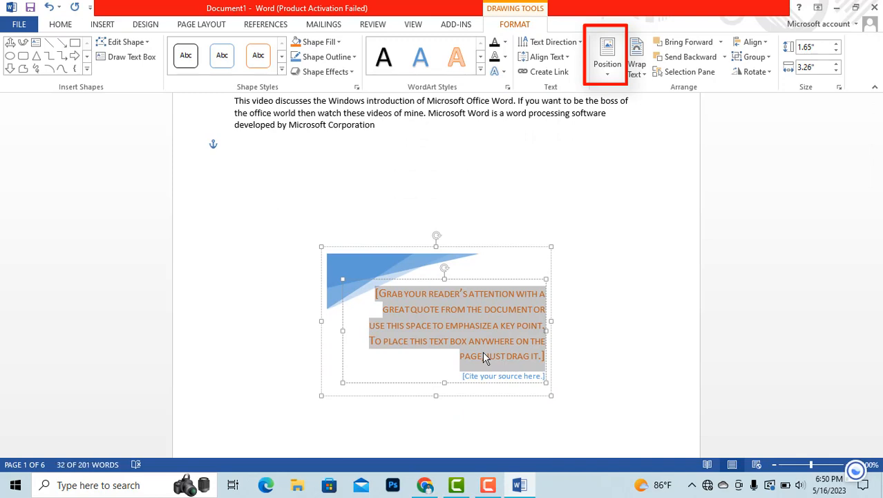
pyautogui.write('MS')
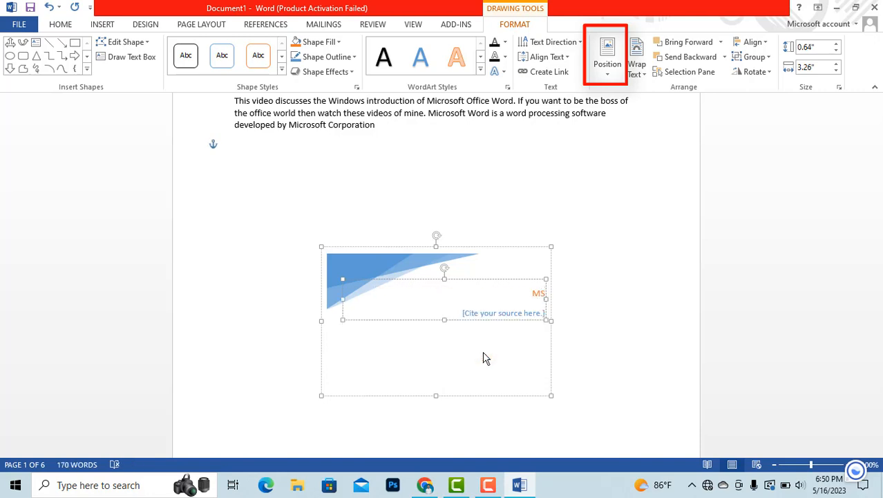
pyautogui.write(' WOR')
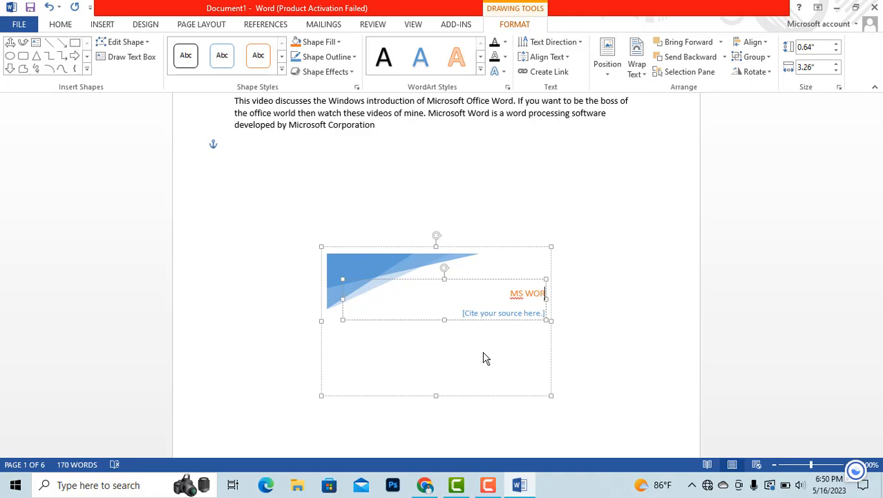
pyautogui.write('D TUTORIAL')
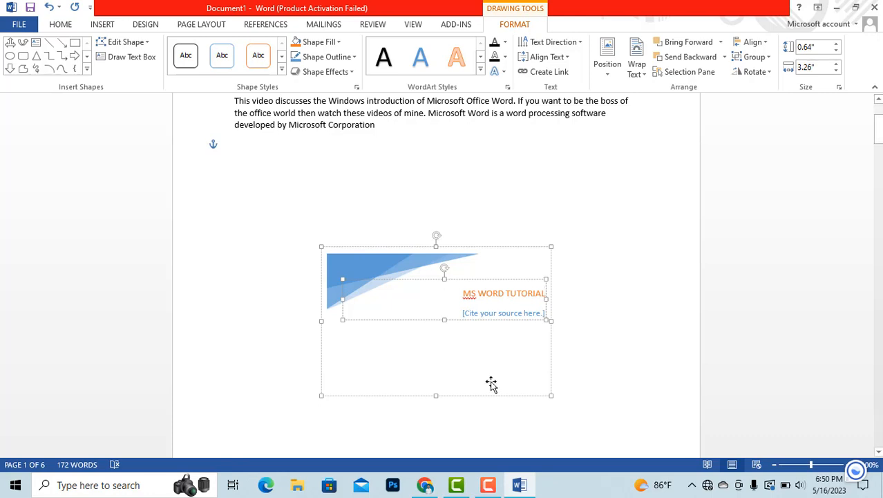
pyautogui.click(294, 288)
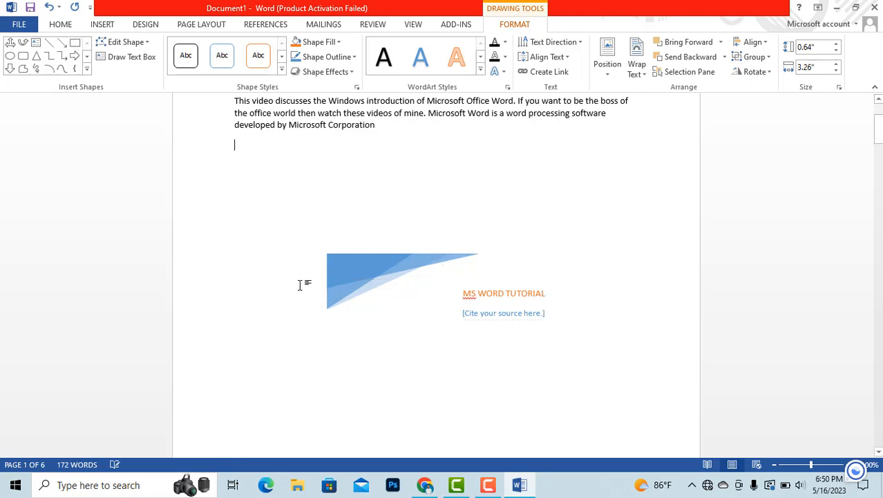
pyautogui.click(529, 314)
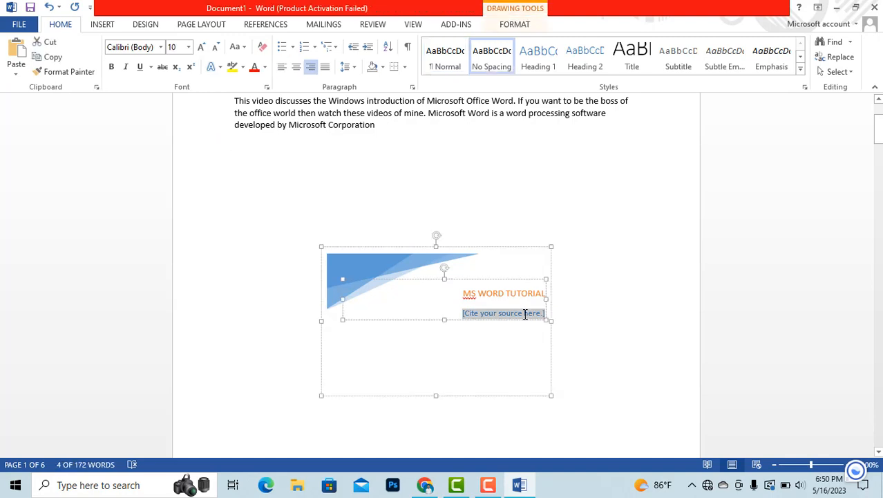
pyautogui.click(592, 336)
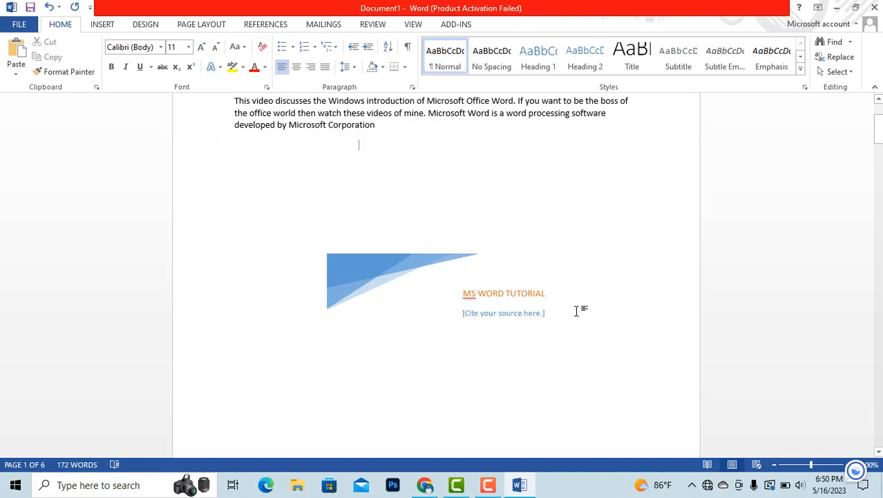
# - Look through the AutoText entries in Quick Parts and the gallery of WordArt styles, without inserting anything
pyautogui.scroll(3, 345, 203)
pyautogui.scroll(1, 513, 137)
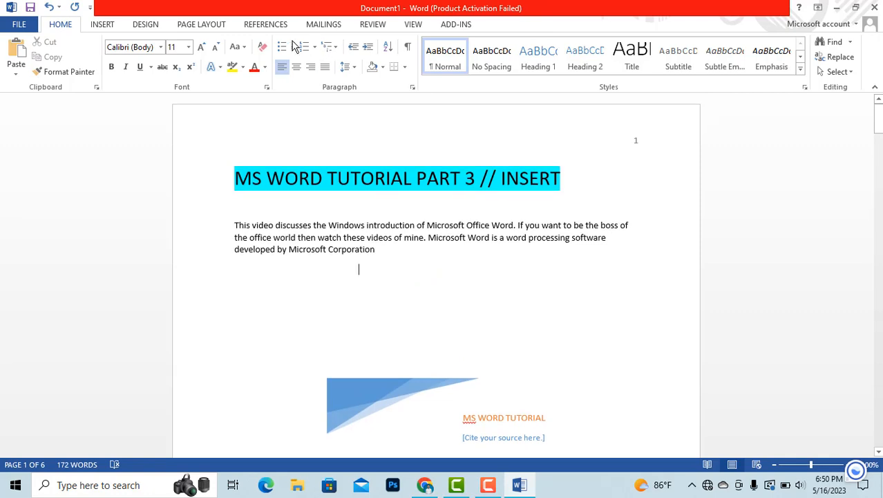
pyautogui.click(103, 25)
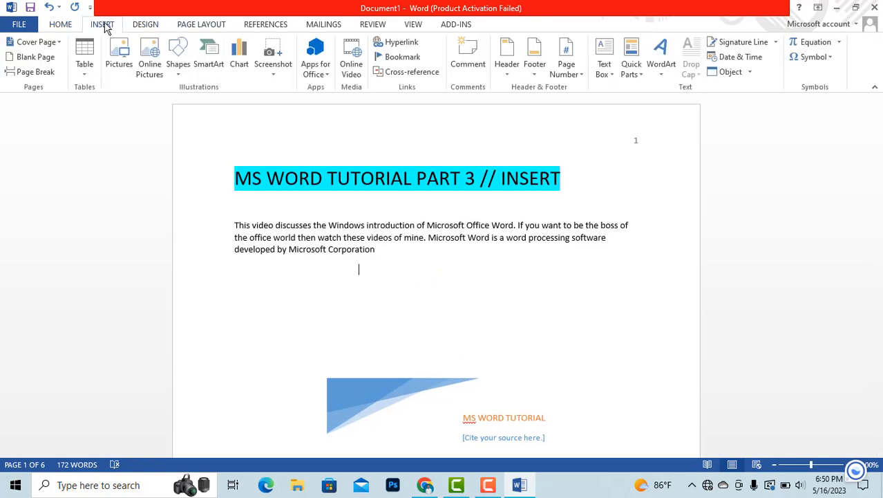
pyautogui.click(641, 75)
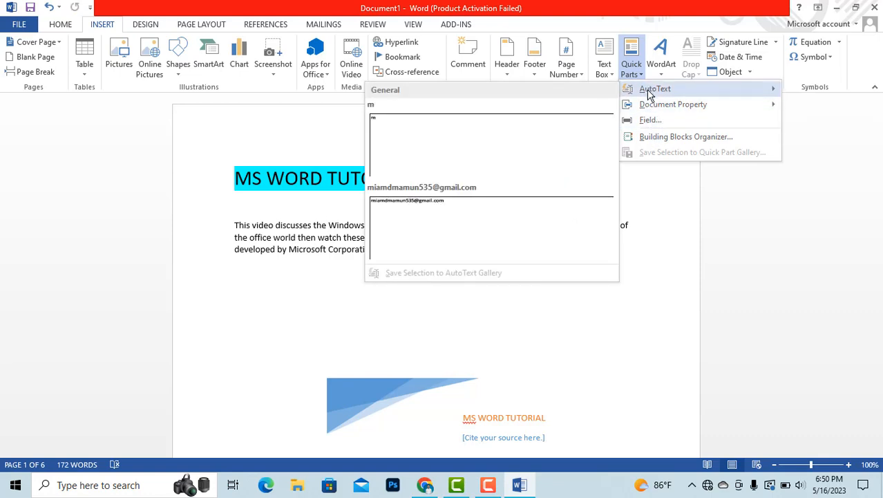
pyautogui.moveTo(643, 92)
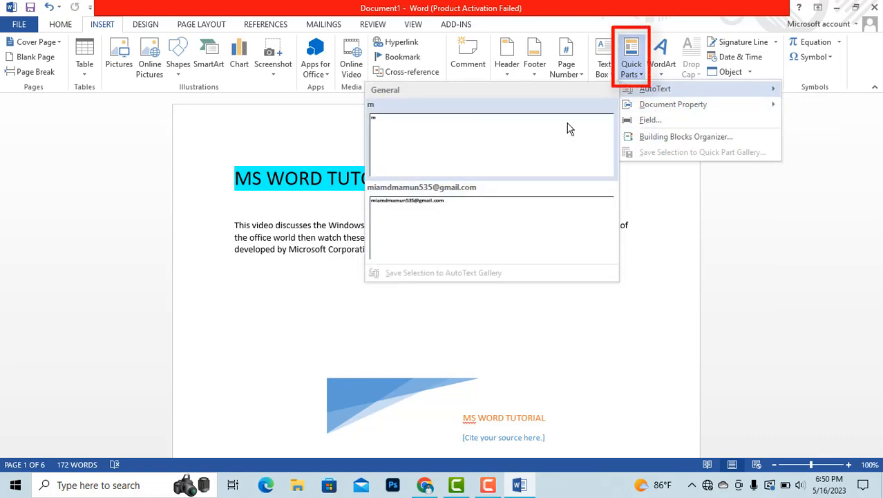
pyautogui.click(662, 69)
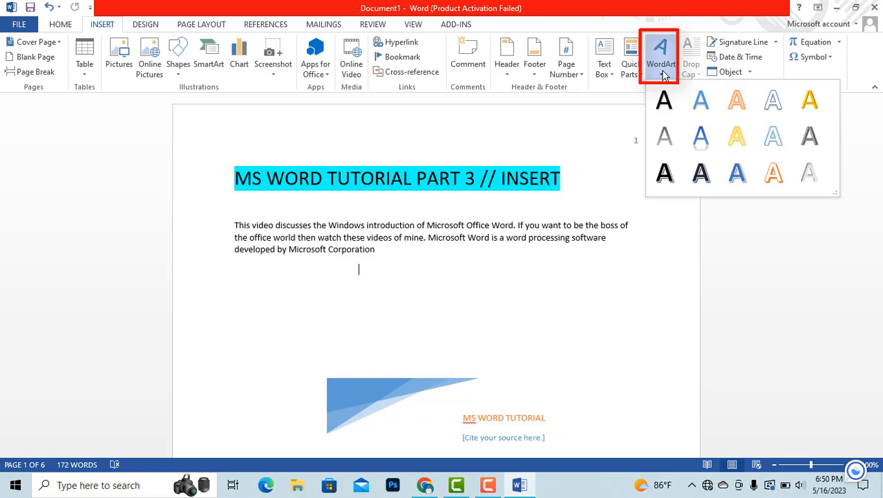
pyautogui.click(384, 255)
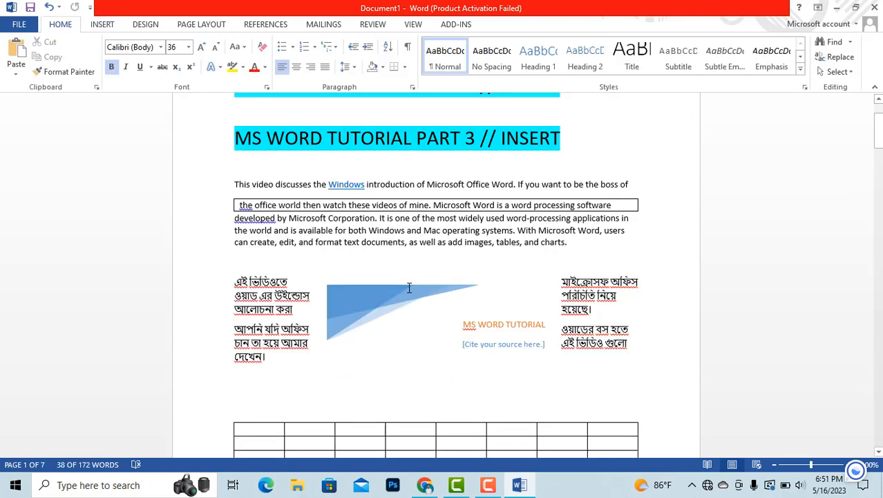
# - Convert the first letter T of the introductory paragraph into WordArt using the blue style with a reflection
pyautogui.click(197, 232)
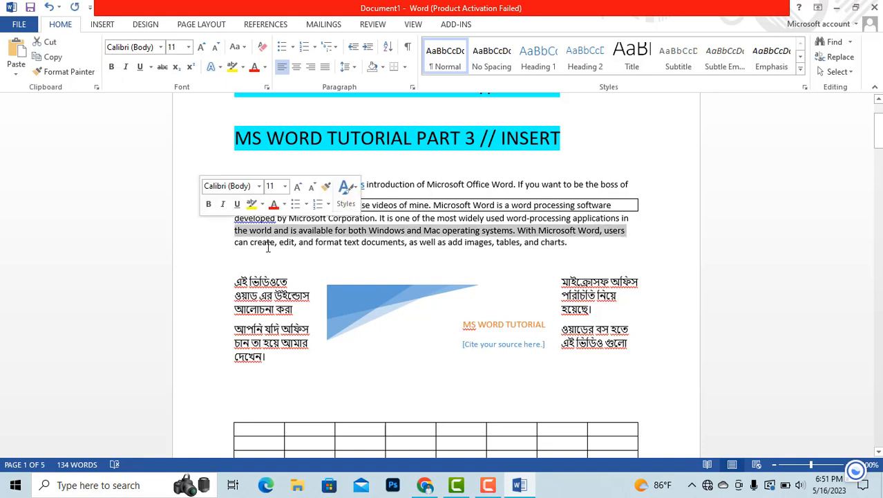
pyautogui.click(323, 270)
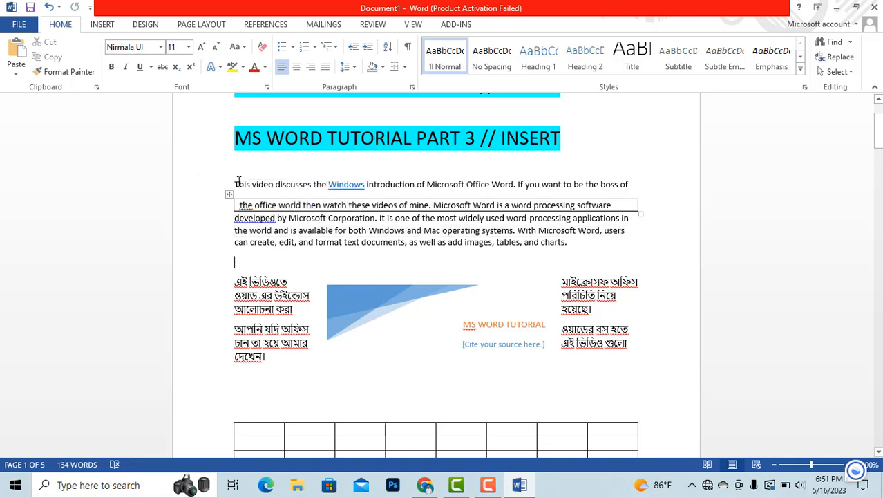
pyautogui.moveTo(239, 183); pyautogui.dragTo(234, 184)
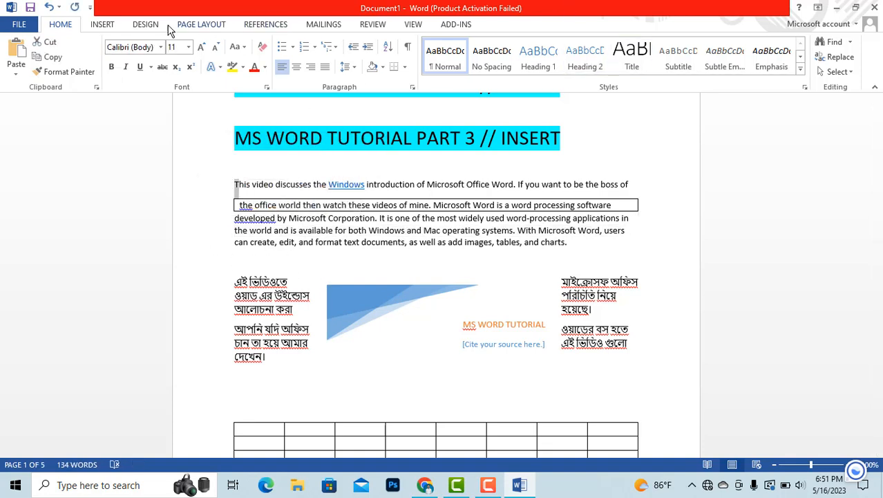
pyautogui.click(102, 24)
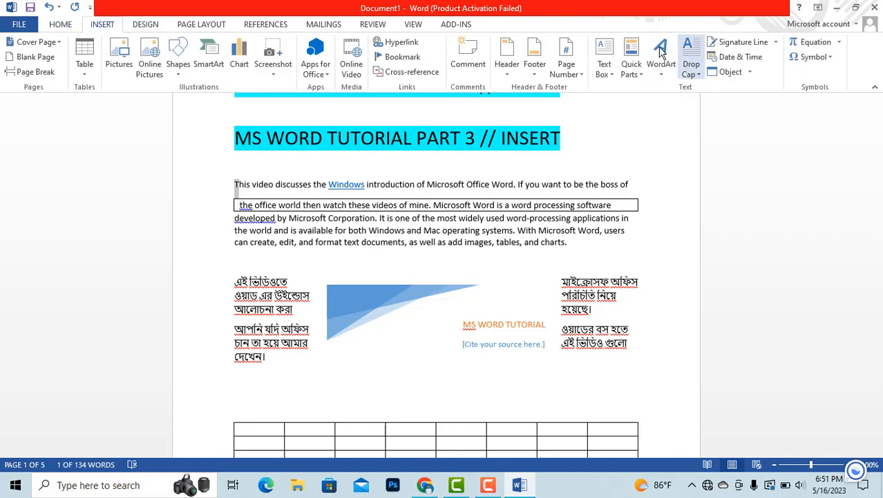
pyautogui.click(661, 69)
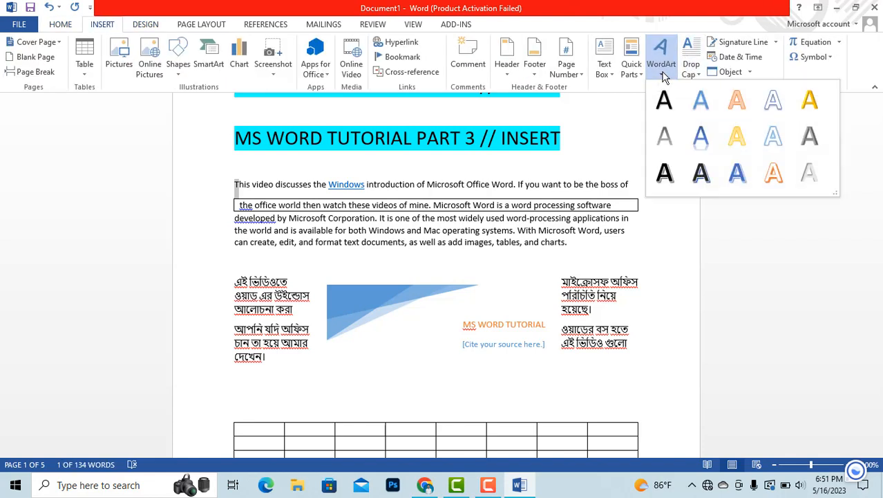
pyautogui.click(702, 137)
pyautogui.click(213, 167)
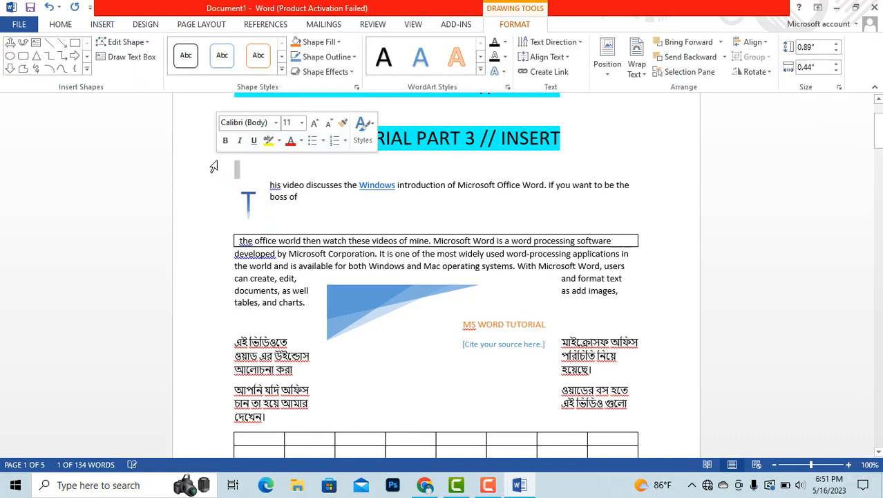
pyautogui.click(254, 206)
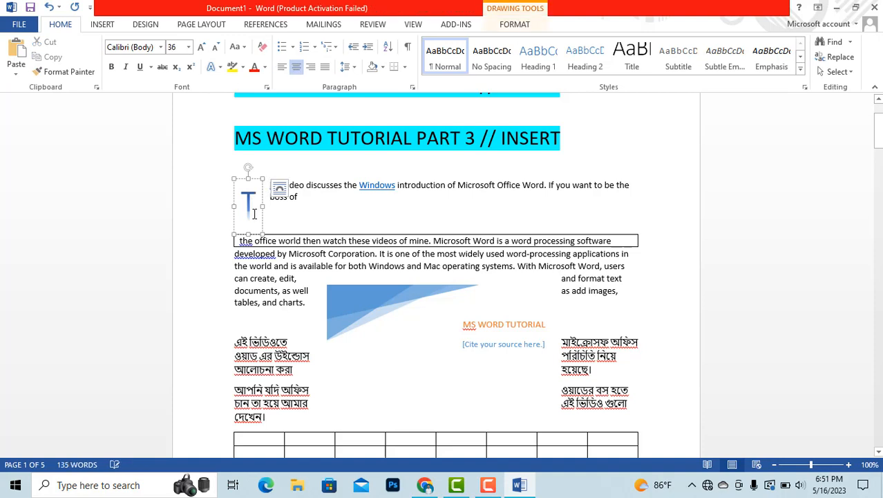
# - View the available drop cap choices with part of the introductory sentence selected
pyautogui.click(105, 24)
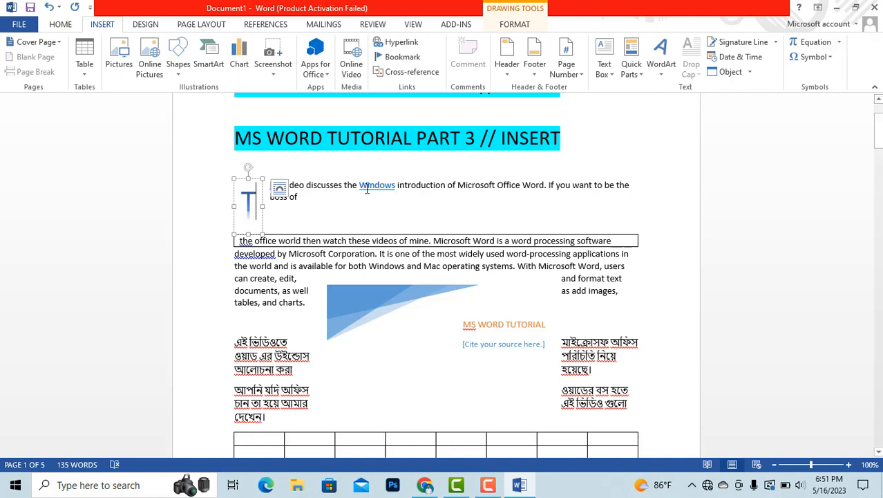
pyautogui.moveTo(367, 191); pyautogui.dragTo(542, 188)
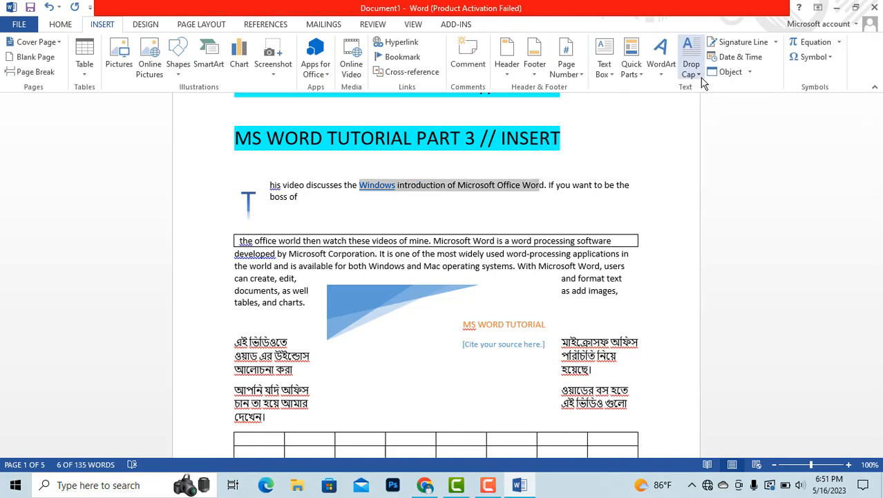
pyautogui.click(700, 76)
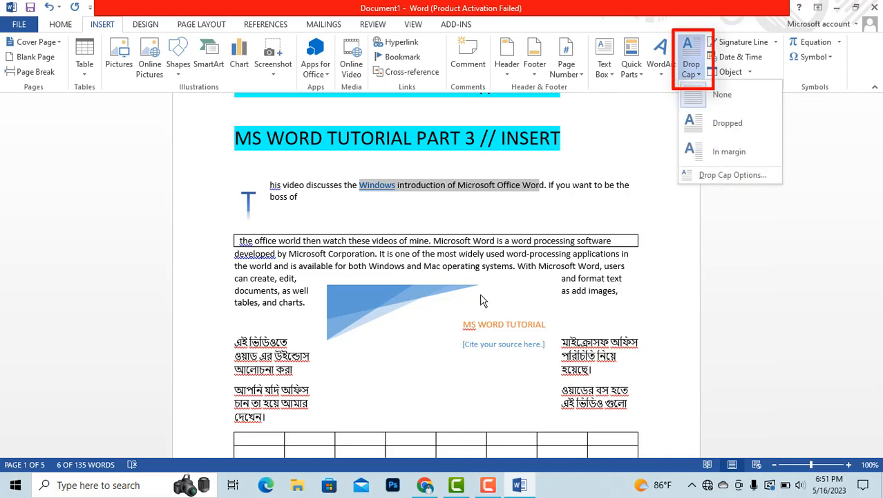
pyautogui.click(222, 239)
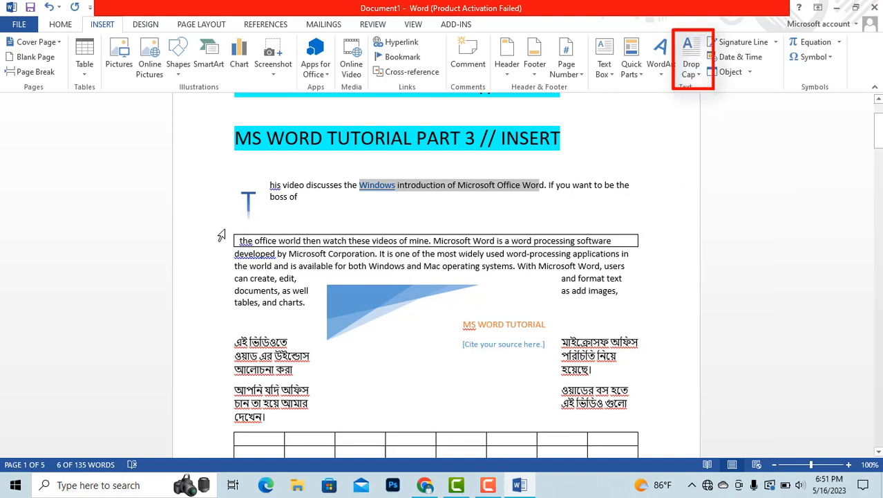
# - Apply an In margin drop cap to the paragraph directly below the boxed line
pyautogui.moveTo(228, 222); pyautogui.dragTo(223, 270)
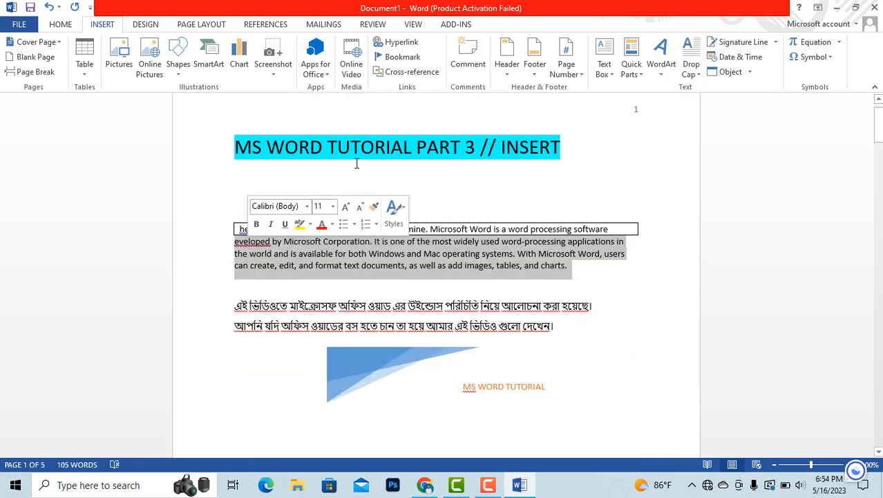
pyautogui.click(685, 61)
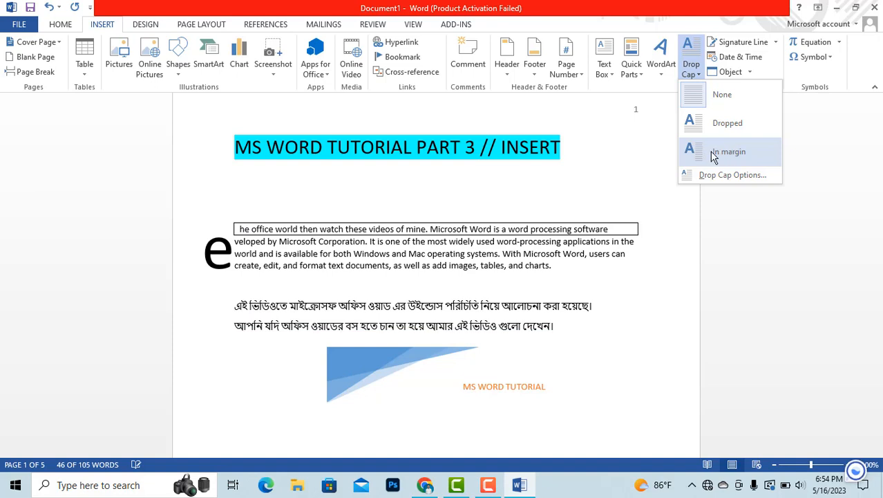
pyautogui.click(714, 157)
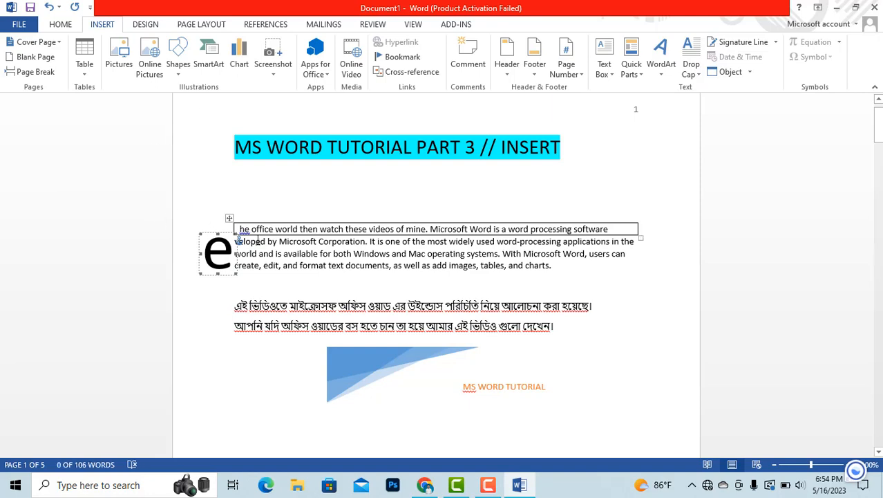
# - Set the drop cap of the paragraph below the boxed line to the Dropped style
pyautogui.click(231, 259)
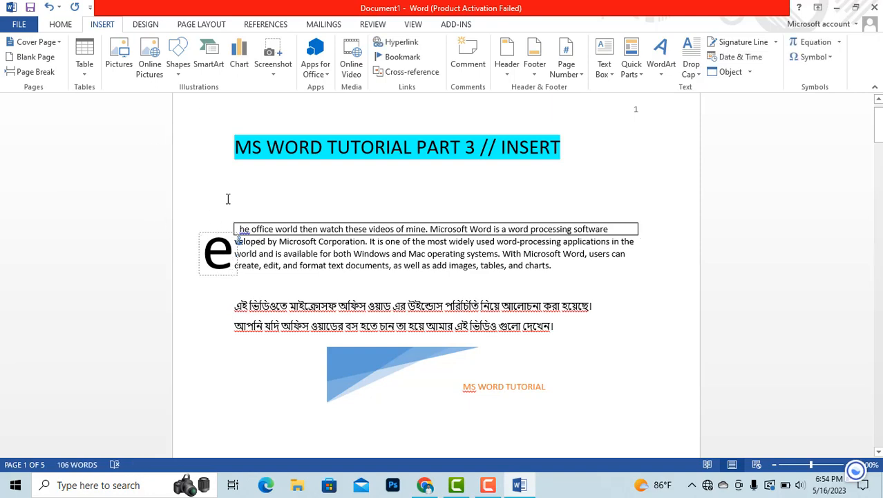
pyautogui.click(700, 81)
pyautogui.click(717, 129)
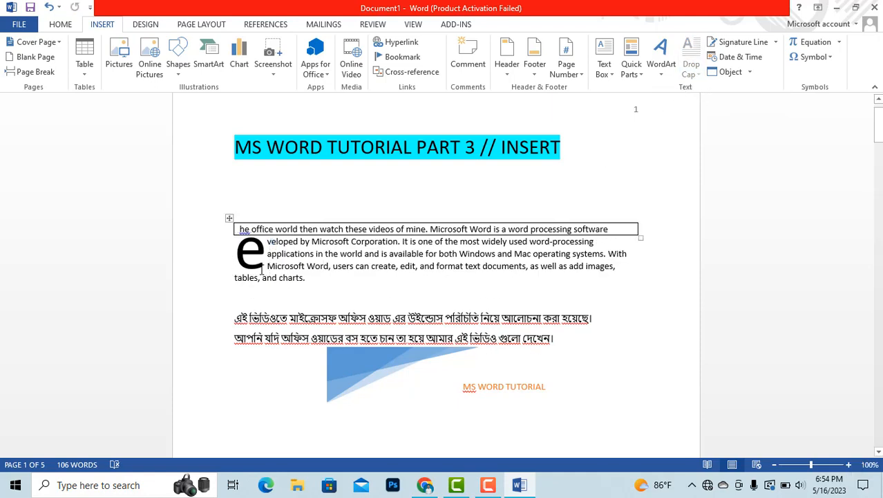
pyautogui.click(231, 197)
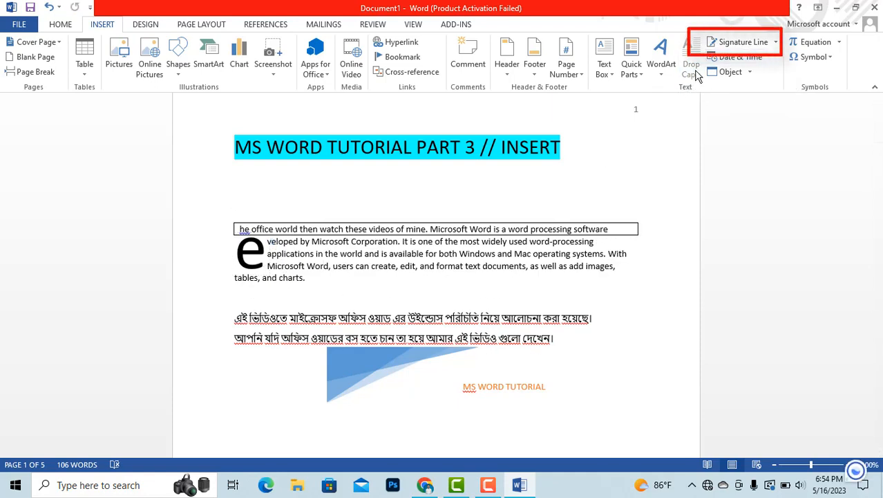
# - Insert a signature line at the start of page 2 with suggested signer empoly, title name and the sign date shown, and check it
pyautogui.click(744, 42)
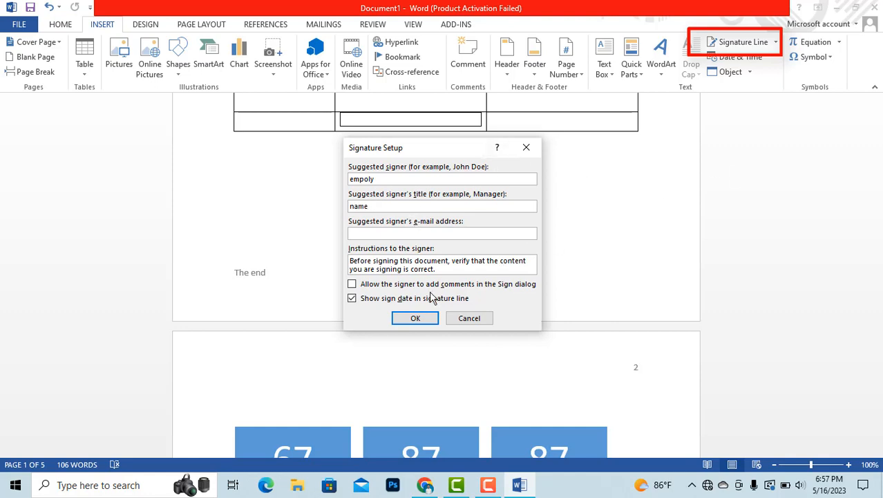
pyautogui.click(418, 319)
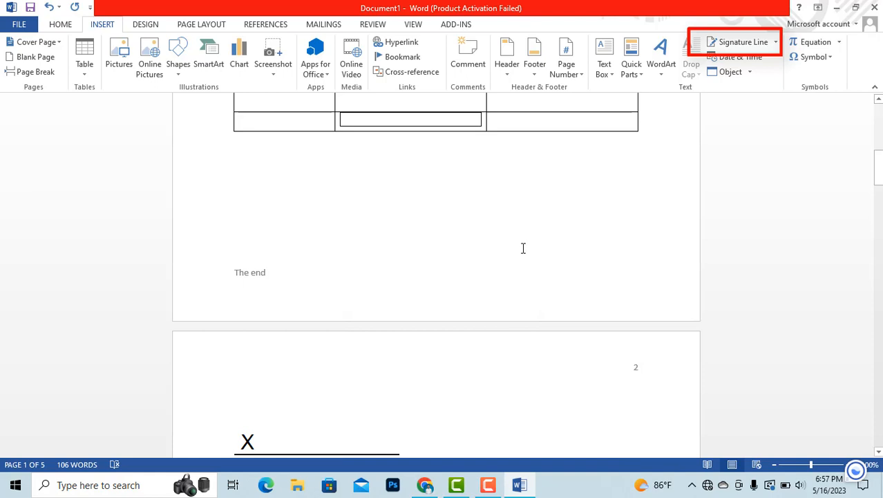
pyautogui.scroll(3, 523, 248)
pyautogui.scroll(-7, 523, 248)
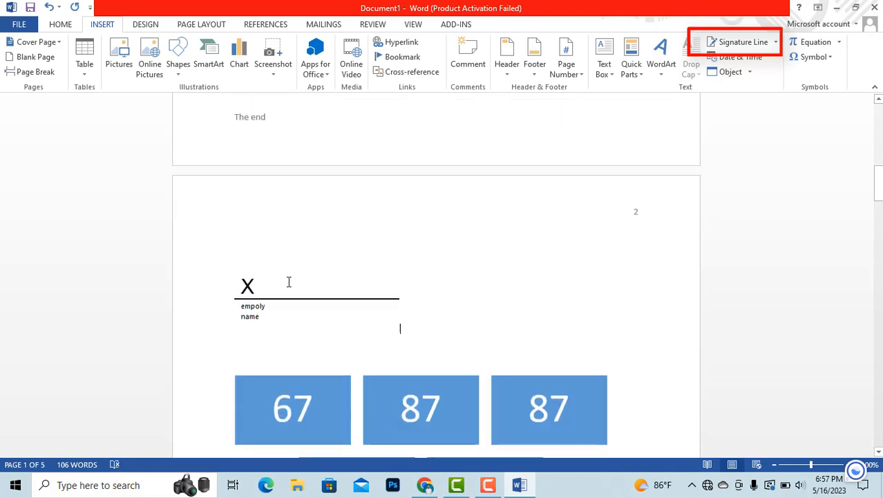
pyautogui.click(270, 291)
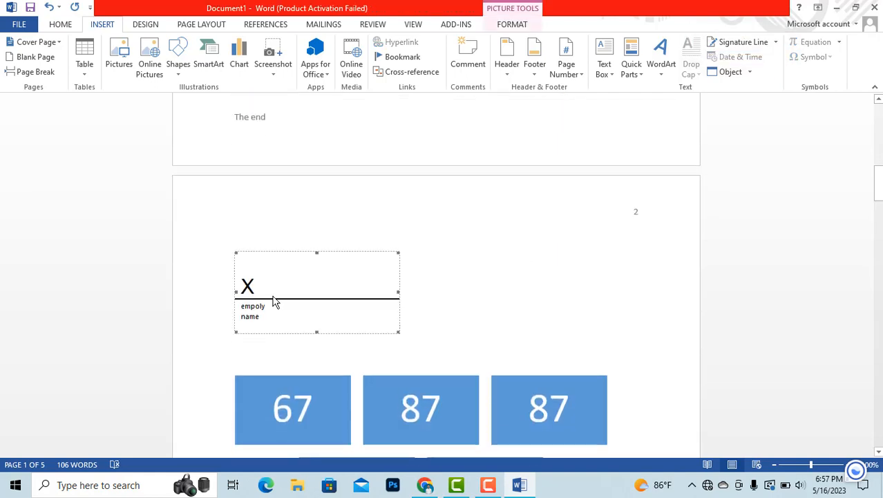
pyautogui.moveTo(300, 271); pyautogui.dragTo(278, 299)
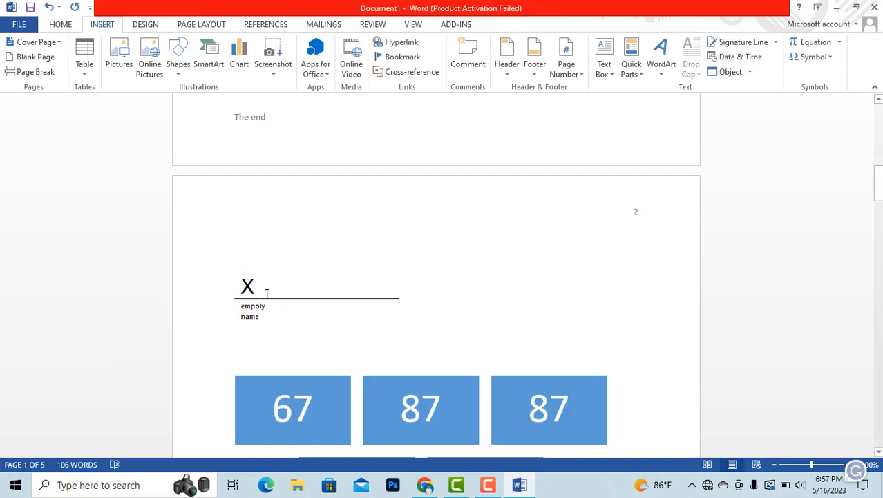
# - Try to sign the signature line on page 2, declining to save the document in a supported format
pyautogui.click(264, 289)
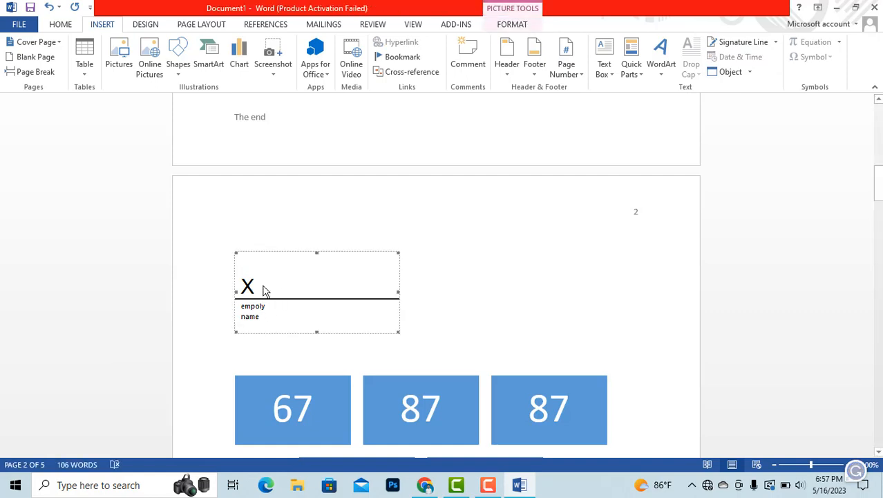
pyautogui.doubleClick(260, 291)
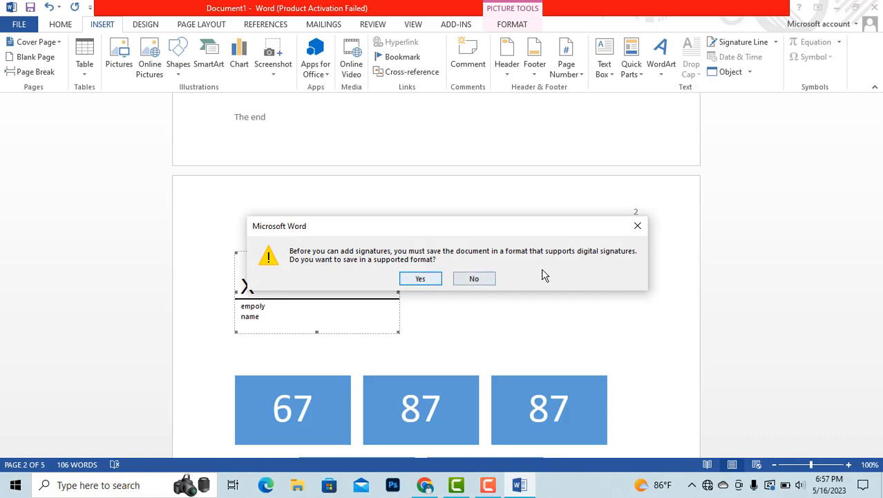
pyautogui.click(645, 223)
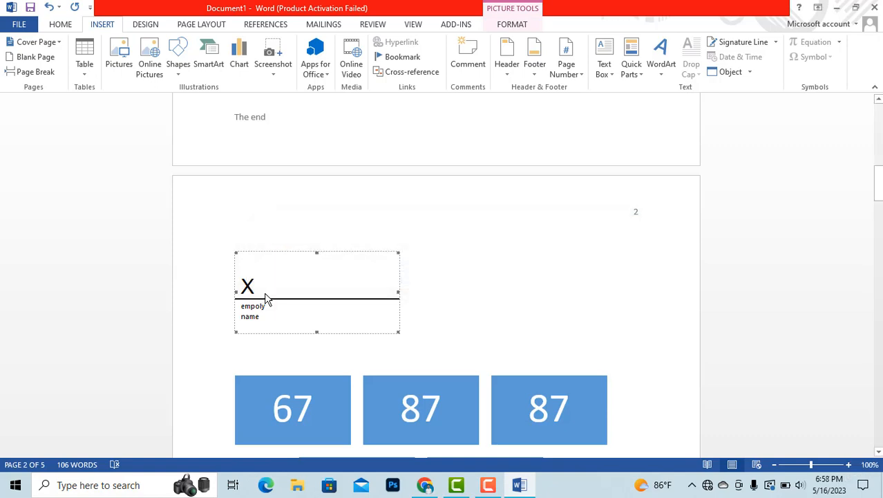
pyautogui.click(464, 286)
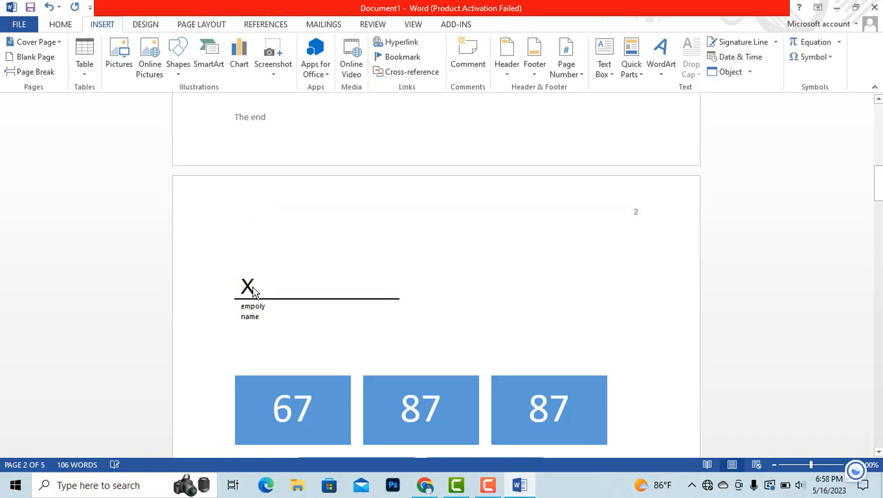
pyautogui.click(253, 291)
pyautogui.click(475, 312)
pyautogui.click(356, 285)
# - Insert the date and time in the 5/16/2023 6:58 PM format on the empty line above the page 1 footer
pyautogui.scroll(6, 503, 318)
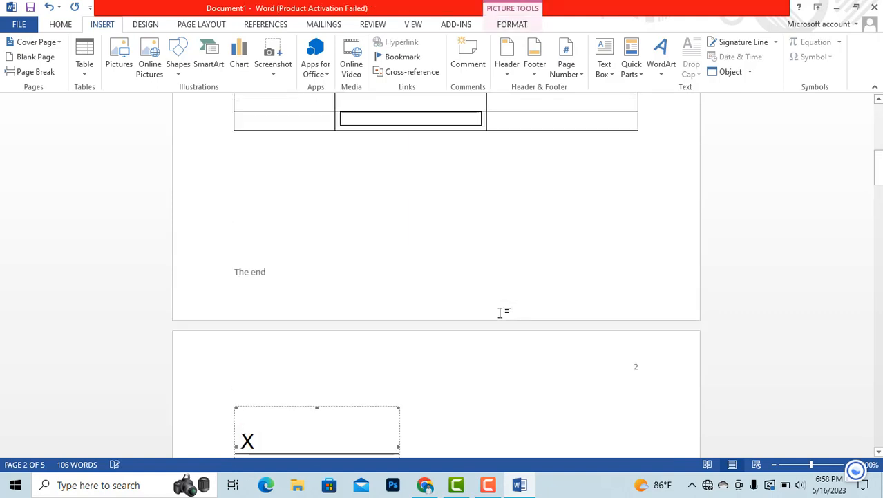
pyautogui.scroll(-2, 512, 314)
pyautogui.scroll(1, 518, 332)
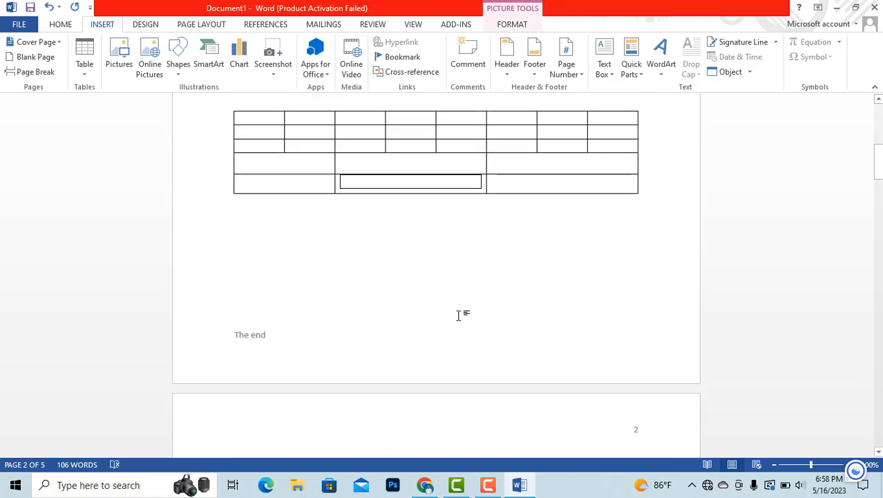
pyautogui.click(483, 299)
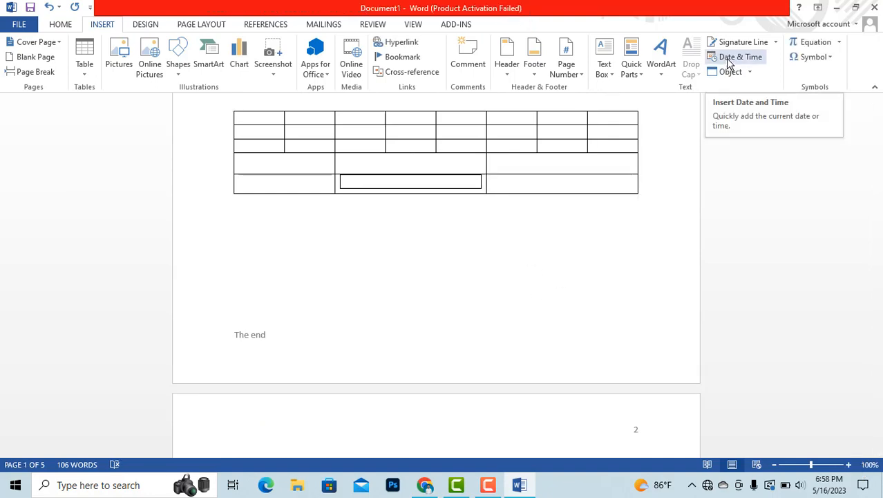
pyautogui.click(761, 60)
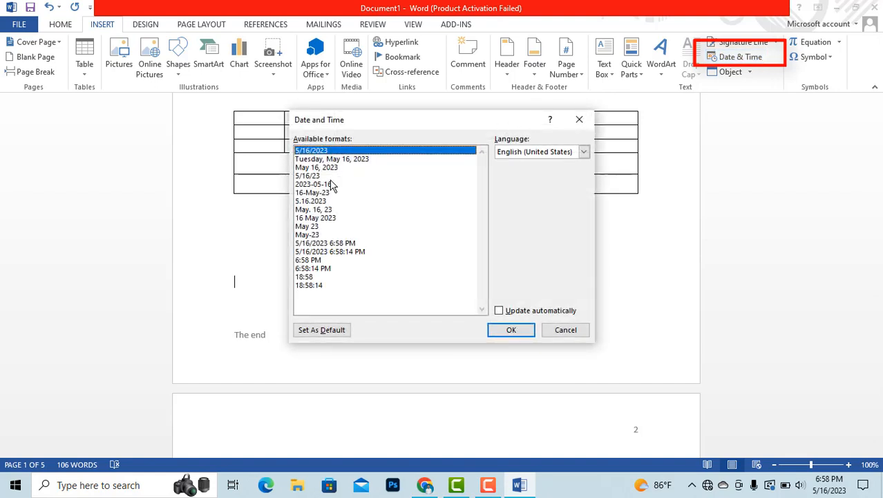
pyautogui.click(319, 243)
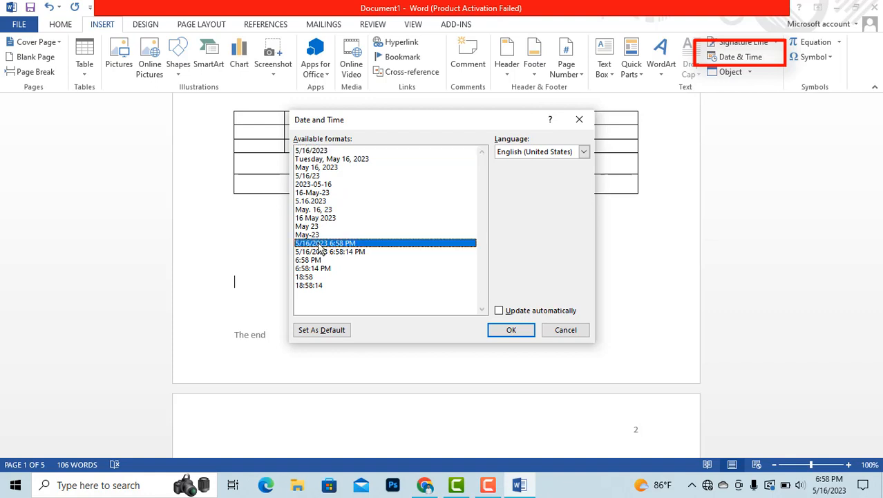
pyautogui.click(515, 331)
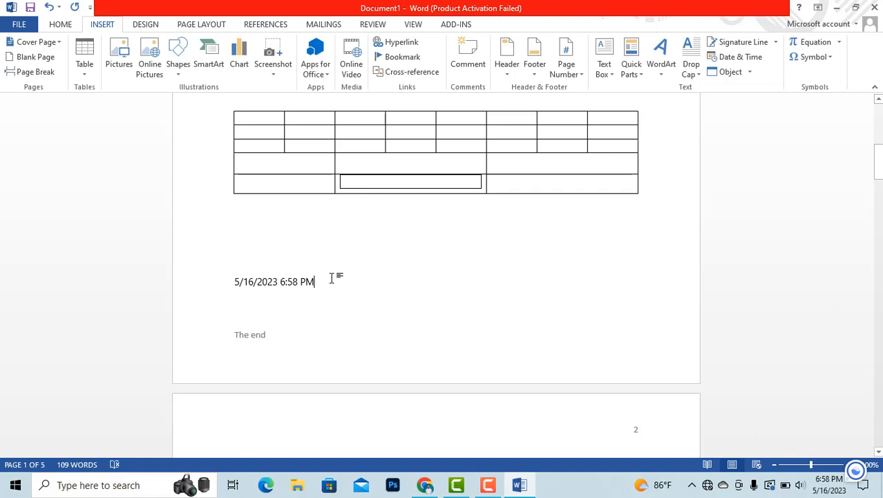
# - Examine the types of new objects that can be inserted above the date line on page 1
pyautogui.click(429, 262)
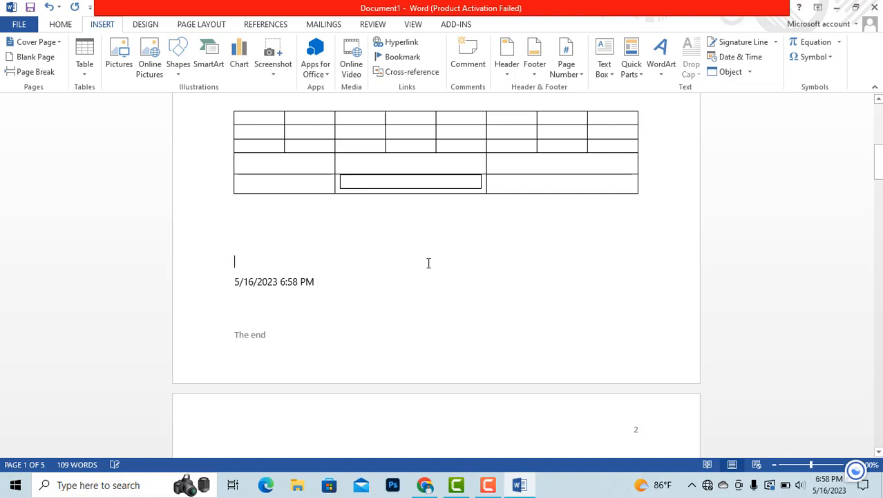
pyautogui.click(749, 72)
pyautogui.click(745, 89)
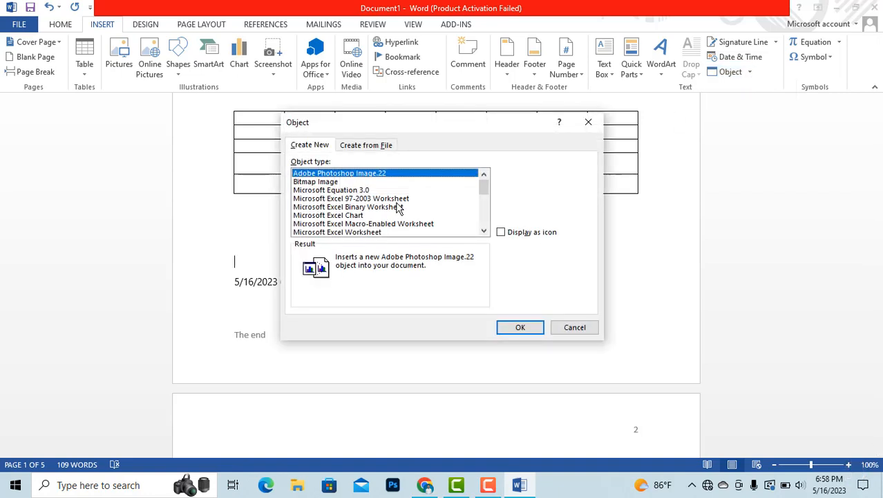
pyautogui.scroll(-6, 359, 201)
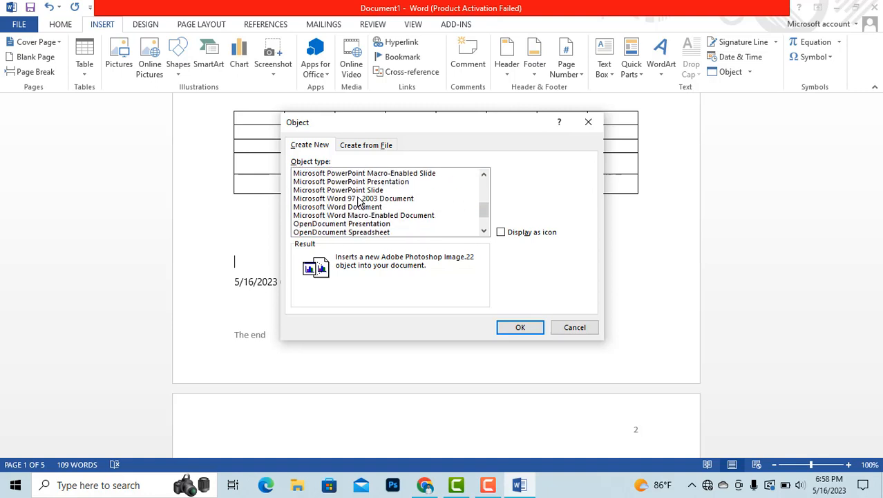
pyautogui.scroll(-1, 359, 202)
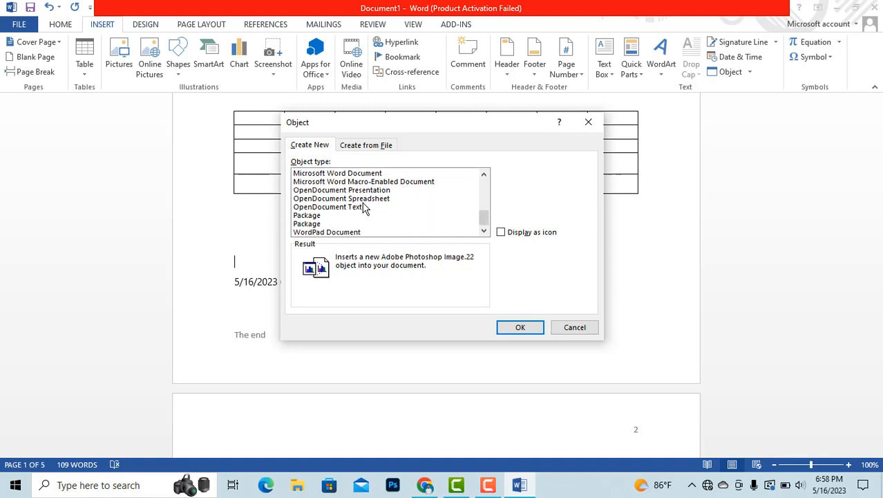
pyautogui.scroll(3, 367, 209)
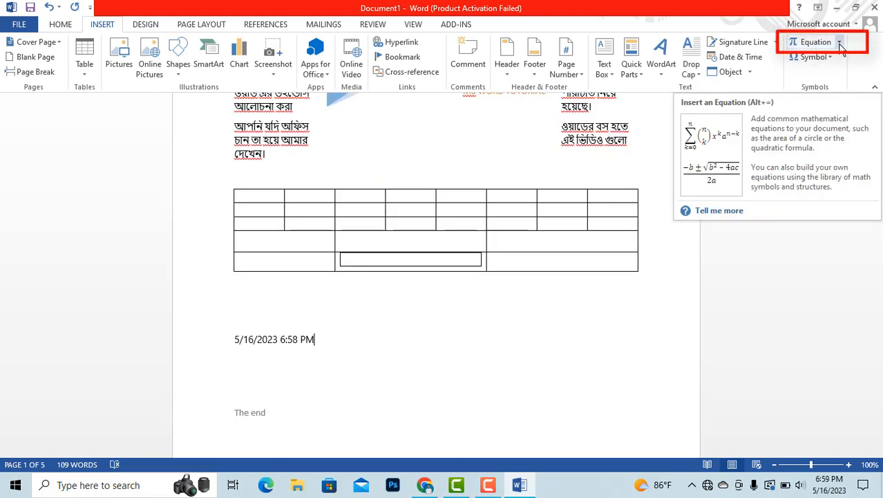
# - Look through the gallery of built-in equations and close it without choosing one
pyautogui.click(840, 43)
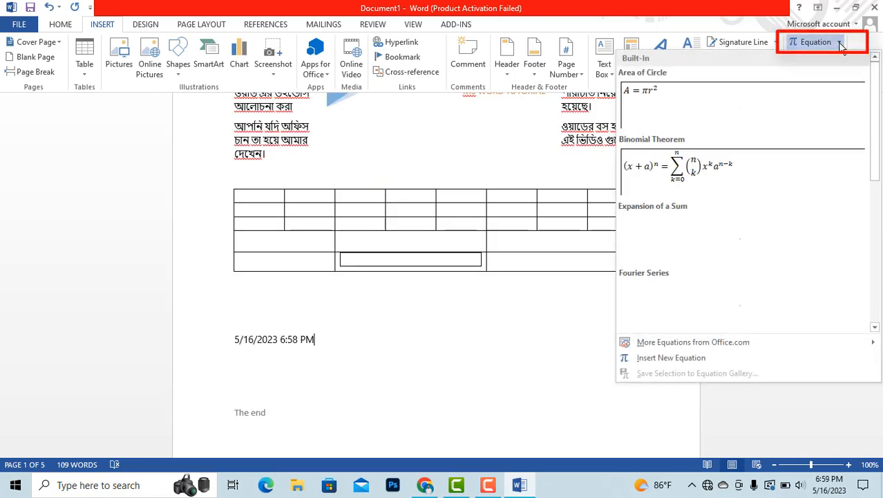
pyautogui.scroll(-5, 698, 194)
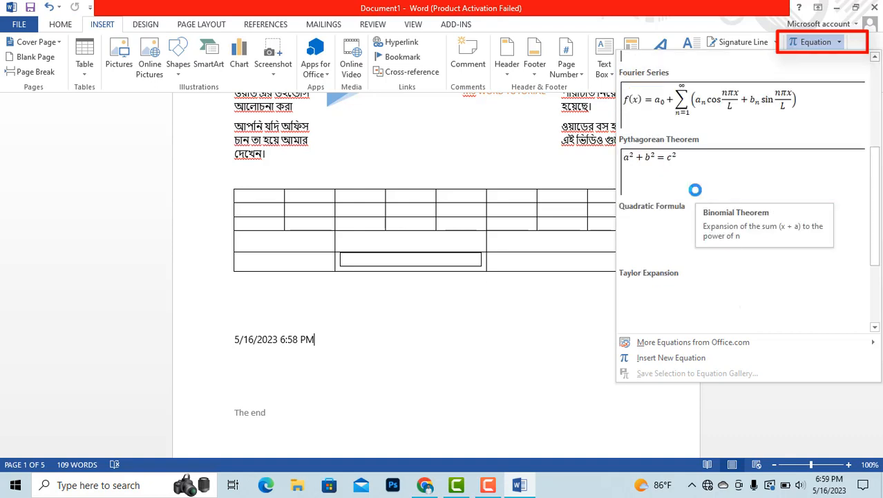
pyautogui.scroll(5, 695, 274)
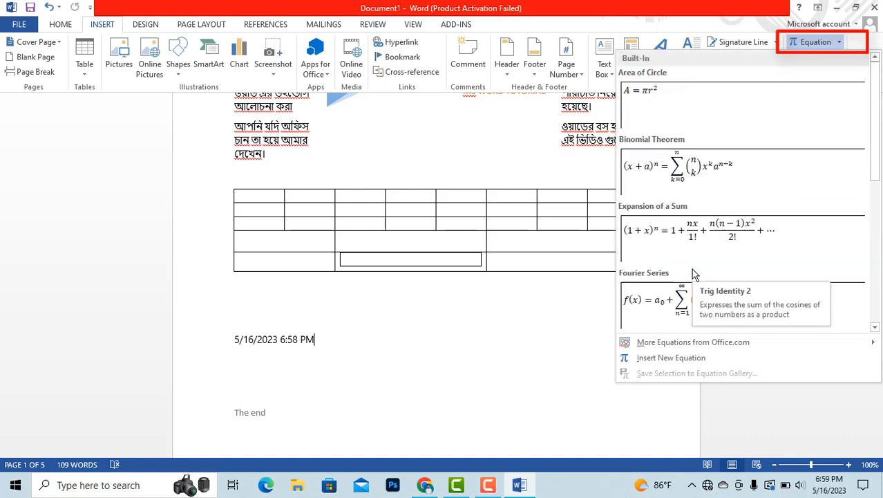
pyautogui.click(400, 322)
# - Insert the built-in Expansion of a Sum equation below the highlighted heading on page 3
pyautogui.scroll(-10, 470, 318)
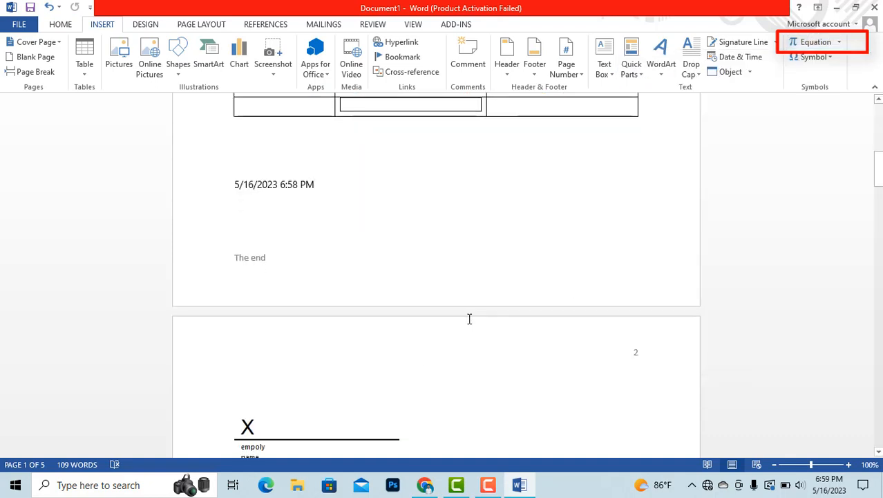
pyautogui.scroll(-8, 476, 324)
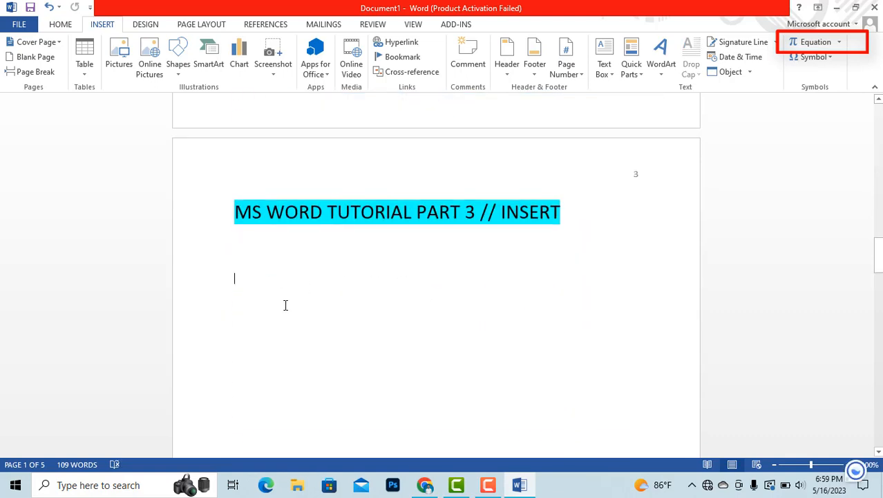
pyautogui.click(839, 43)
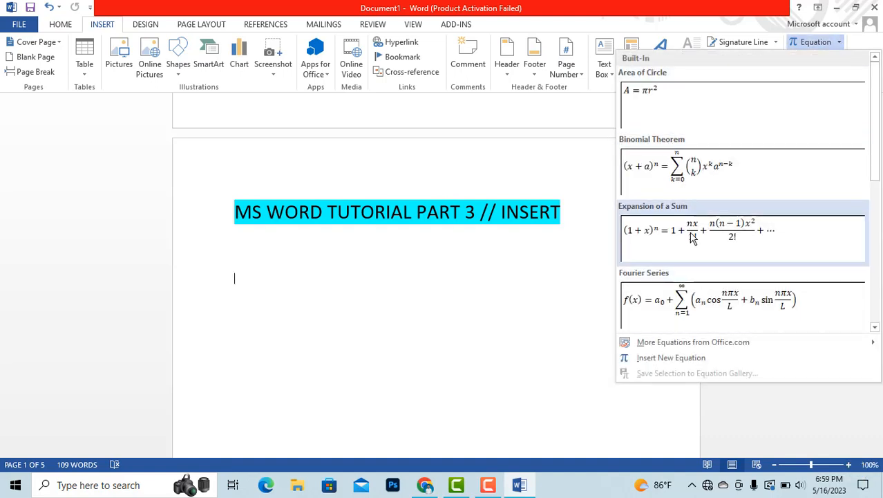
pyautogui.click(723, 232)
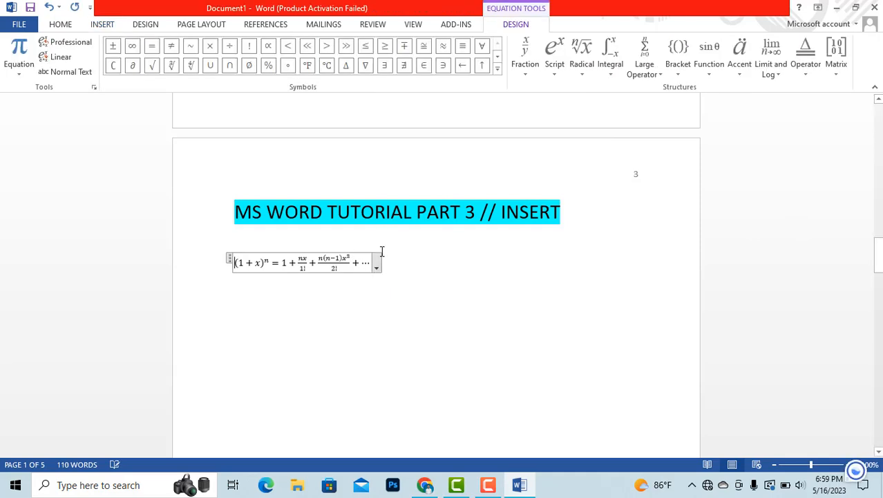
pyautogui.click(380, 251)
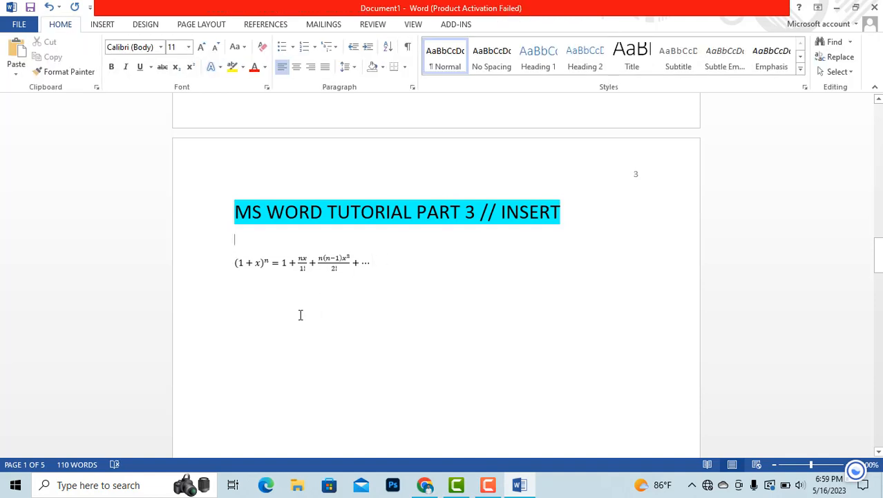
# - Check the parts of the inserted equation and start a new line after it
pyautogui.click(261, 263)
pyautogui.click(311, 260)
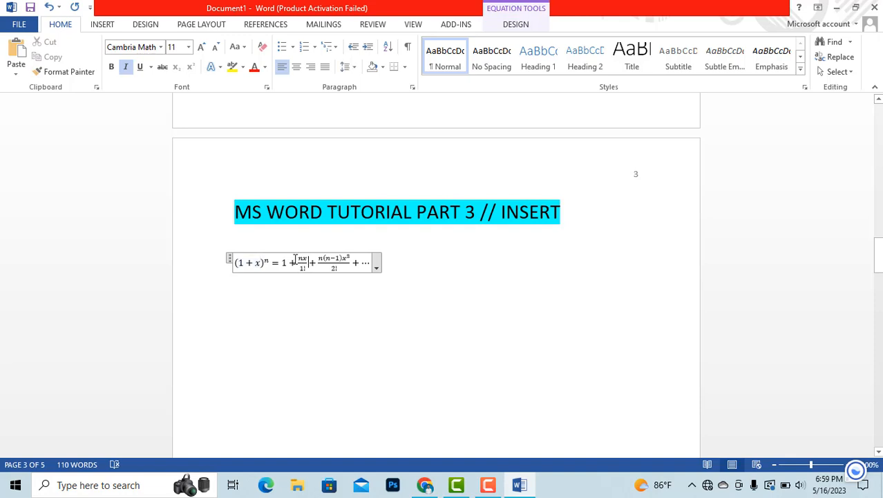
pyautogui.doubleClick(269, 264)
pyautogui.click(343, 277)
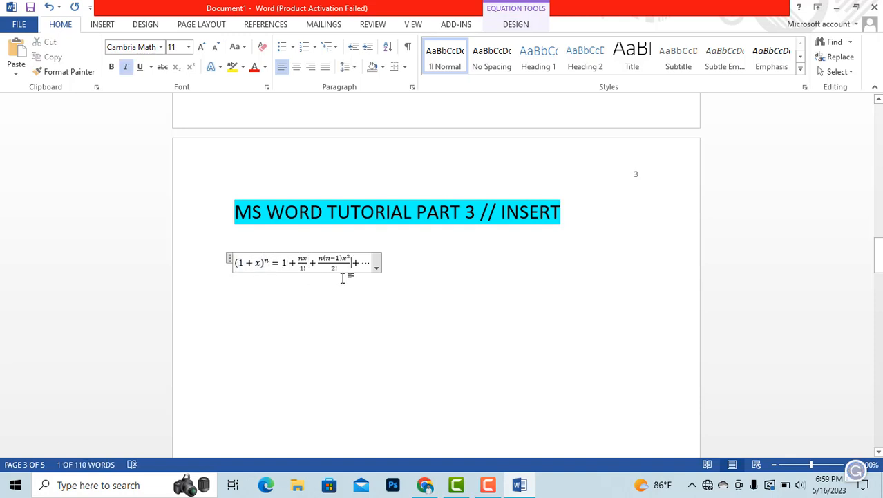
pyautogui.click(393, 280)
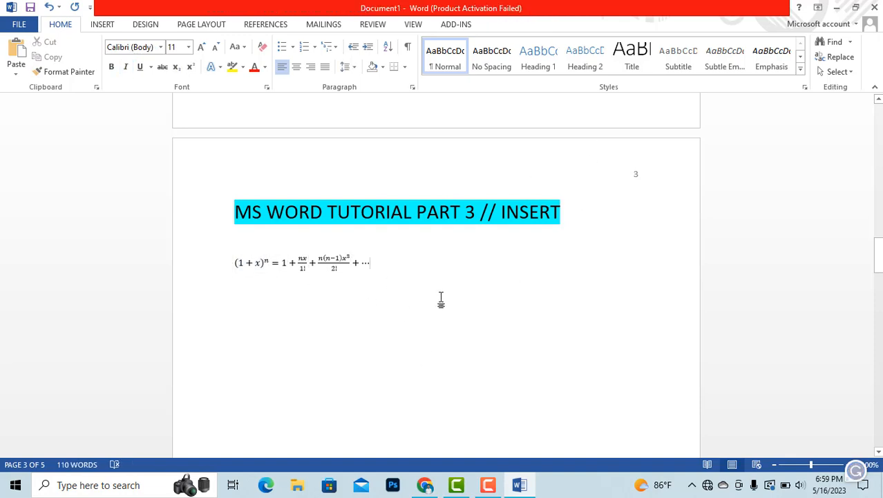
pyautogui.press('Return')
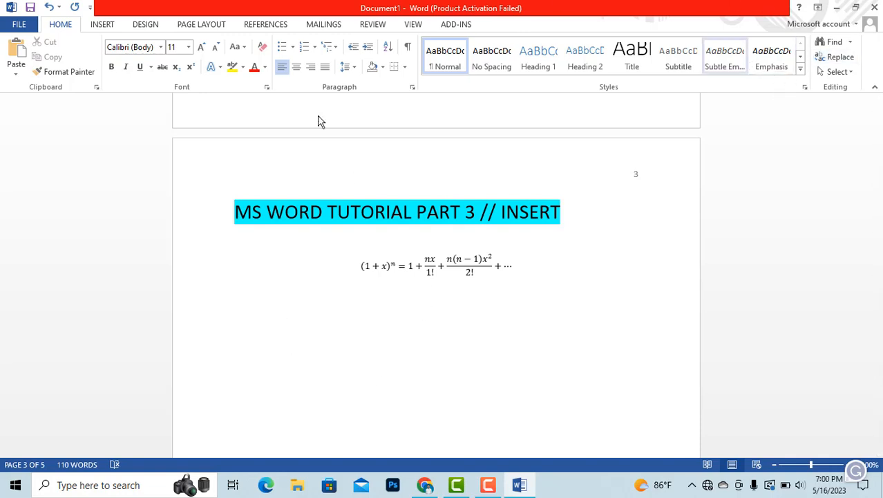
# - Insert the π symbol in the empty space below the equation on page 3
pyautogui.click(116, 28)
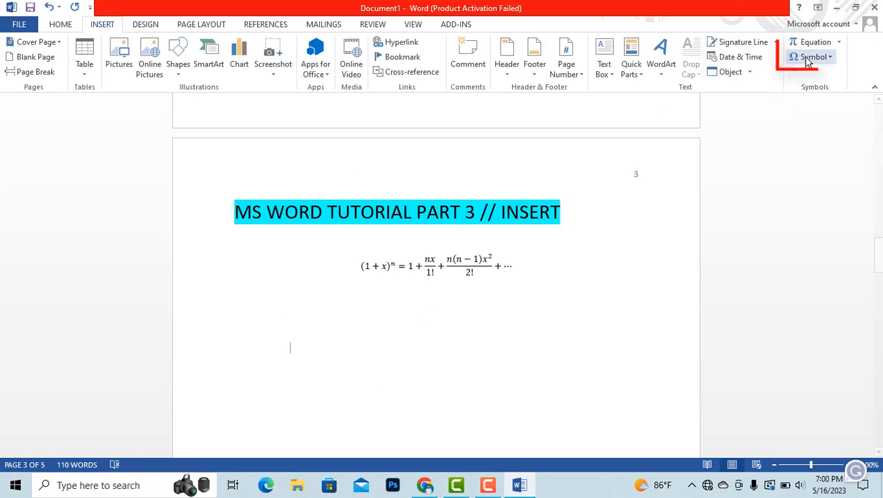
pyautogui.click(835, 58)
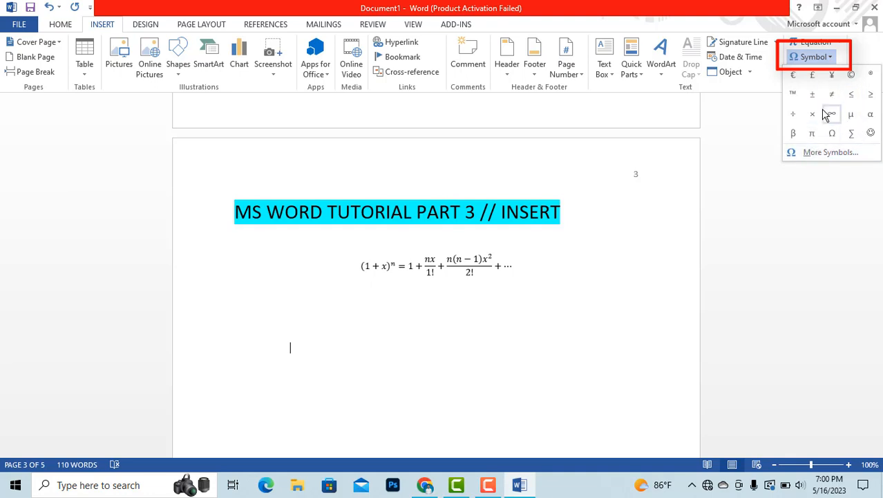
pyautogui.click(813, 133)
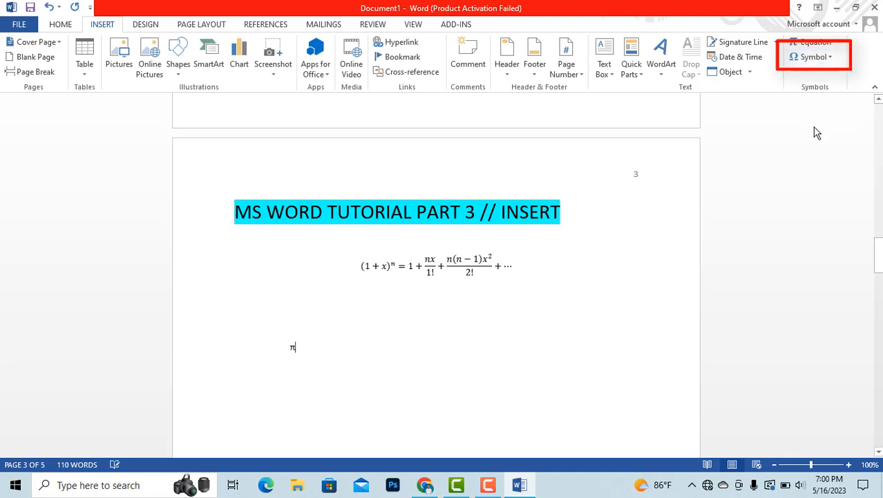
# - Insert the Coptic Capital Letter Shima from the Greek and Coptic symbol subset directly after the π
pyautogui.click(829, 59)
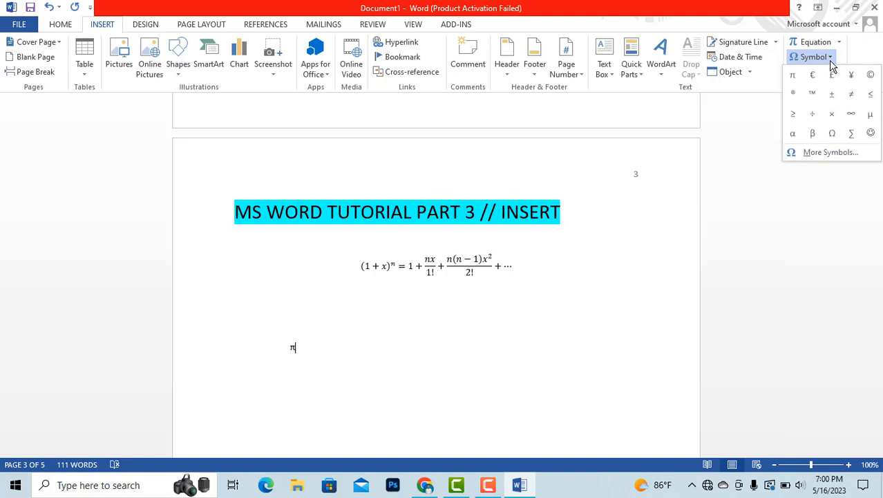
pyautogui.click(821, 154)
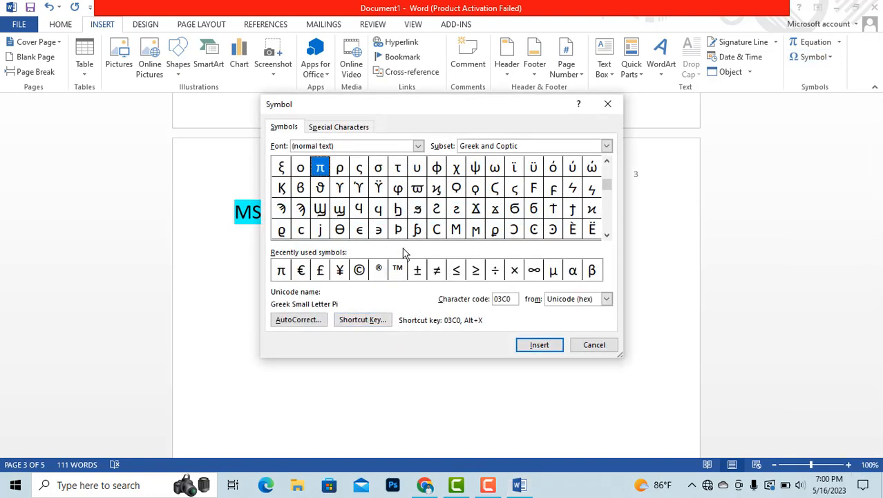
pyautogui.moveTo(455, 116); pyautogui.dragTo(496, 102)
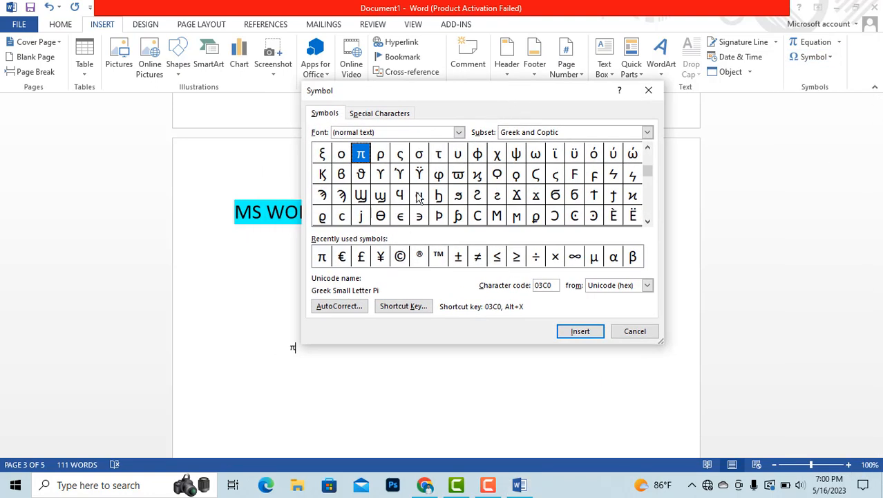
pyautogui.click(548, 200)
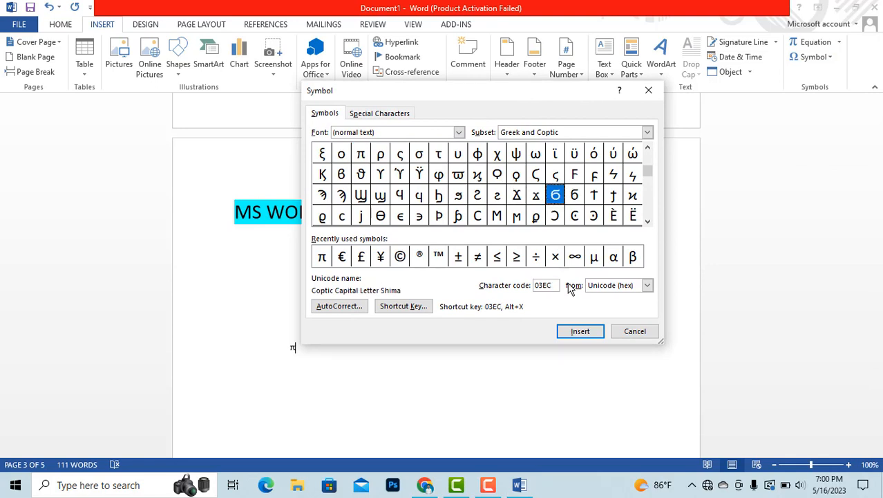
pyautogui.click(581, 331)
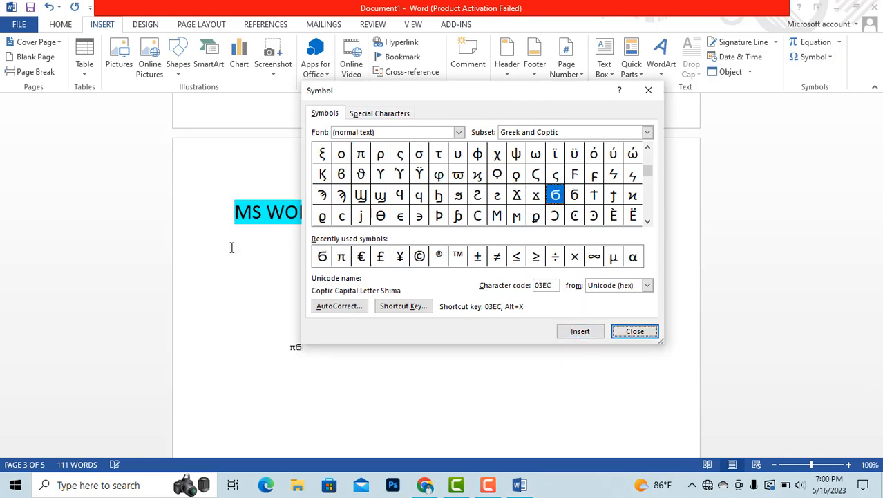
# - Close the Symbol dialog and return to the document on page 3
pyautogui.click(357, 368)
pyautogui.click(636, 334)
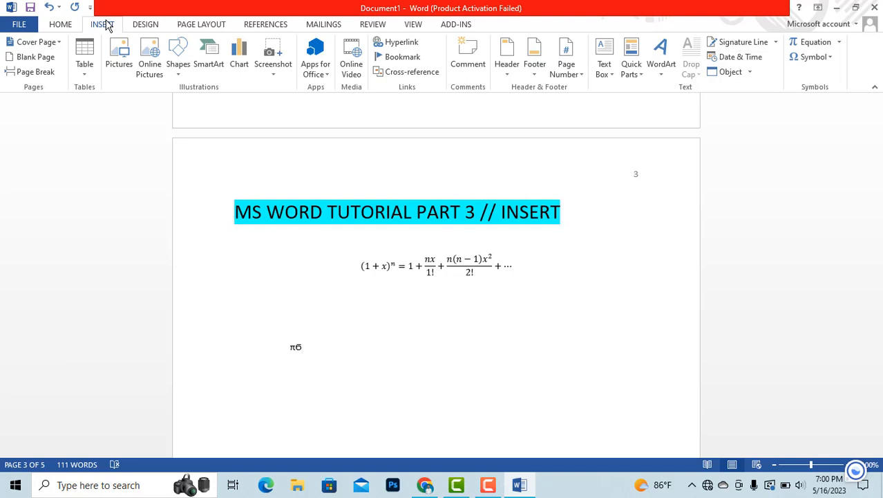
pyautogui.scroll(-3, 373, 366)
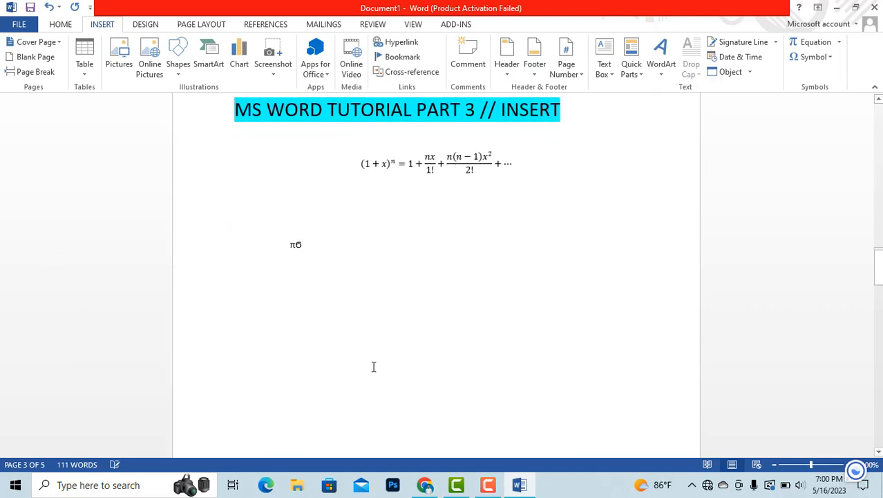
pyautogui.scroll(-2, 469, 389)
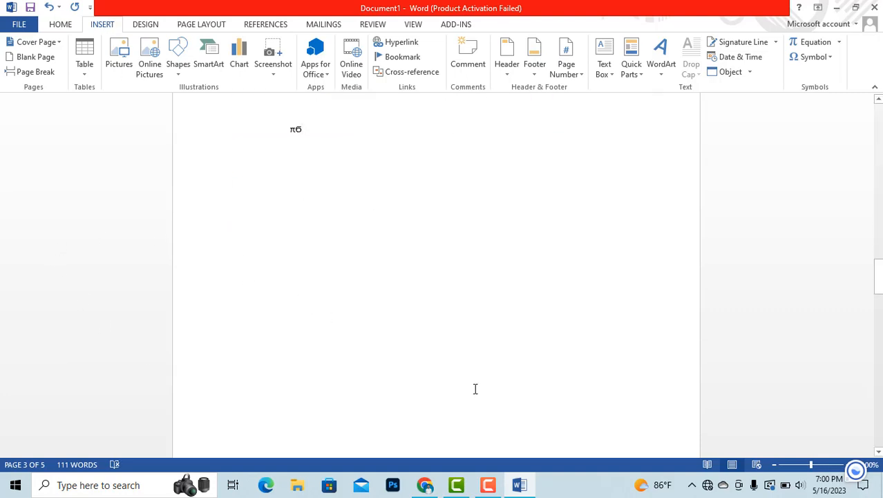
pyautogui.scroll(5, 496, 360)
pyautogui.scroll(1, 497, 362)
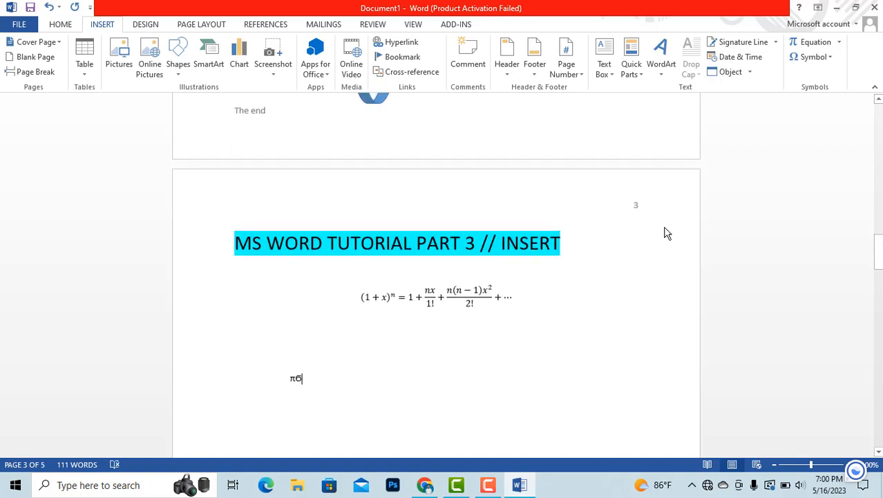
pyautogui.scroll(4, 590, 166)
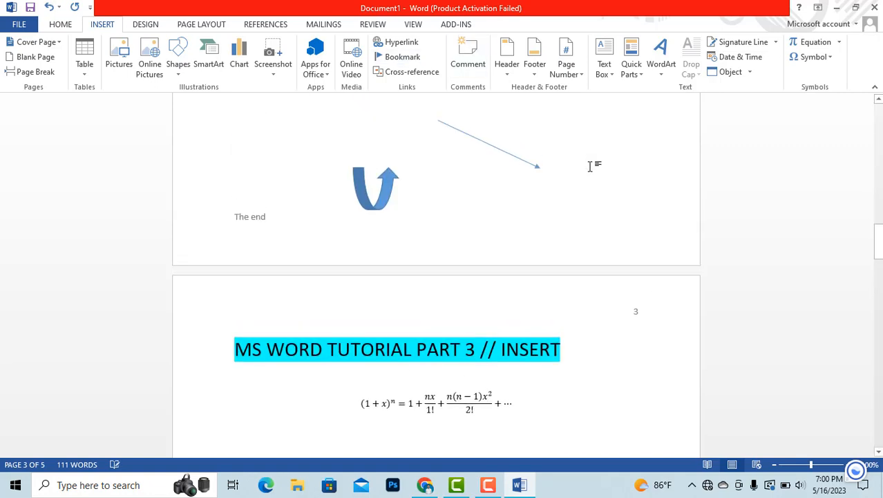
pyautogui.scroll(2, 552, 296)
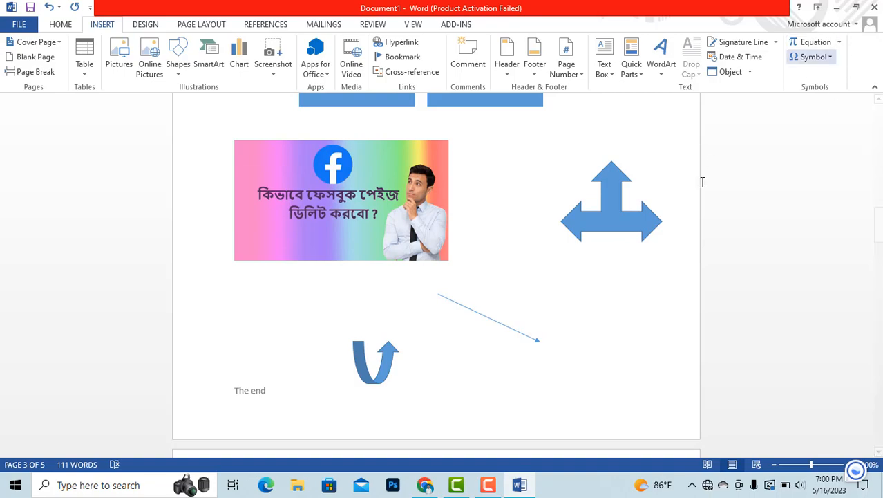